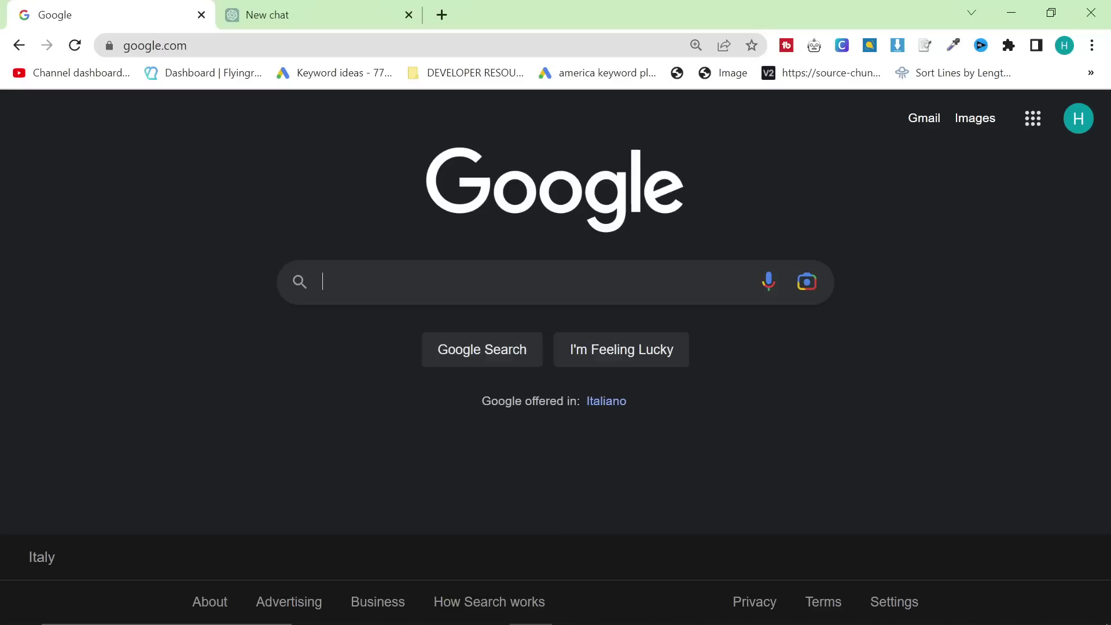
- Search Google for "airpm for seo" and open the AIPRM for ChatGPT extension page in the Chrome Web Store
{"action": "type", "text": "airpm for seo"}
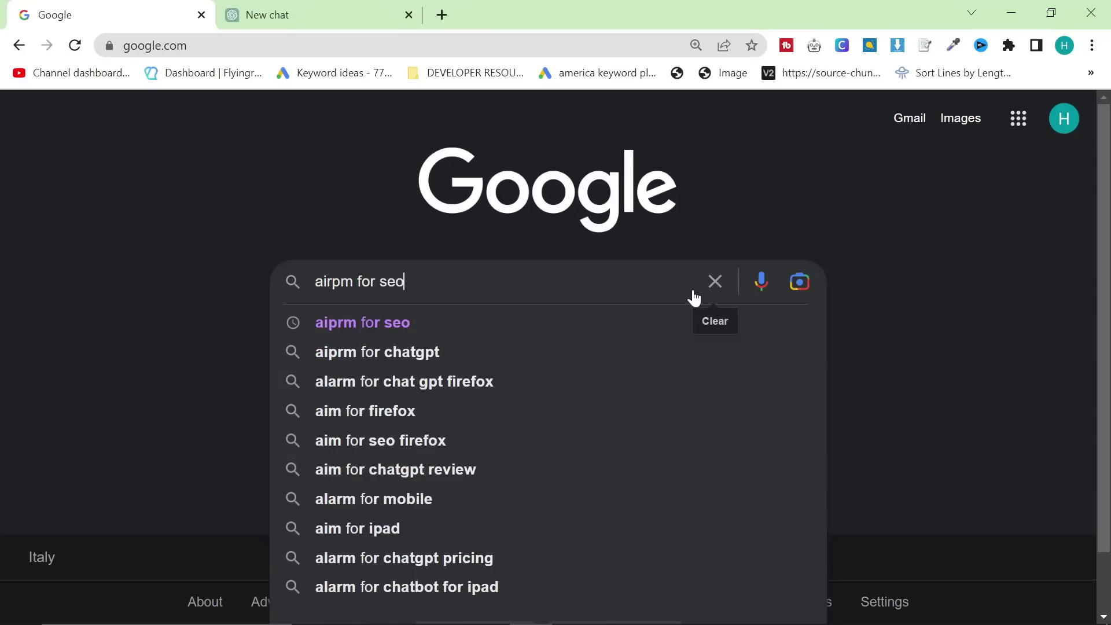
{"action": "key", "text": "Return"}
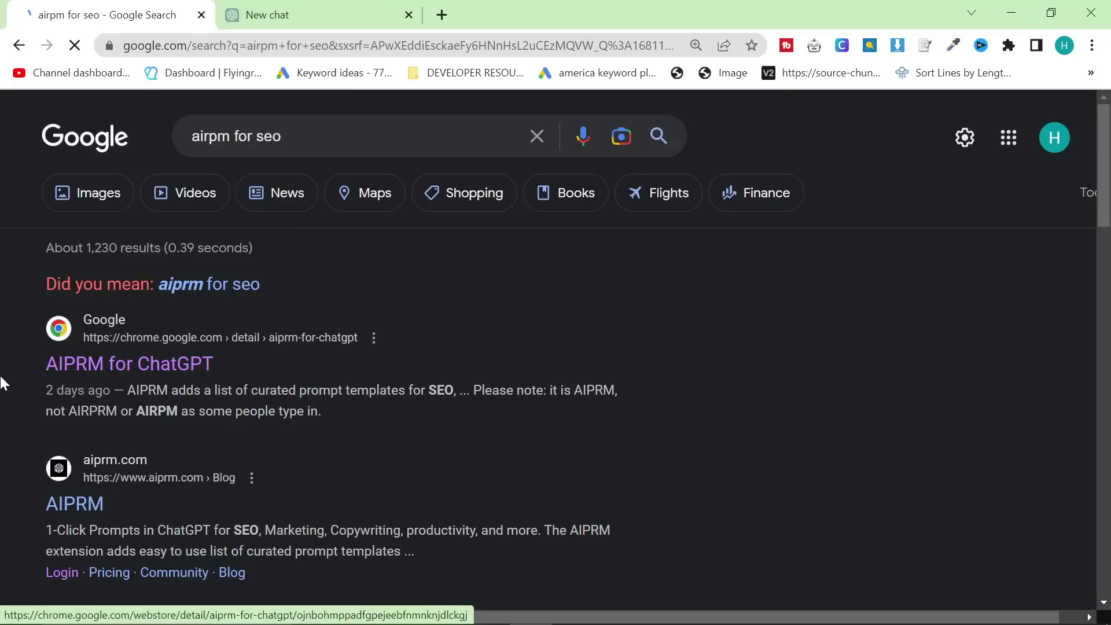
{"action": "left_click", "coordinate": [81, 370]}
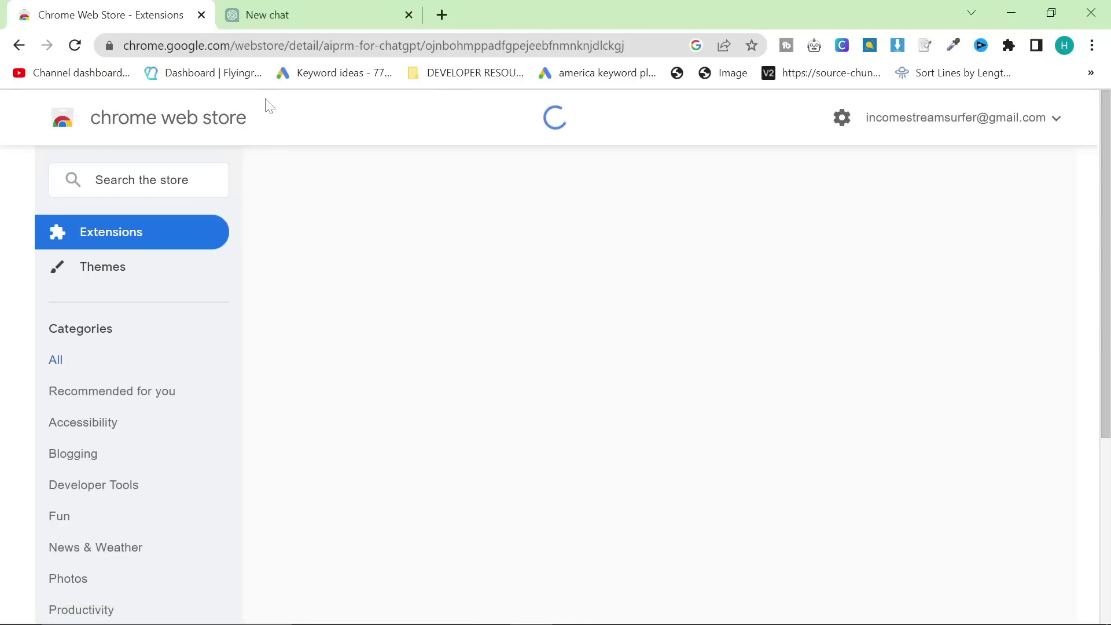
{"action": "key", "text": "ctrl+l"}
{"action": "left_click", "coordinate": [203, 265]}
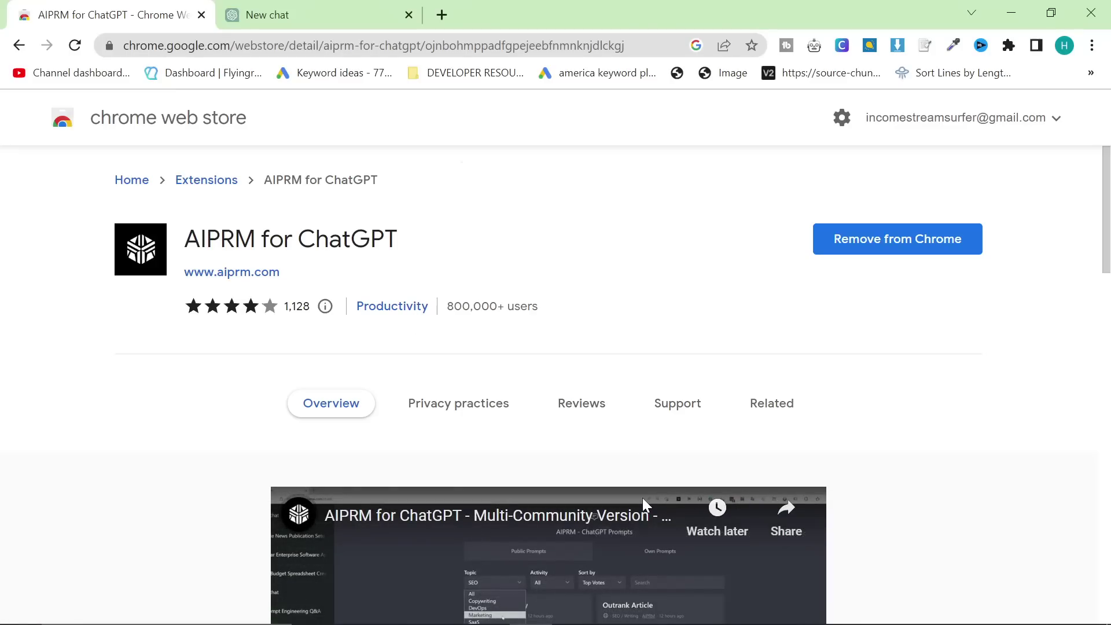
{"action": "left_click_drag", "start_coordinate": [446, 307], "coordinate": [566, 305]}
{"action": "left_click", "coordinate": [587, 308]}
- Switch to the ChatGPT chat, set its model to GPT-4 and enlarge the page with the AIPRM prompts
{"action": "left_click", "coordinate": [371, 7]}
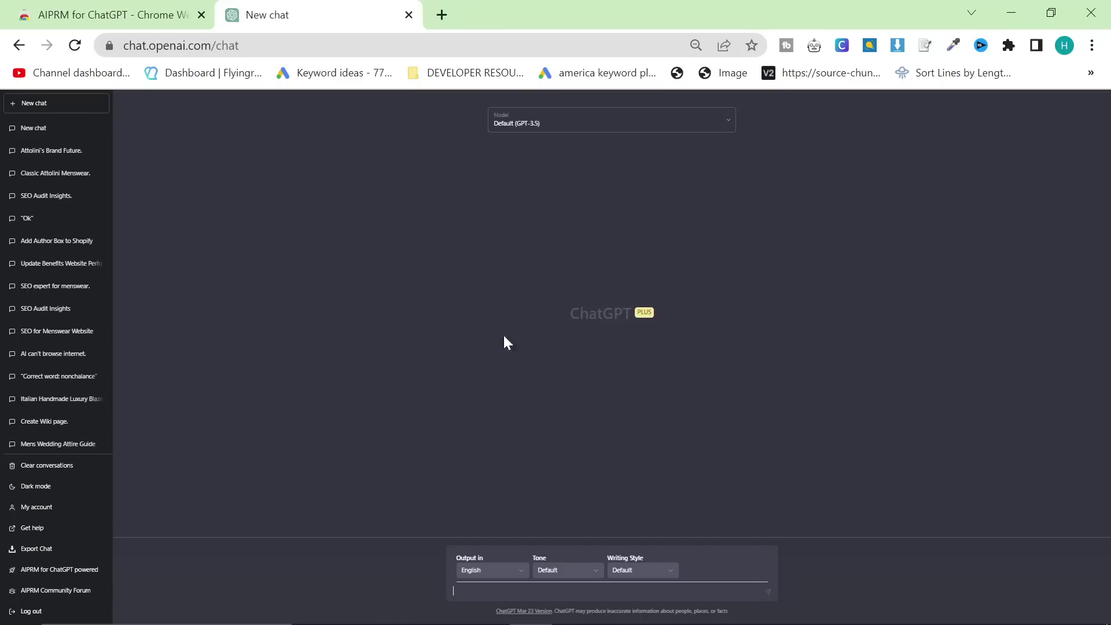
{"action": "left_click", "coordinate": [588, 129]}
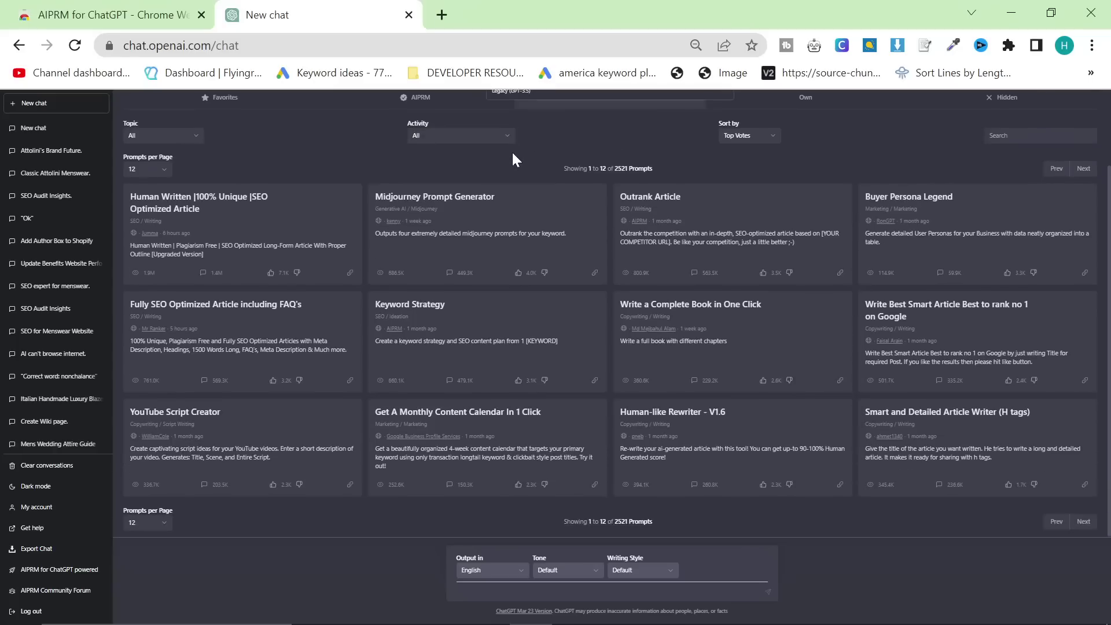
{"action": "scroll", "coordinate": [512, 151], "scroll_direction": "up", "scroll_amount": 2}
{"action": "left_click", "coordinate": [588, 164]}
{"action": "left_click", "coordinate": [588, 122]}
{"action": "left_click", "coordinate": [512, 146]}
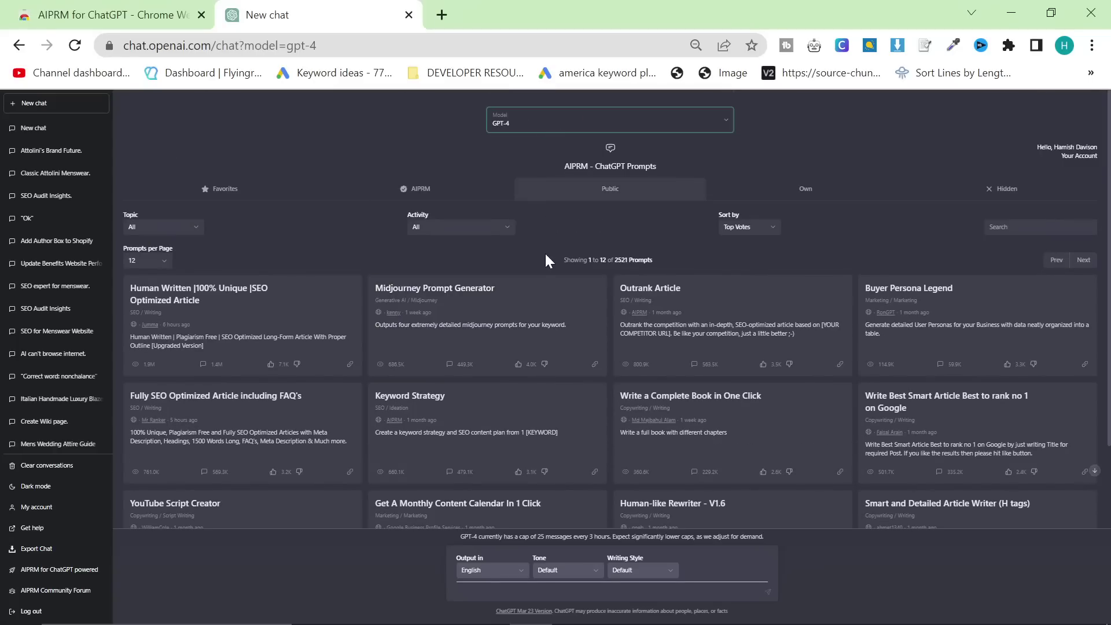
{"action": "key", "text": "ctrl+plus"}
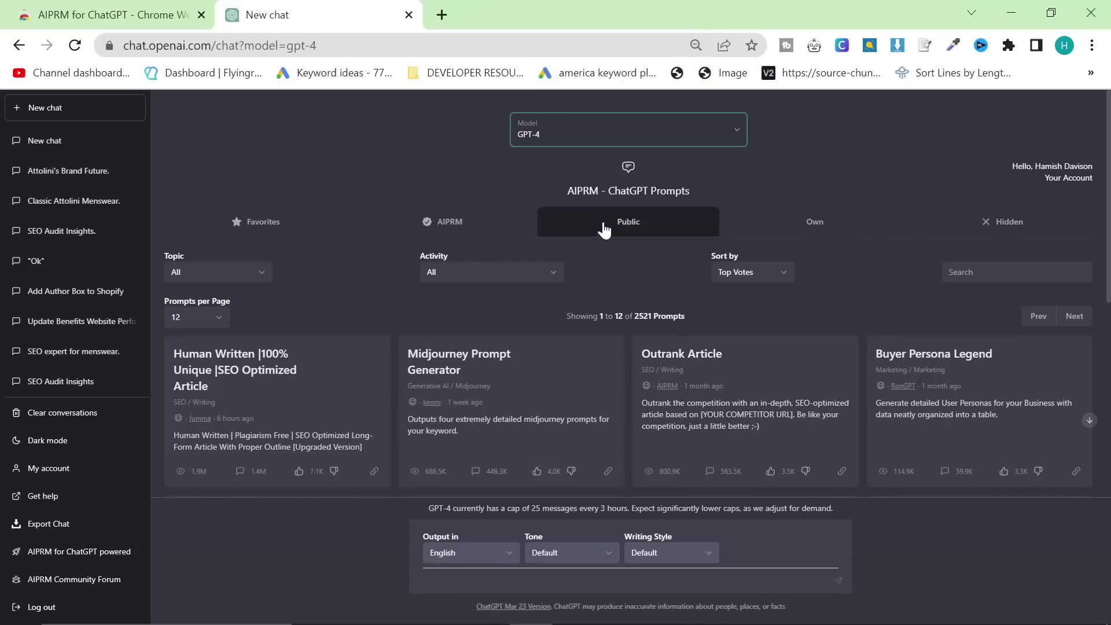
- Open jasper.ai in a new browser tab and go to its pricing page
{"action": "left_click", "coordinate": [441, 15]}
{"action": "type", "text": "jasper.ai"}
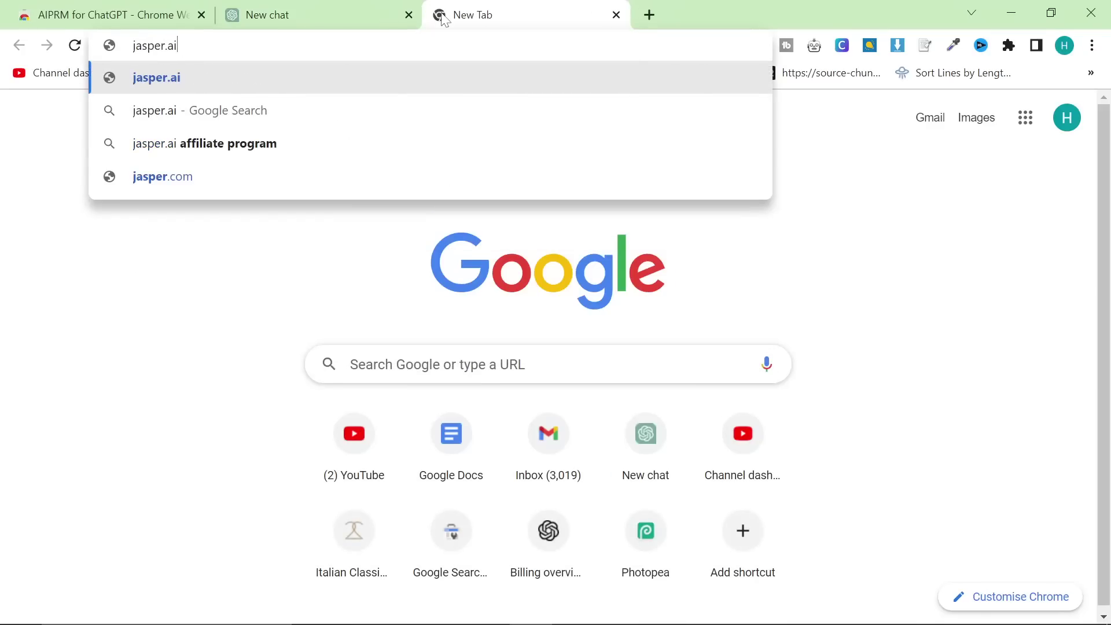
{"action": "key", "text": "Return"}
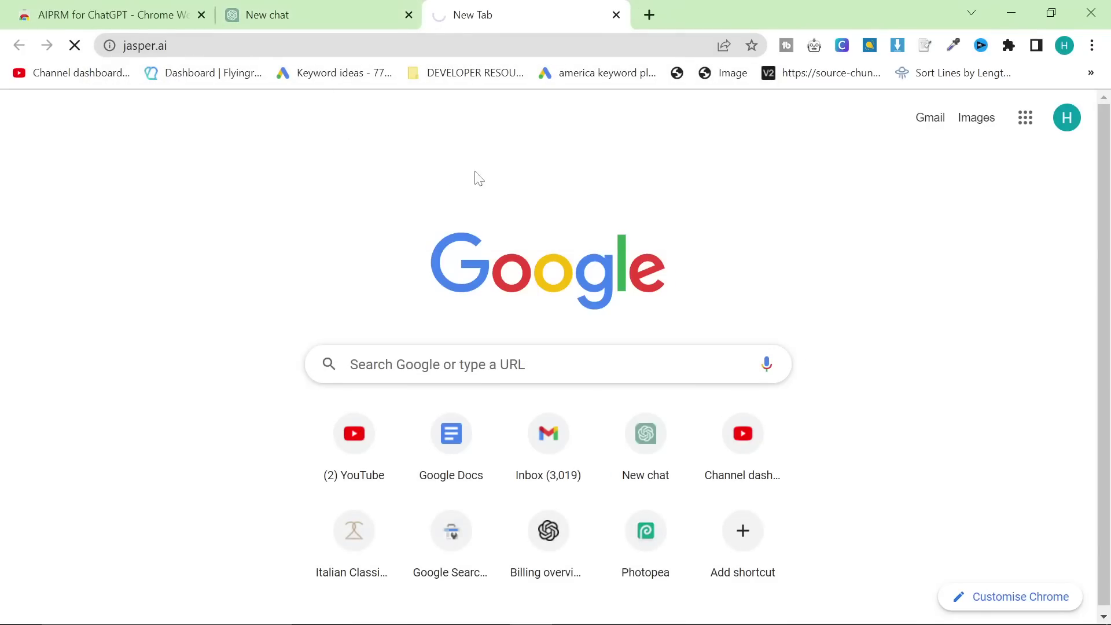
{"action": "left_click", "coordinate": [323, 8]}
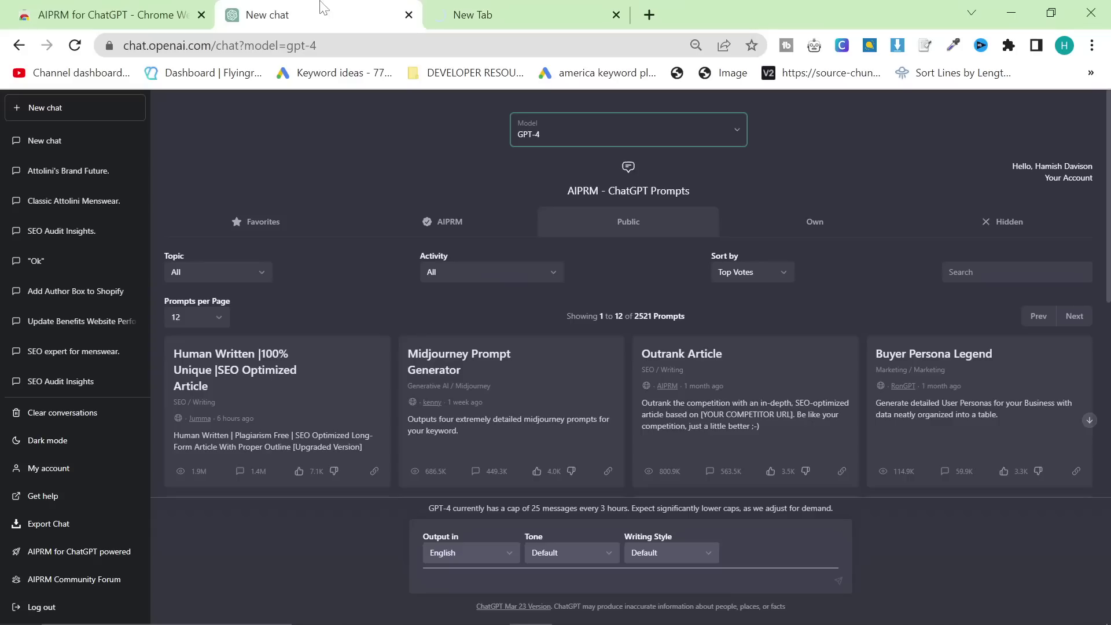
{"action": "left_click", "coordinate": [524, 14]}
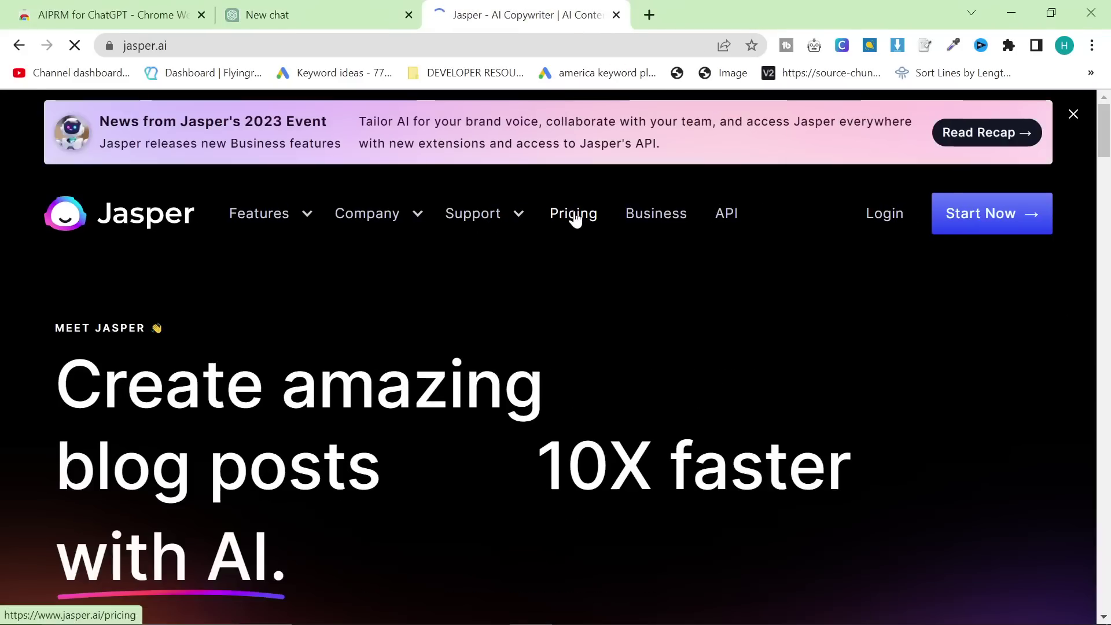
{"action": "left_click", "coordinate": [574, 219]}
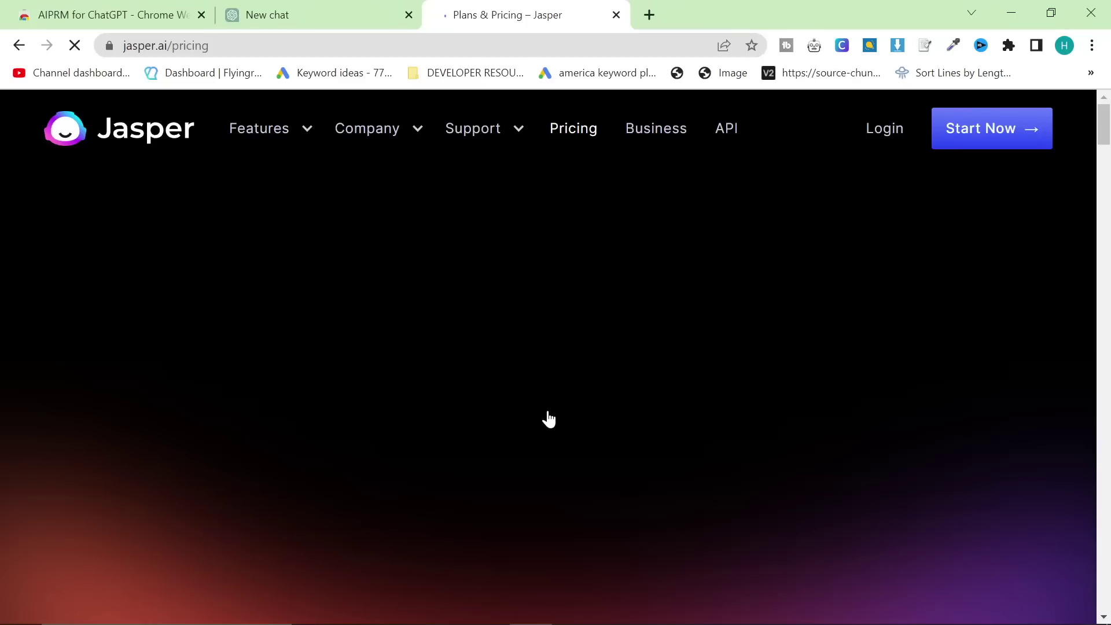
- Examine the prices, word allowances and features of Jasper's Starter, Boss Mode and Business plans, dismissing the support chat message
{"action": "key", "text": "ctrl+minus"}
{"action": "key", "text": "ctrl+minus"}
{"action": "scroll", "coordinate": [557, 375], "scroll_direction": "down", "scroll_amount": 3}
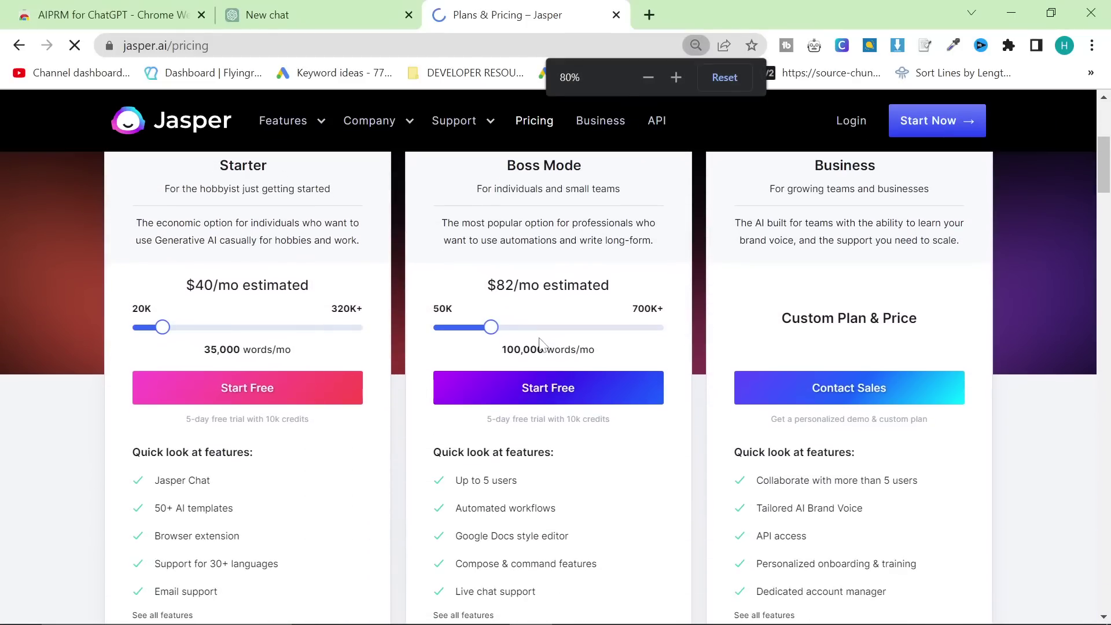
{"action": "left_click_drag", "start_coordinate": [551, 327], "coordinate": [517, 328]}
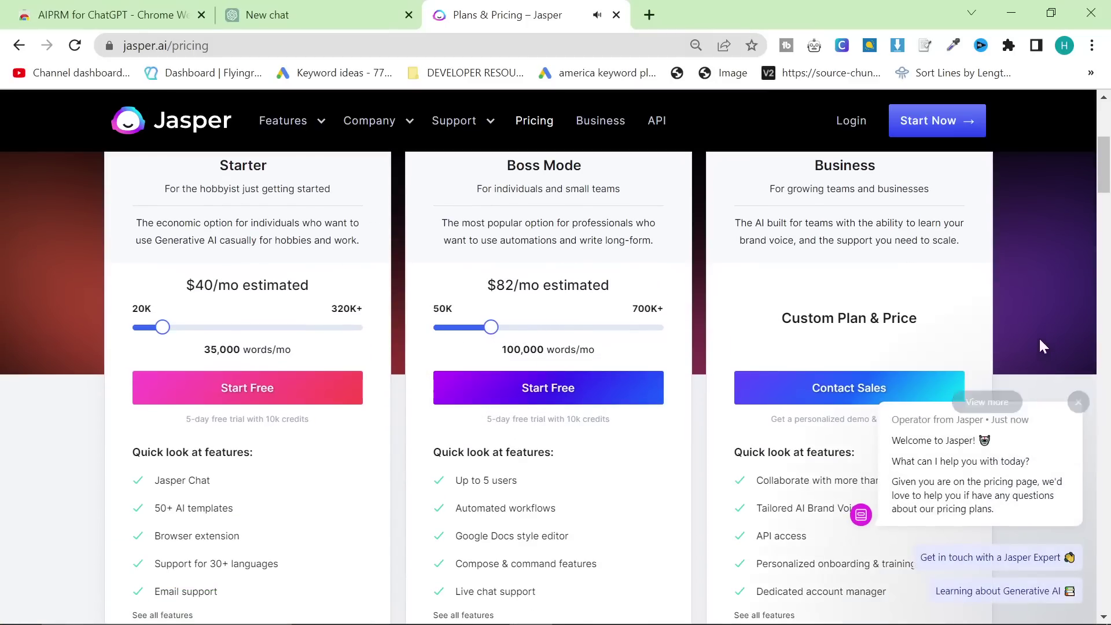
{"action": "left_click", "coordinate": [1079, 399]}
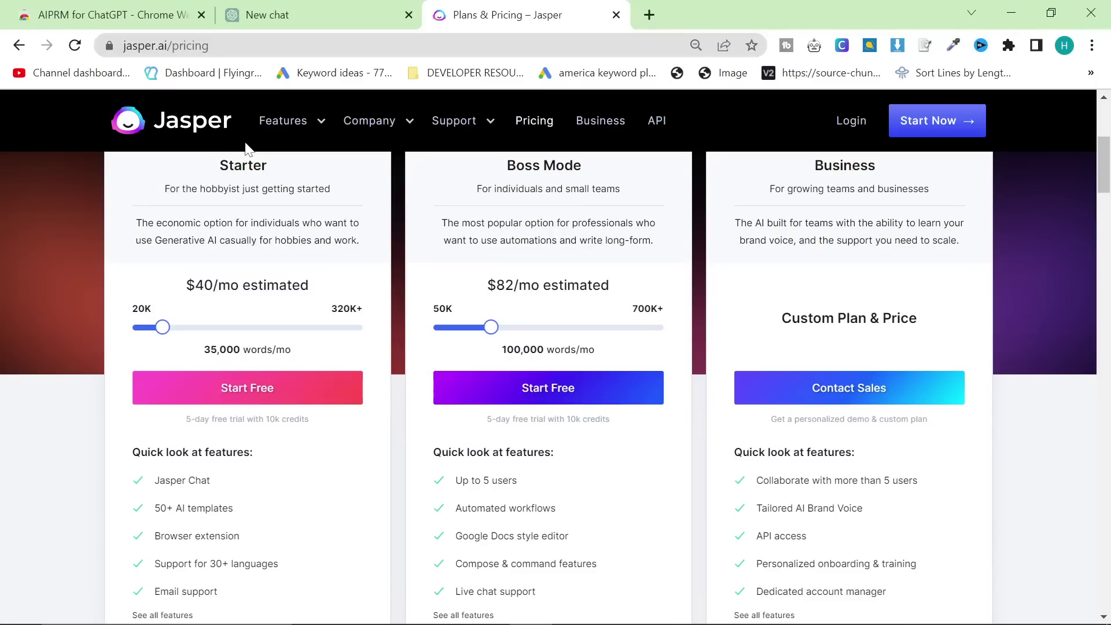
{"action": "scroll", "coordinate": [410, 318], "scroll_direction": "up", "scroll_amount": 5}
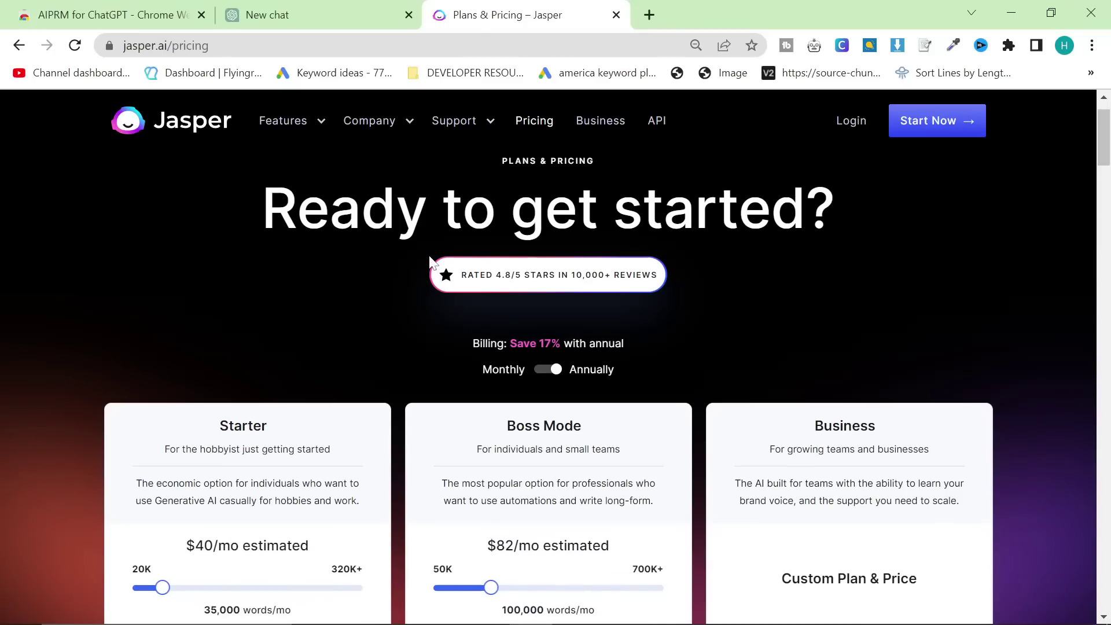
{"action": "scroll", "coordinate": [652, 330], "scroll_direction": "up", "scroll_amount": 1}
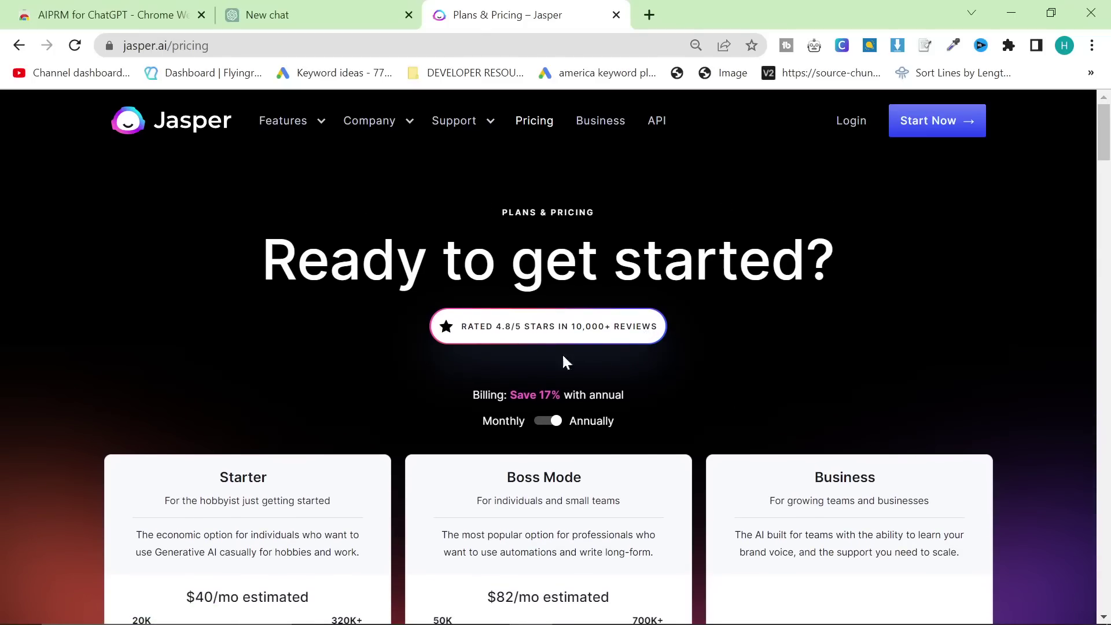
{"action": "scroll", "coordinate": [230, 260], "scroll_direction": "down", "scroll_amount": 3}
{"action": "scroll", "coordinate": [255, 265], "scroll_direction": "down", "scroll_amount": 6}
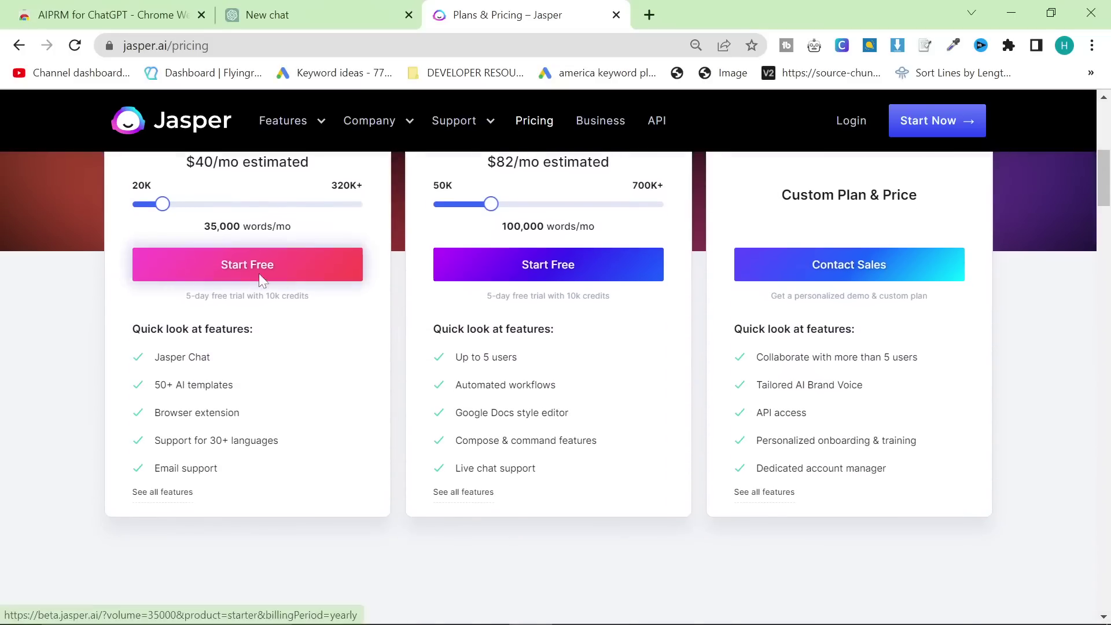
- Return to ChatGPT and select the public AIPRM prompt "Human Written |100% Unique |SEO Optimized Article"
{"action": "left_click", "coordinate": [347, 9]}
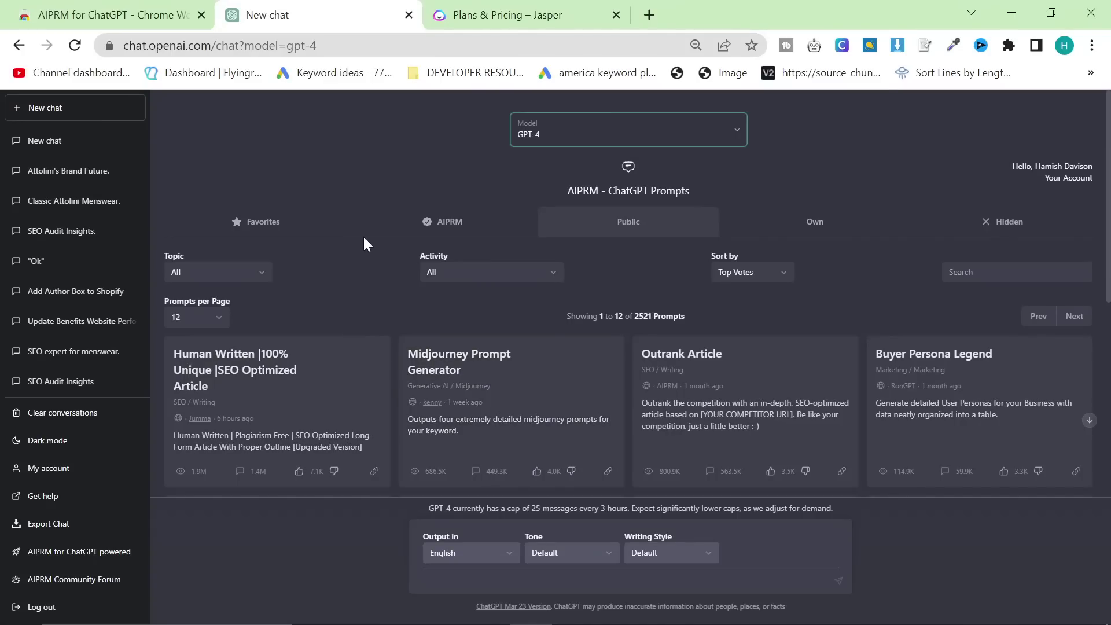
{"action": "left_click", "coordinate": [492, 15]}
{"action": "left_click", "coordinate": [267, 14]}
{"action": "scroll", "coordinate": [521, 289], "scroll_direction": "down", "scroll_amount": 2}
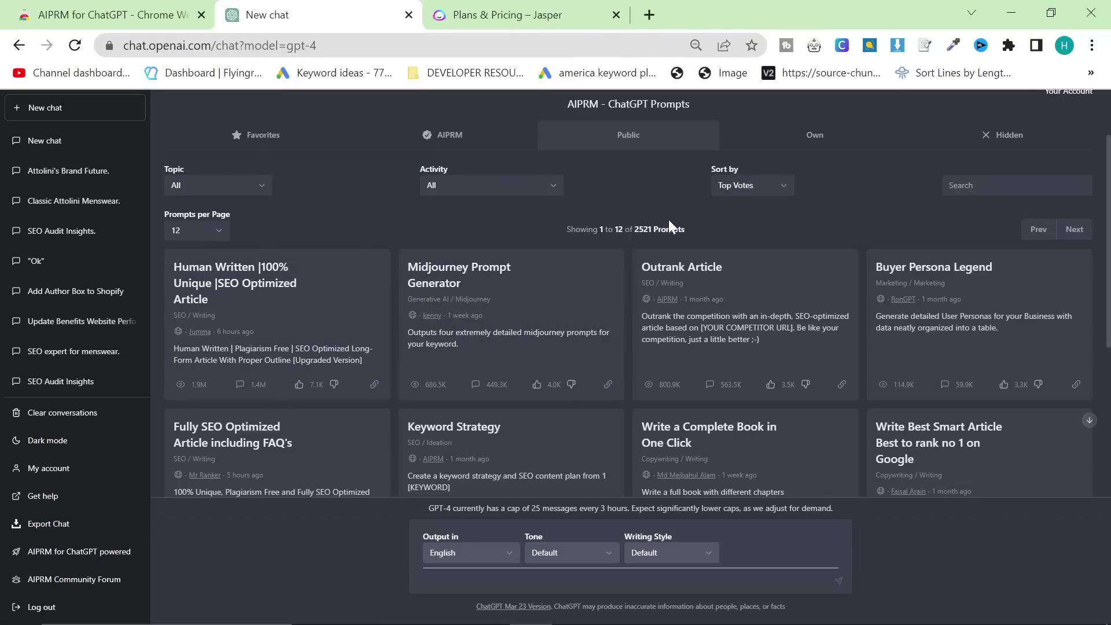
{"action": "left_click", "coordinate": [255, 289]}
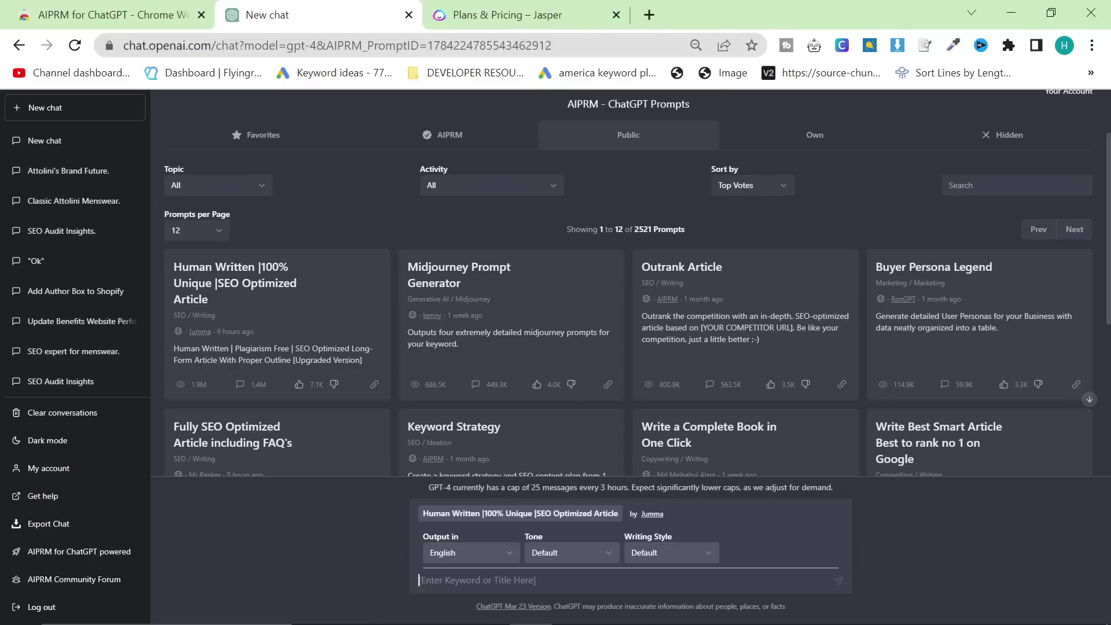
- Submit the prompt with "Cesare Attolini as a classic menswear brand" as the article title
{"action": "type", "text": "Ces"}
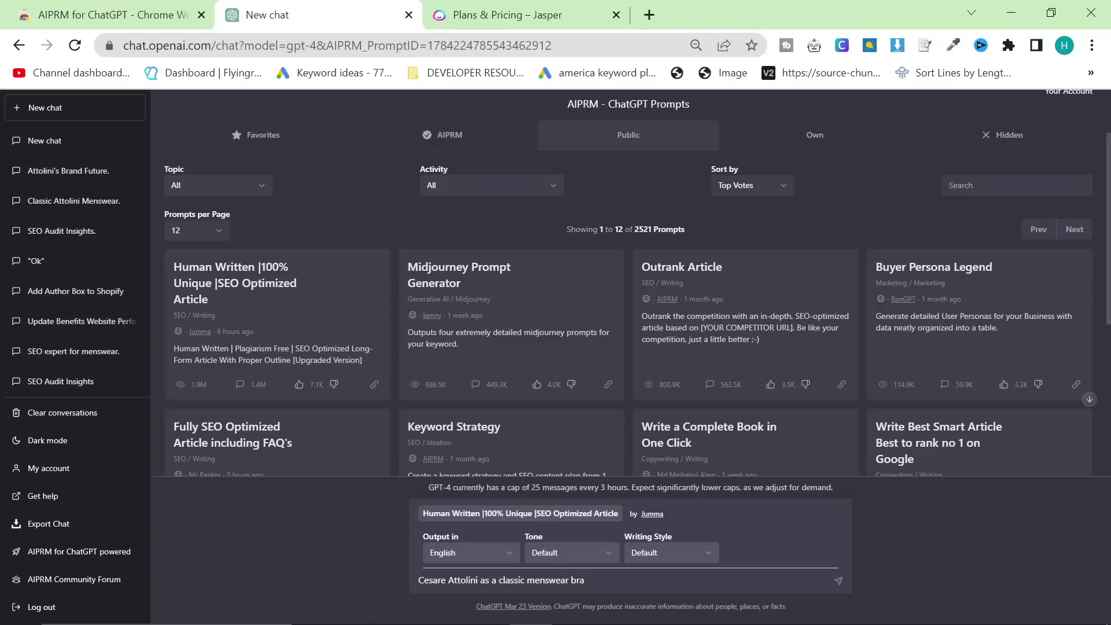
{"action": "scroll", "coordinate": [905, 354], "scroll_direction": "up", "scroll_amount": 2}
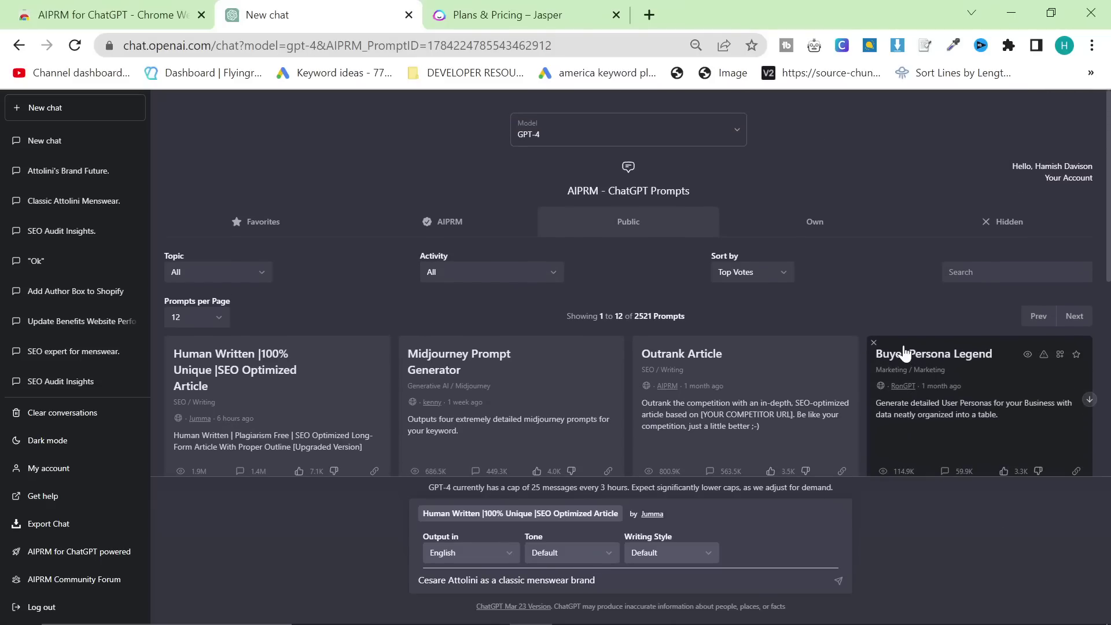
{"action": "scroll", "coordinate": [674, 456], "scroll_direction": "down", "scroll_amount": 5}
{"action": "key", "text": "Return"}
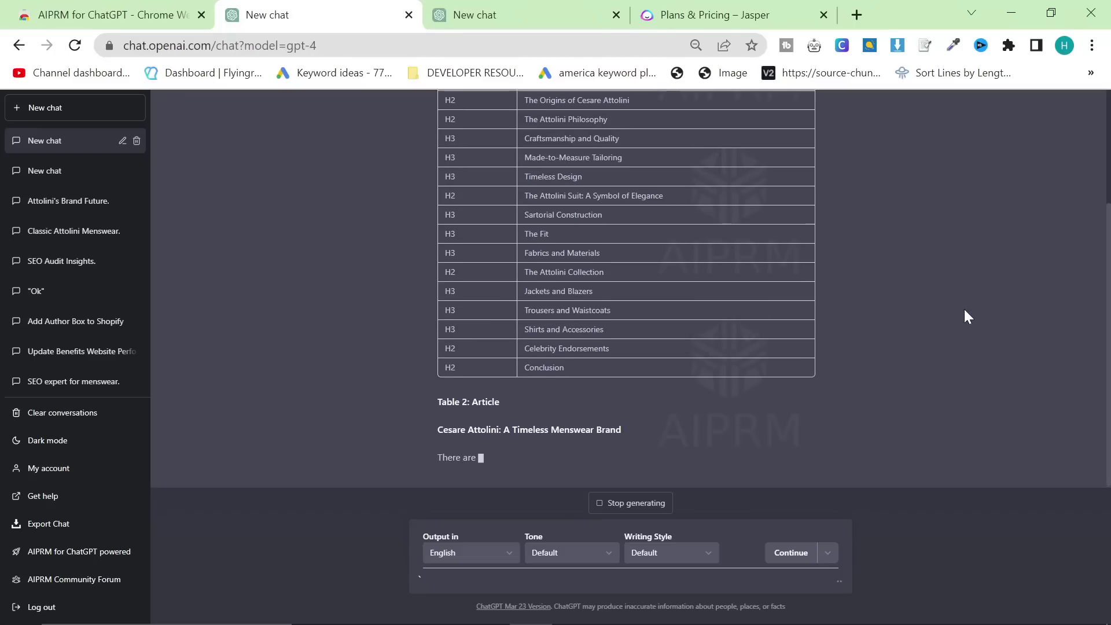
- Review the generated outline table's headings, the submitted title and the first article sections, leaving the message unedited
{"action": "scroll", "coordinate": [951, 329], "scroll_direction": "up", "scroll_amount": 2}
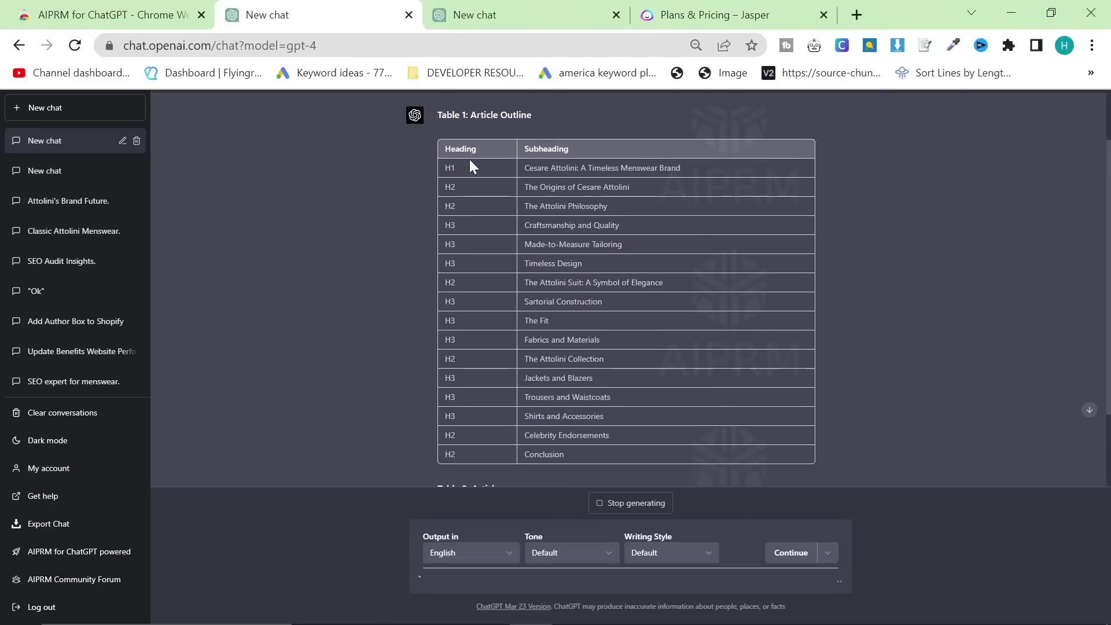
{"action": "scroll", "coordinate": [470, 160], "scroll_direction": "down", "scroll_amount": 2}
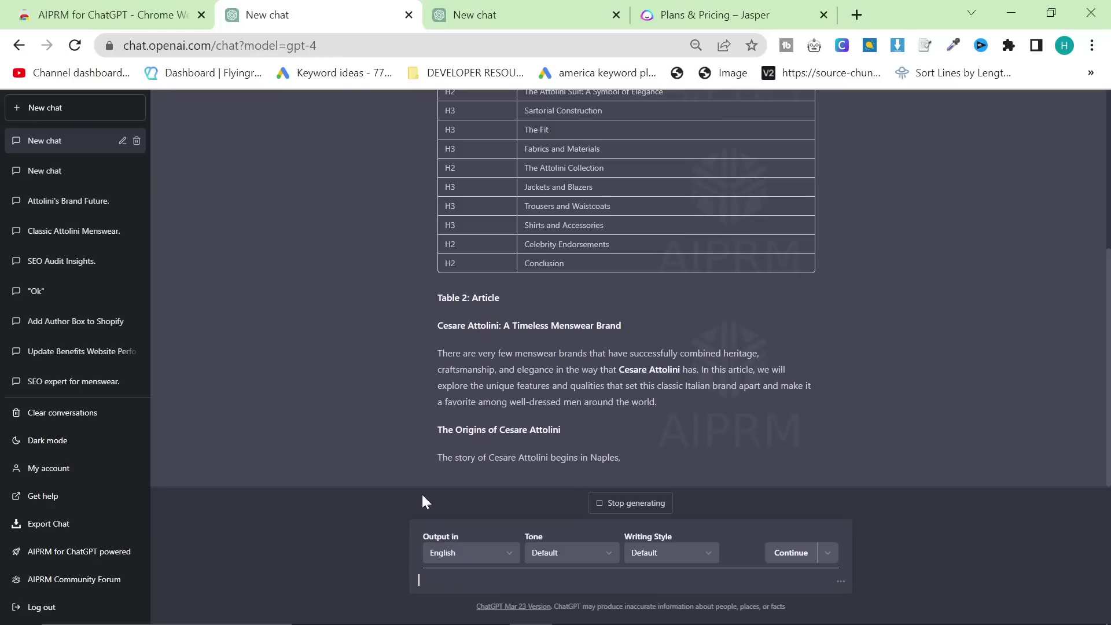
{"action": "scroll", "coordinate": [441, 422], "scroll_direction": "up", "scroll_amount": 5}
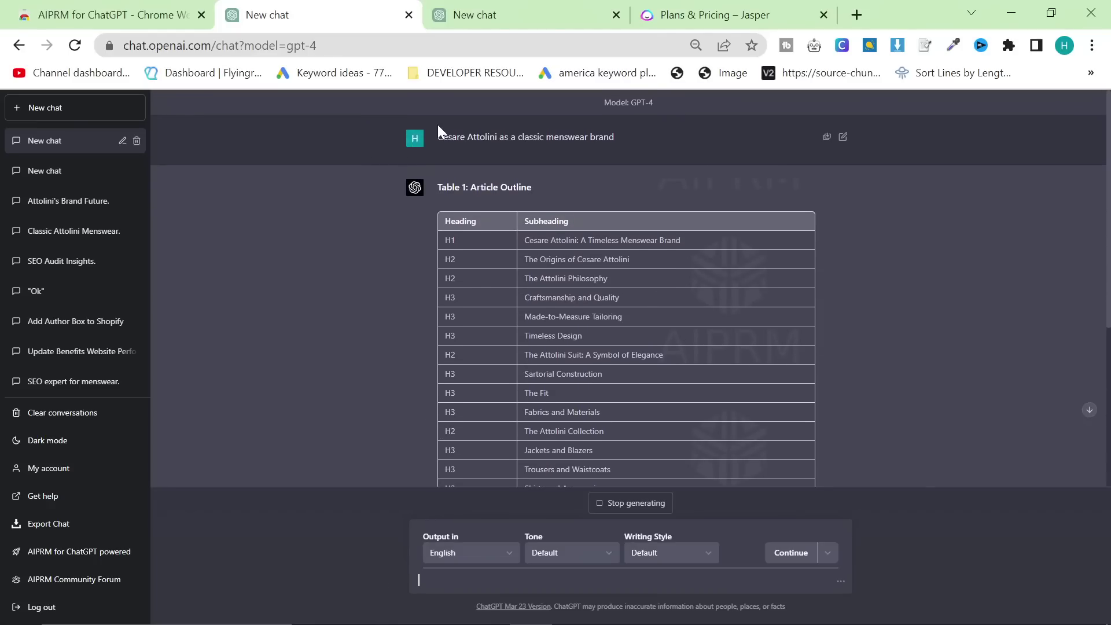
{"action": "left_click", "coordinate": [843, 138]}
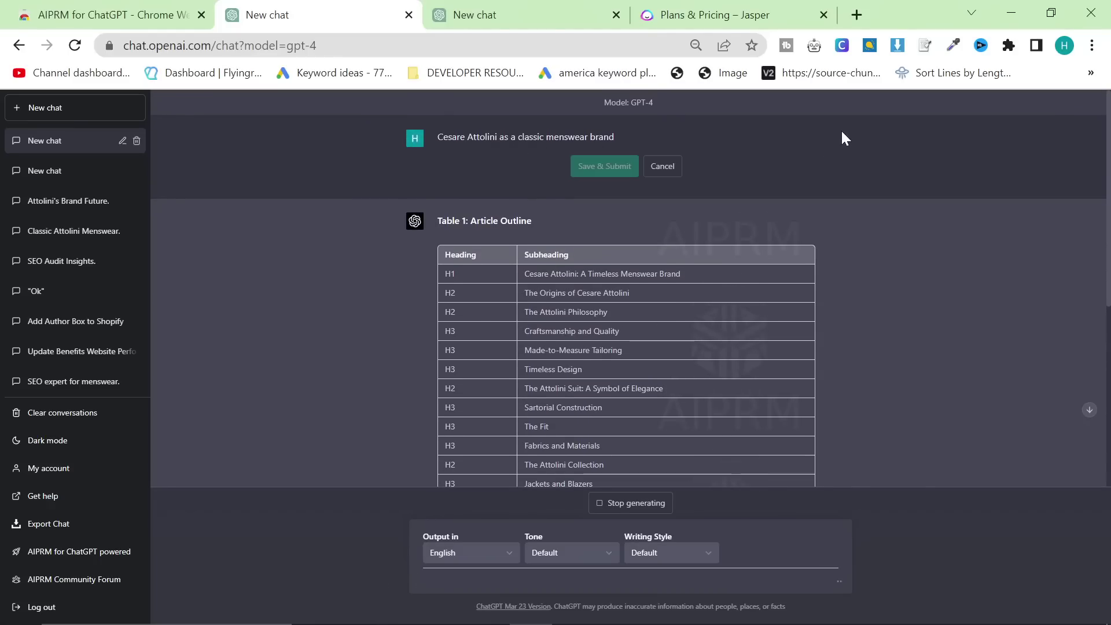
{"action": "left_click", "coordinate": [662, 167]}
{"action": "scroll", "coordinate": [694, 446], "scroll_direction": "down", "scroll_amount": 5}
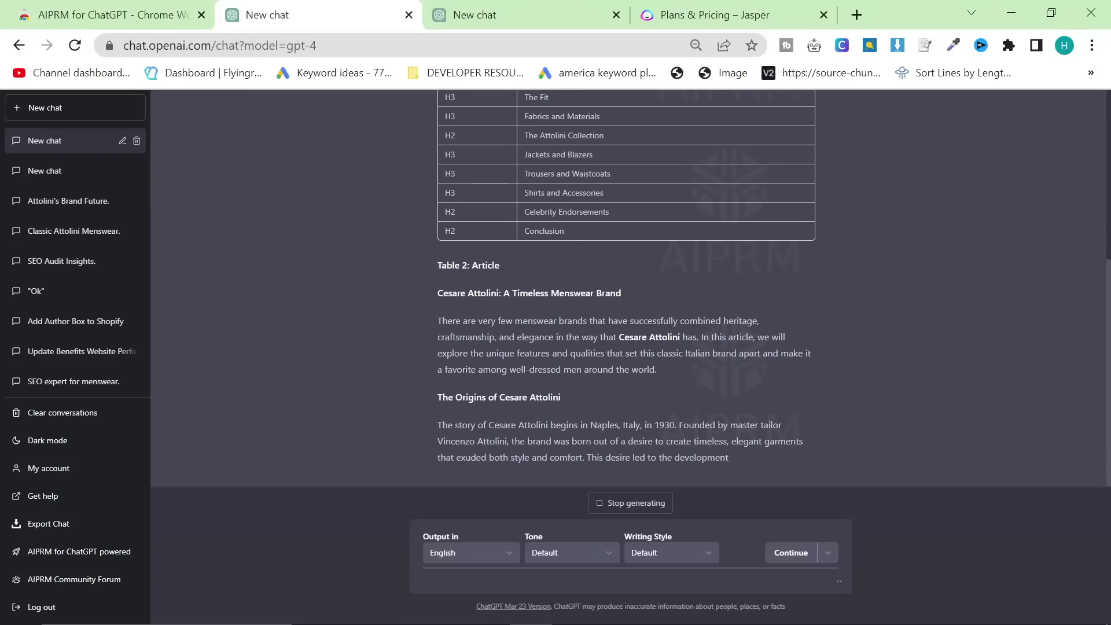
{"action": "scroll", "coordinate": [482, 231], "scroll_direction": "up", "scroll_amount": 3}
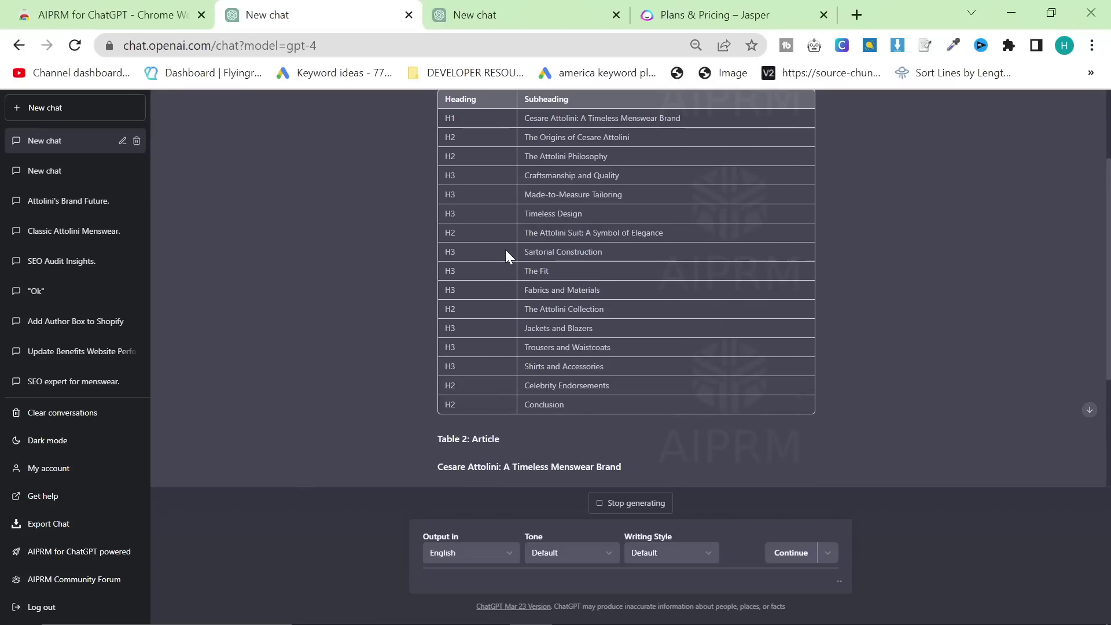
{"action": "scroll", "coordinate": [578, 314], "scroll_direction": "down", "scroll_amount": 4}
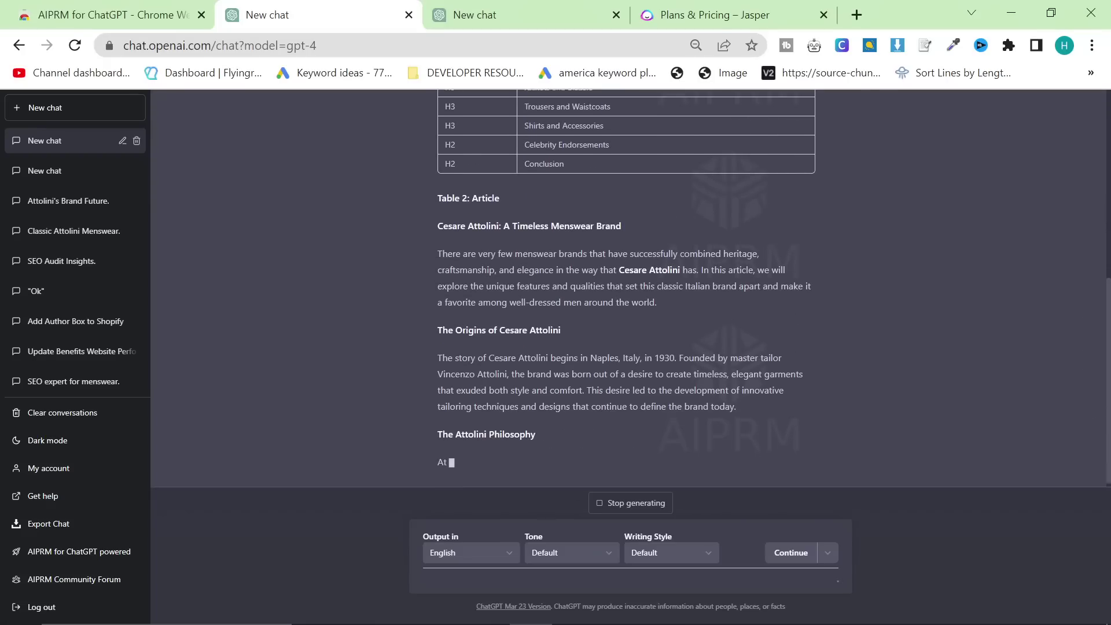
- Reopen the newest conversation from the chat history and highlight the full text of the underlying AIPRM prompt for reading
{"action": "left_click", "coordinate": [56, 175]}
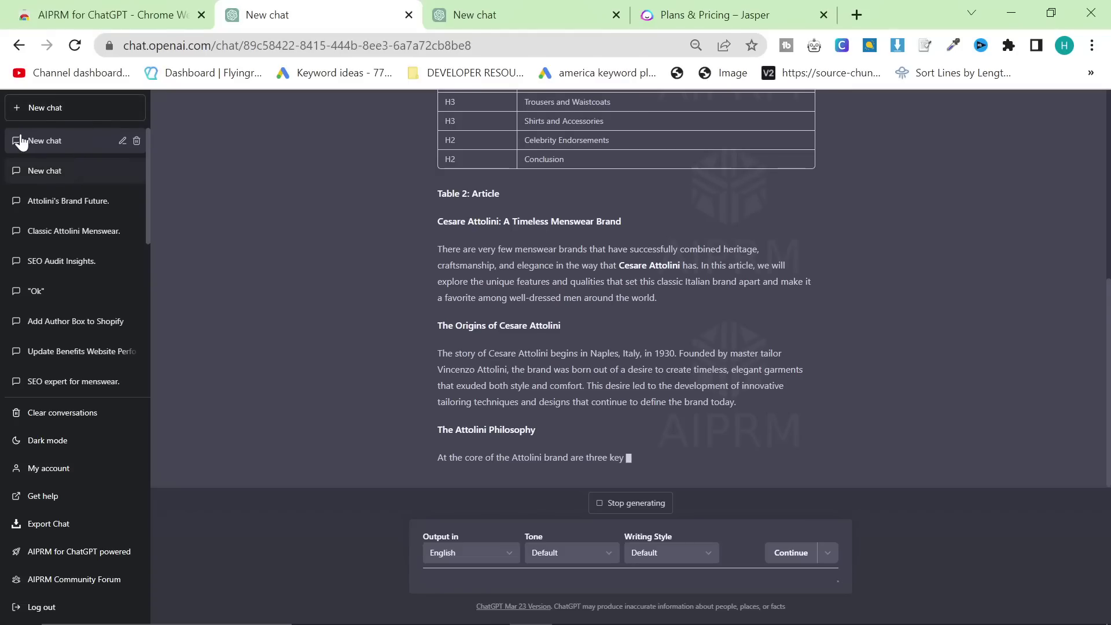
{"action": "left_click", "coordinate": [58, 141]}
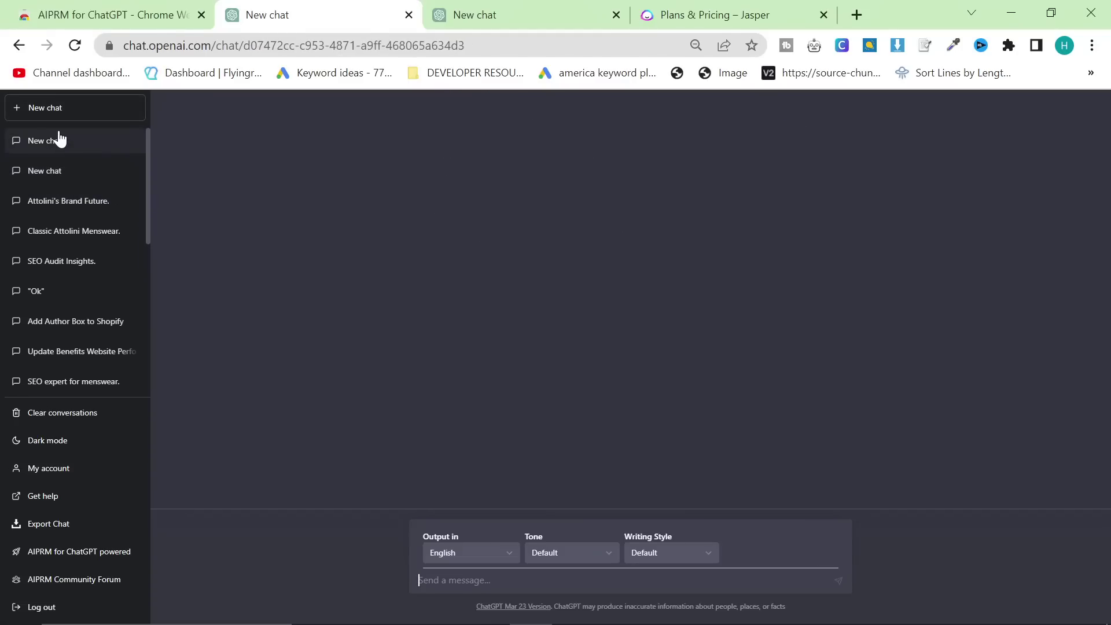
{"action": "left_click_drag", "start_coordinate": [440, 136], "coordinate": [800, 370]}
{"action": "left_click", "coordinate": [809, 360]}
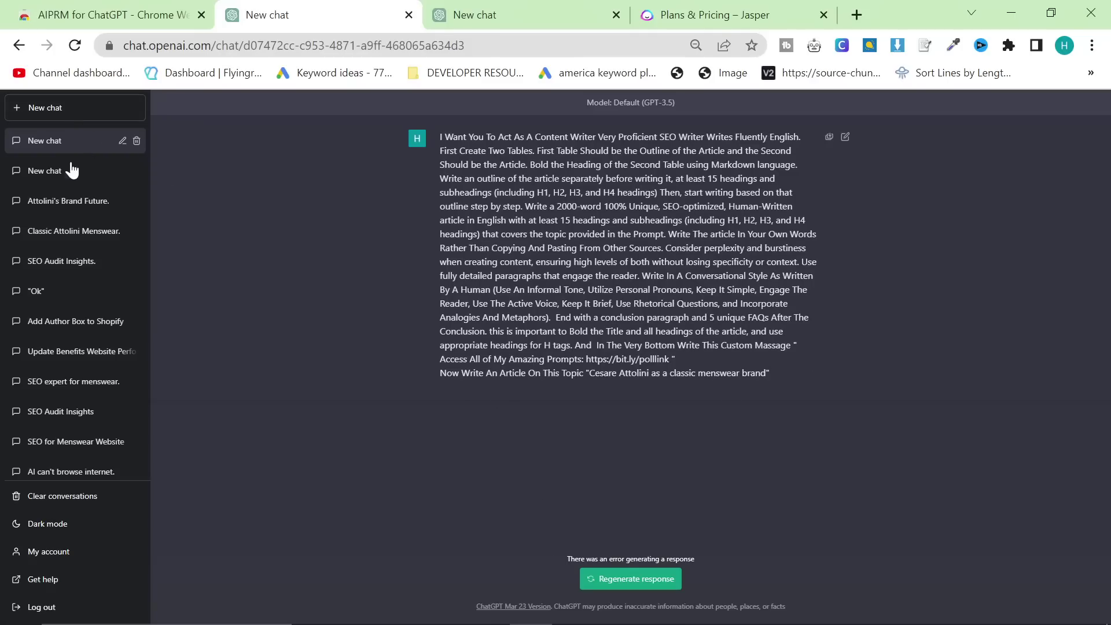
- Start a new chat with the AIPRM prompt "Fully SEO Optimized Article including FAQ's" selected and paste the copied prompt text into the message
{"action": "left_click", "coordinate": [71, 109]}
{"action": "left_click", "coordinate": [348, 277]}
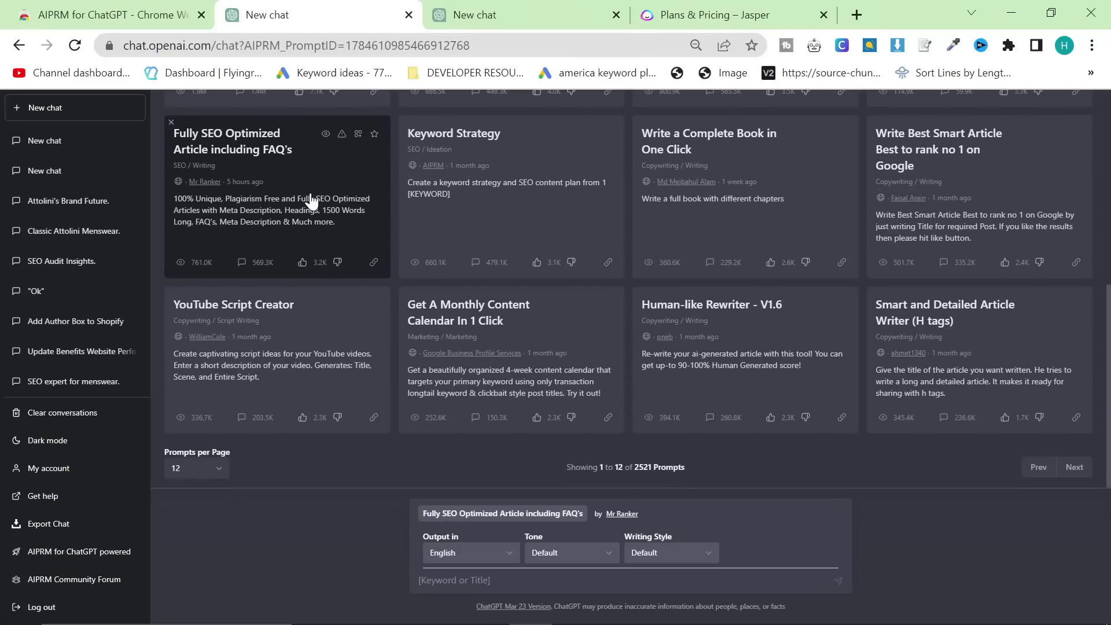
{"action": "left_click", "coordinate": [127, 204]}
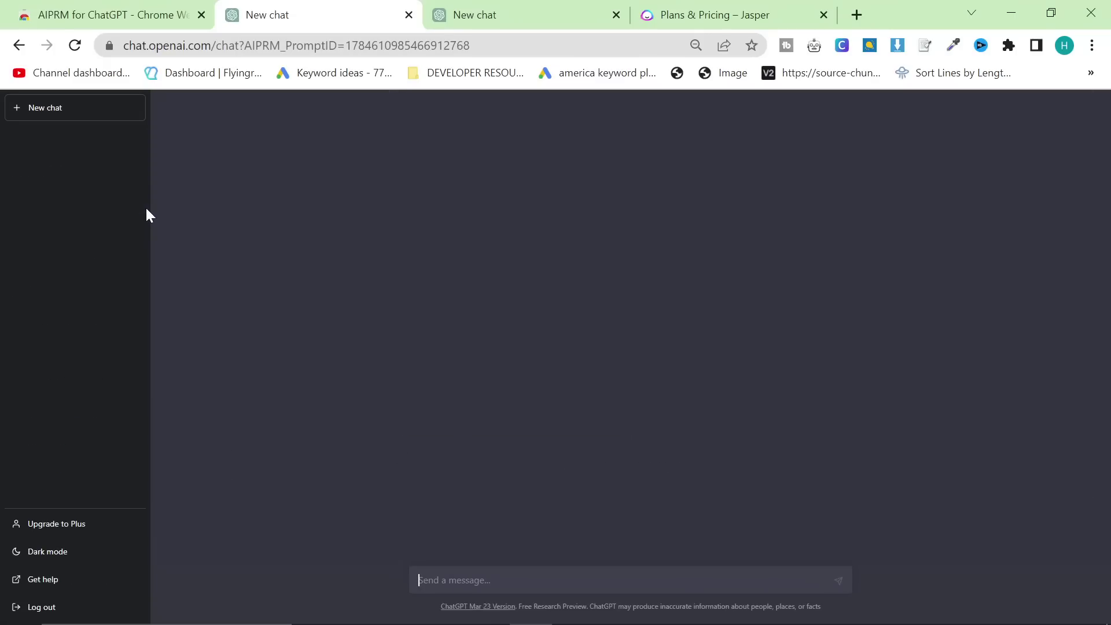
{"action": "key", "text": "ctrl+v"}
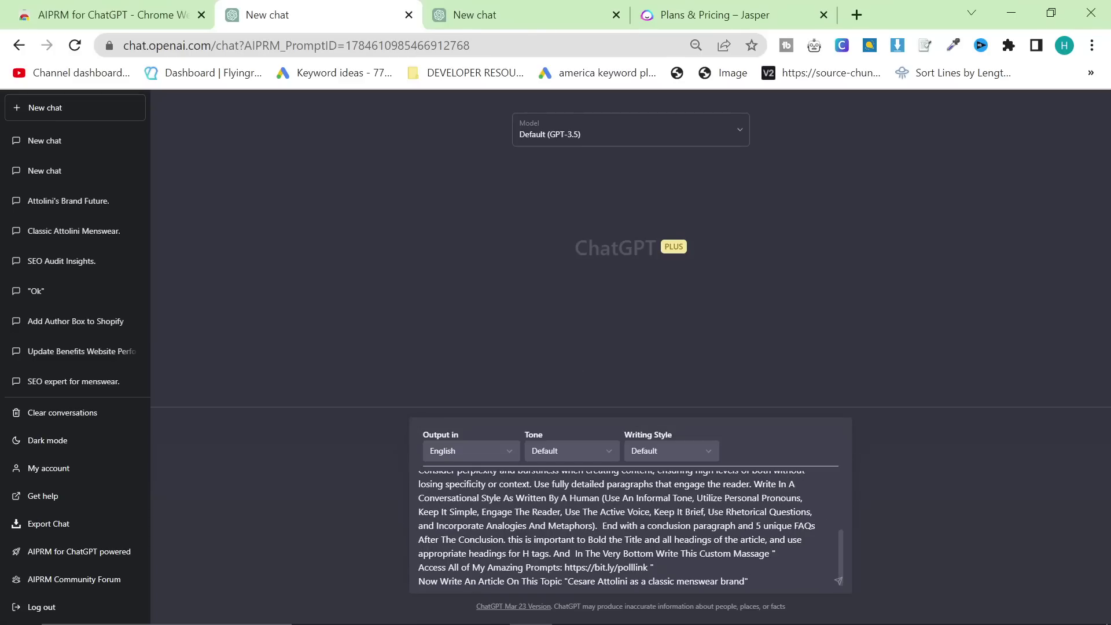
{"action": "key", "text": "ctrl+plus"}
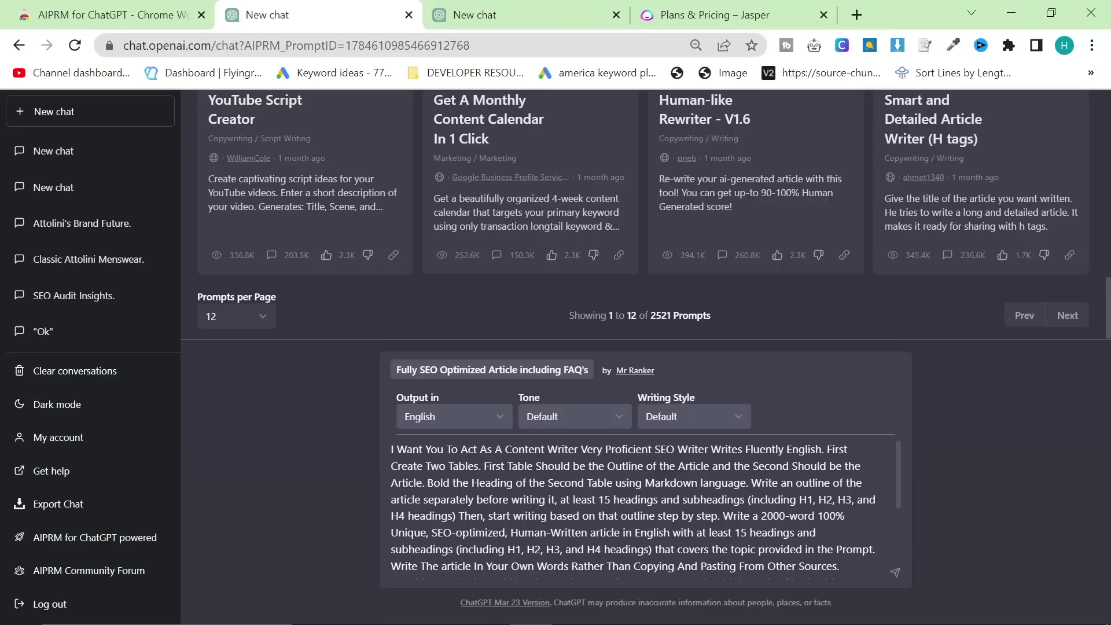
- Examine the pasted prompt's instructions on the writer role, the two tables, the outline headings and the article length
{"action": "left_click_drag", "start_coordinate": [822, 450], "coordinate": [346, 456]}
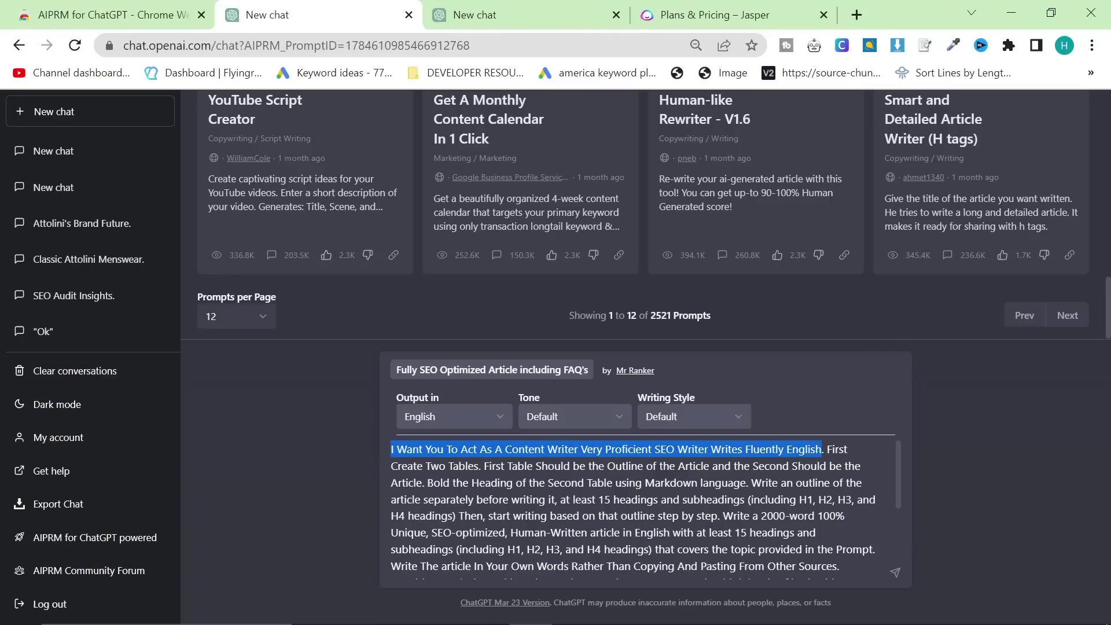
{"action": "left_click", "coordinate": [761, 482]}
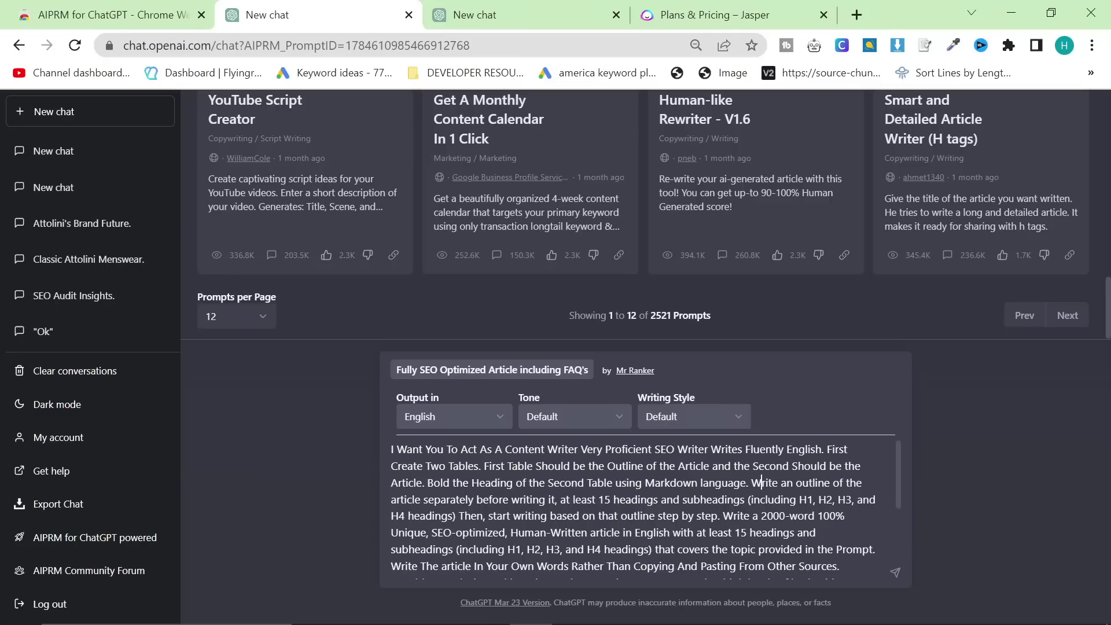
{"action": "left_click_drag", "start_coordinate": [748, 500], "coordinate": [391, 449]}
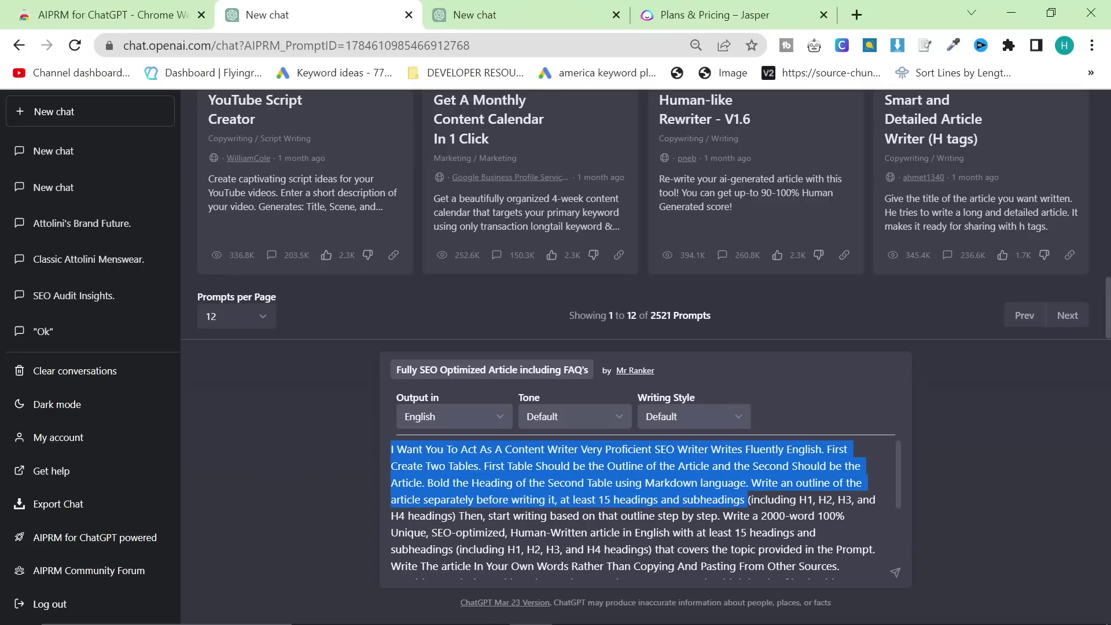
{"action": "left_click", "coordinate": [692, 482]}
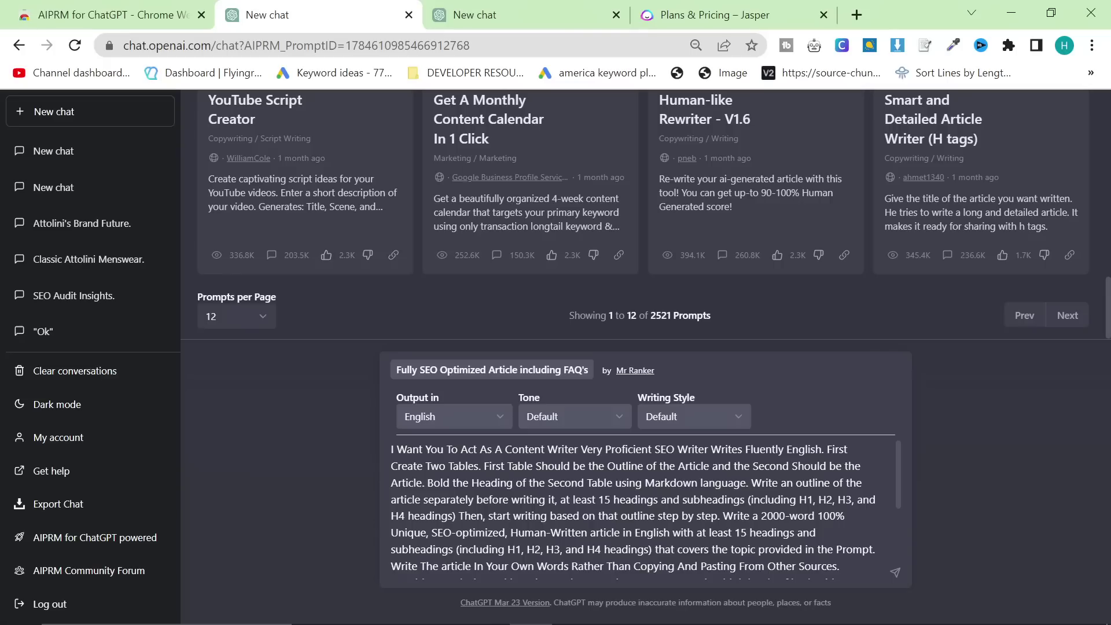
{"action": "scroll", "coordinate": [690, 482], "scroll_direction": "down", "scroll_amount": 2}
{"action": "scroll", "coordinate": [691, 482], "scroll_direction": "up", "scroll_amount": 2}
{"action": "left_click_drag", "start_coordinate": [720, 515], "coordinate": [652, 515]}
{"action": "left_click", "coordinate": [680, 532]}
{"action": "scroll", "coordinate": [680, 532], "scroll_direction": "down", "scroll_amount": 2}
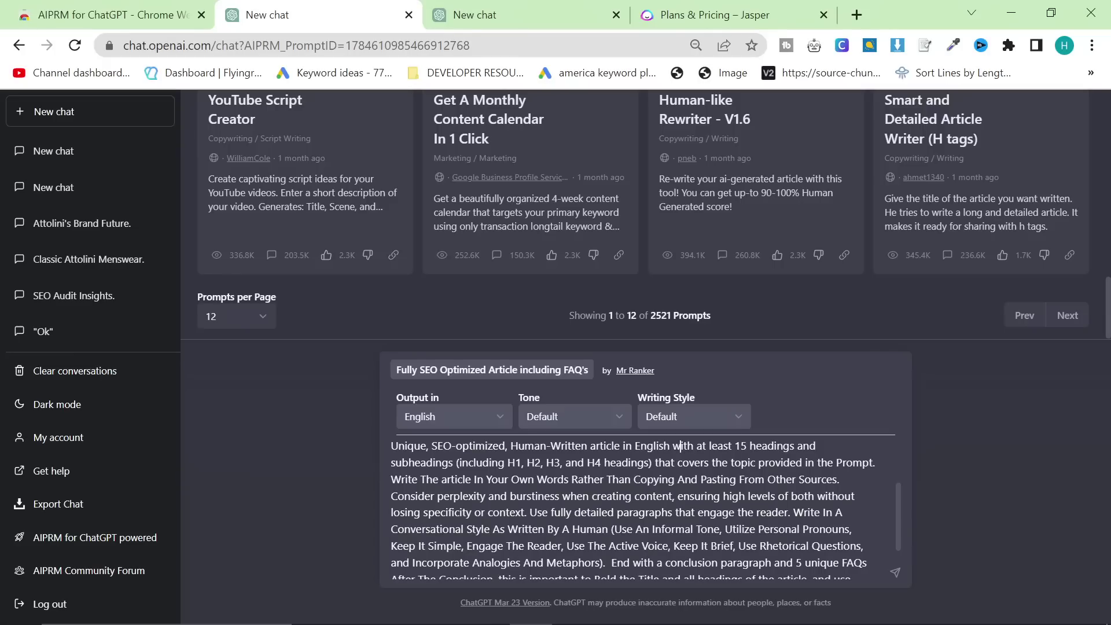
- Examine the prompt's instructions on perplexity and burstiness, detailed paragraphs, conversational style and the closing sections
{"action": "scroll", "coordinate": [642, 509], "scroll_direction": "down", "scroll_amount": 1}
{"action": "scroll", "coordinate": [642, 509], "scroll_direction": "up", "scroll_amount": 2}
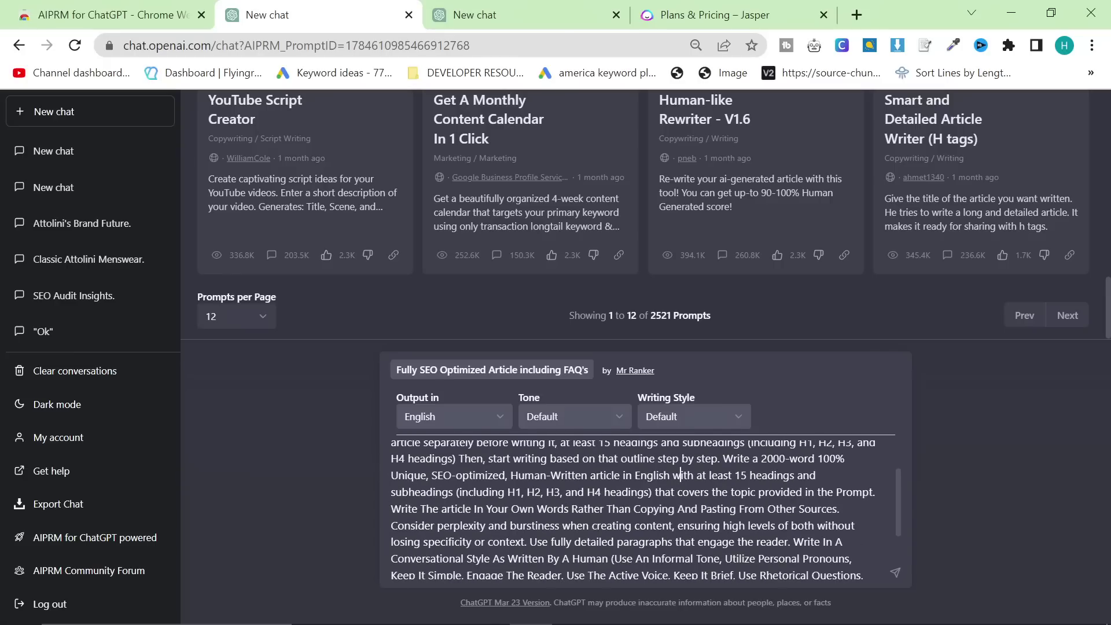
{"action": "left_click_drag", "start_coordinate": [438, 525], "coordinate": [559, 526]}
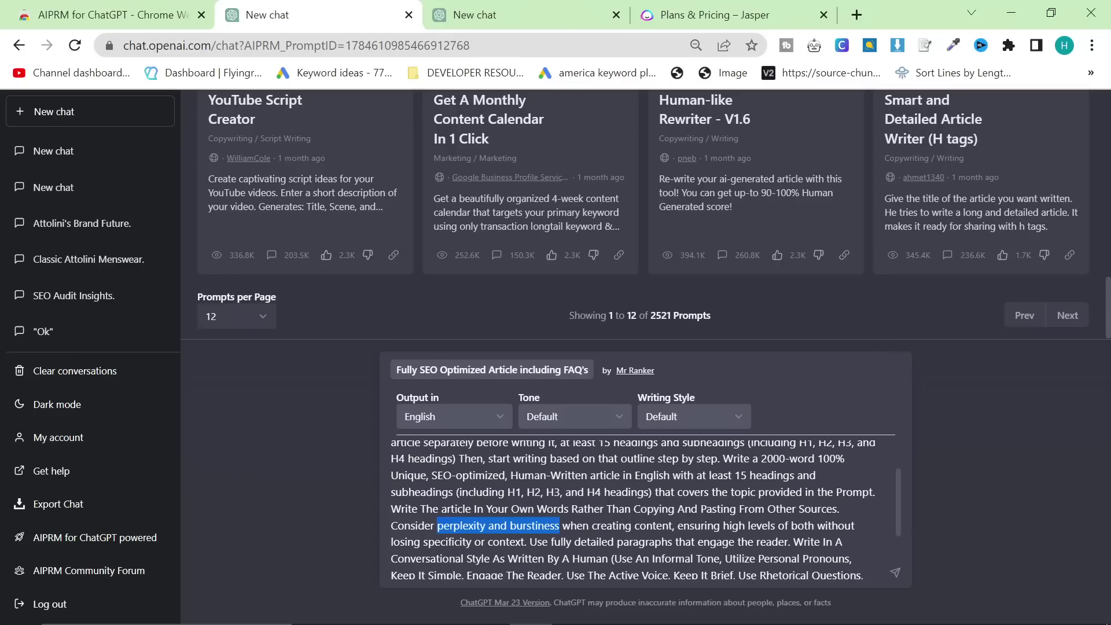
{"action": "scroll", "coordinate": [642, 509], "scroll_direction": "down", "scroll_amount": 1}
{"action": "scroll", "coordinate": [643, 510], "scroll_direction": "up", "scroll_amount": 1}
{"action": "scroll", "coordinate": [643, 510], "scroll_direction": "down", "scroll_amount": 2}
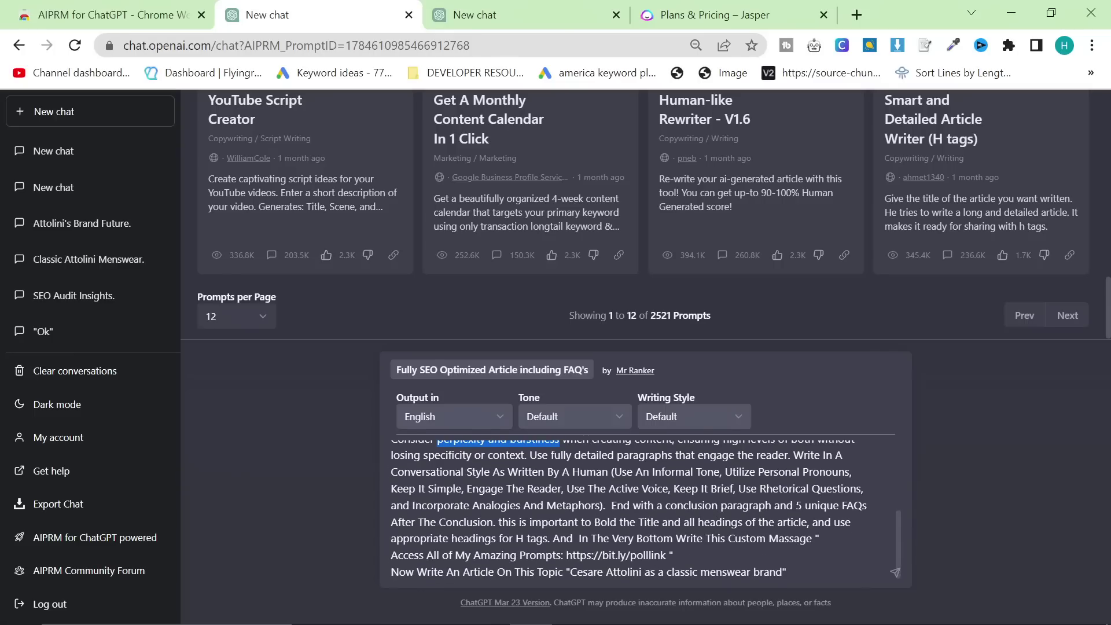
{"action": "double_click", "coordinate": [450, 455]}
{"action": "left_click", "coordinate": [569, 472]}
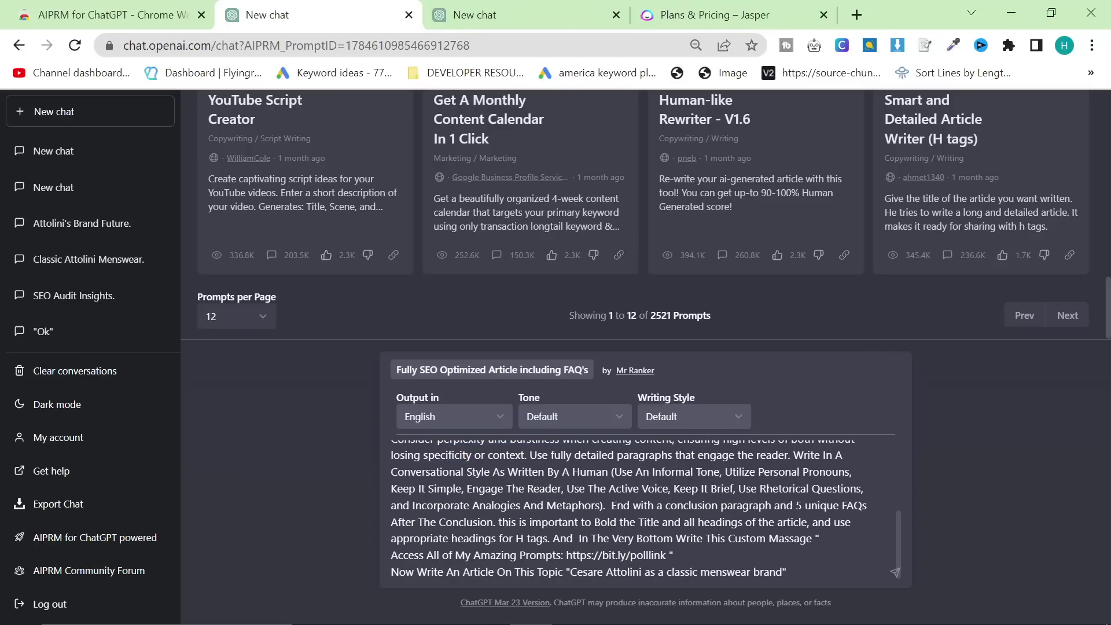
- Delete the custom message instruction and its "Access All of My Amazing Prompts" link from the prompt
{"action": "left_click", "coordinate": [787, 572]}
{"action": "double_click", "coordinate": [792, 539]}
{"action": "left_click", "coordinate": [673, 555]}
{"action": "left_click_drag", "start_coordinate": [673, 555], "coordinate": [548, 538]}
{"action": "key", "text": "BackSpace"}
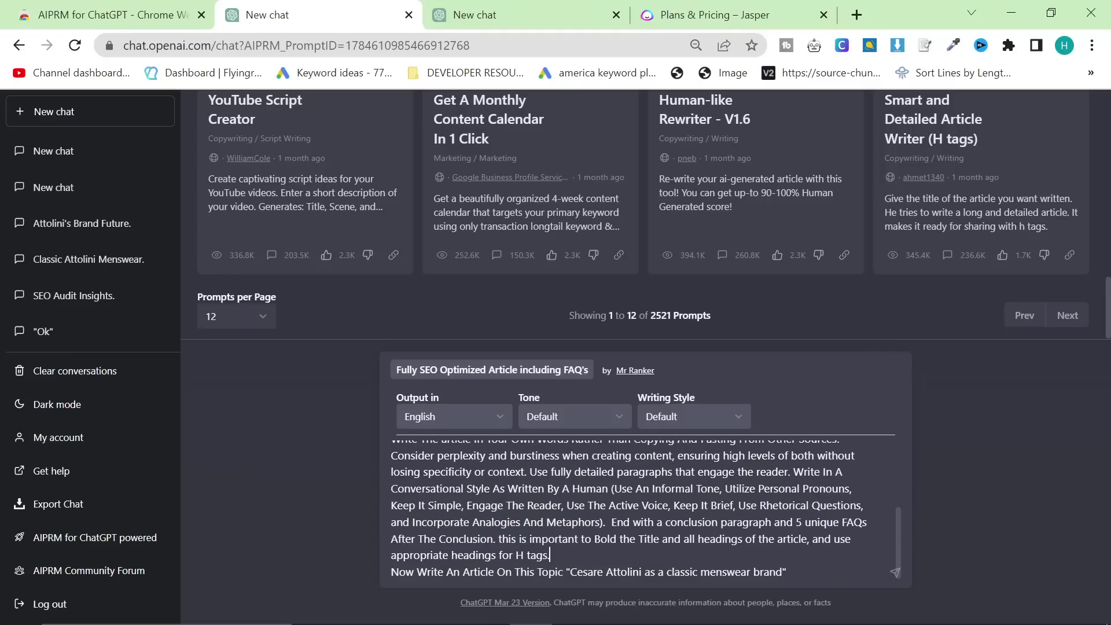
- Set the line "Now Write An Article On This Topic "Cesare Attolini as a classic menswear brand"" apart with one blank line above it
{"action": "key", "text": "Return"}
{"action": "key", "text": "Return"}
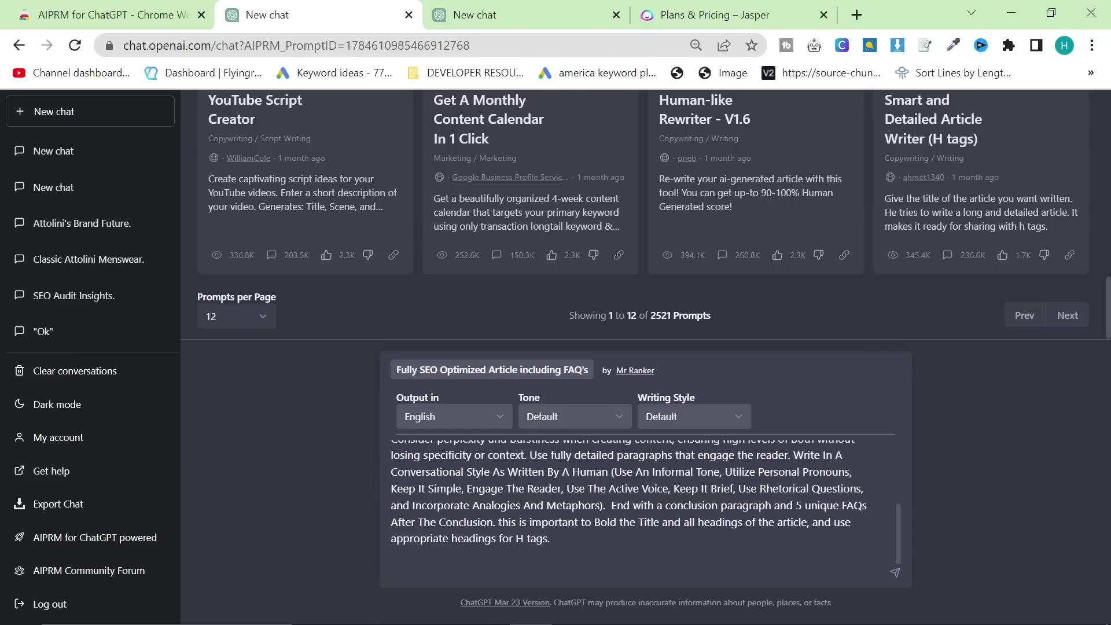
{"action": "scroll", "coordinate": [550, 154], "scroll_direction": "up", "scroll_amount": 5}
{"action": "scroll", "coordinate": [674, 241], "scroll_direction": "down", "scroll_amount": 5}
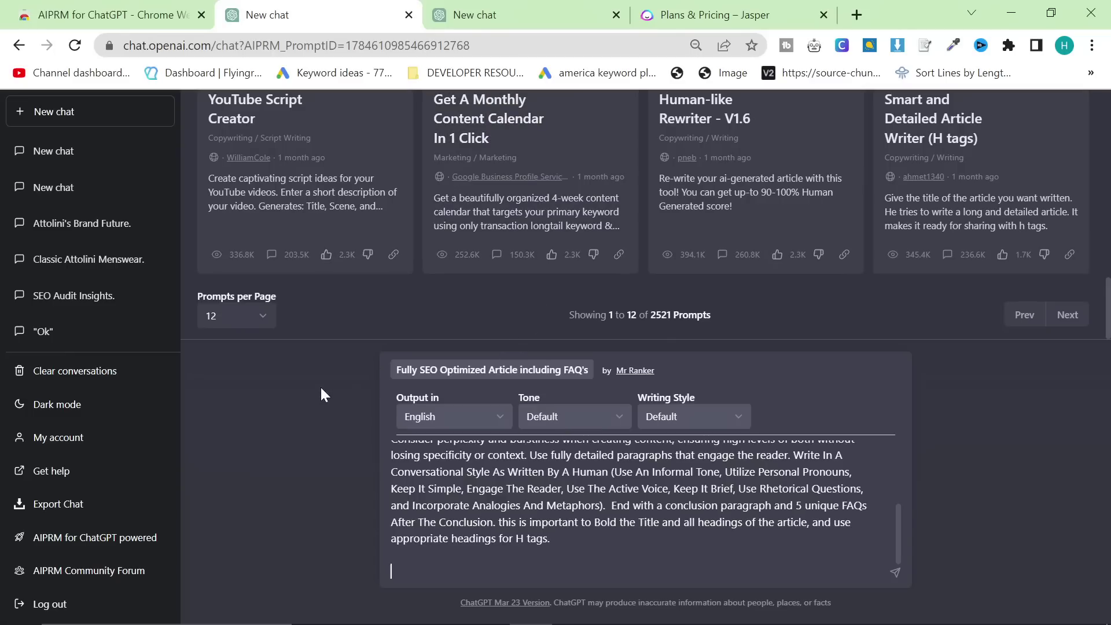
{"action": "type", "text": "Now Write An Article On This Topic \"Cesare Attolini as a classic menswear brand\""}
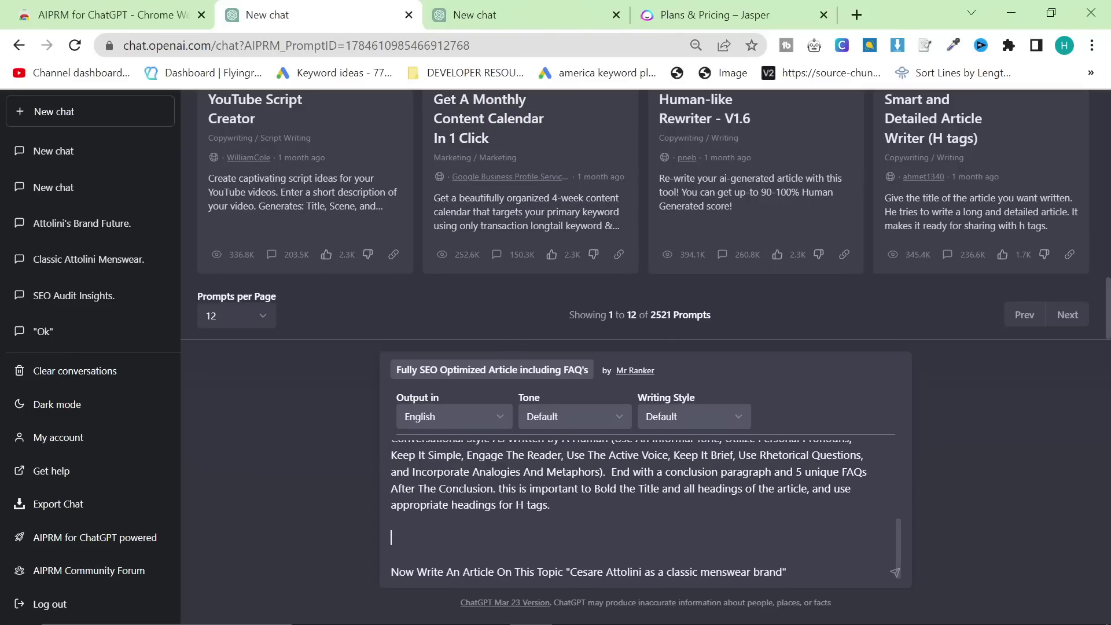
{"action": "key", "text": "BackSpace"}
{"action": "key", "text": "BackSpace"}
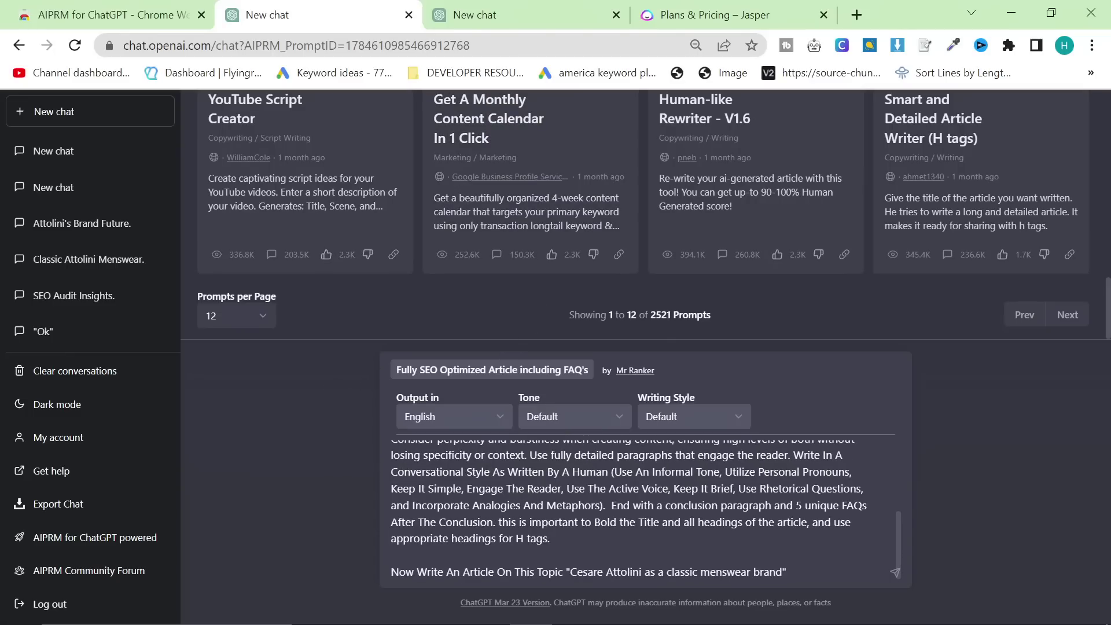
- Add the instruction "Try to include the following links as Markdown anchor-text hyperlinks:" below the topic line
{"action": "key", "text": "shift+Return"}
{"action": "key", "text": "shift+Return"}
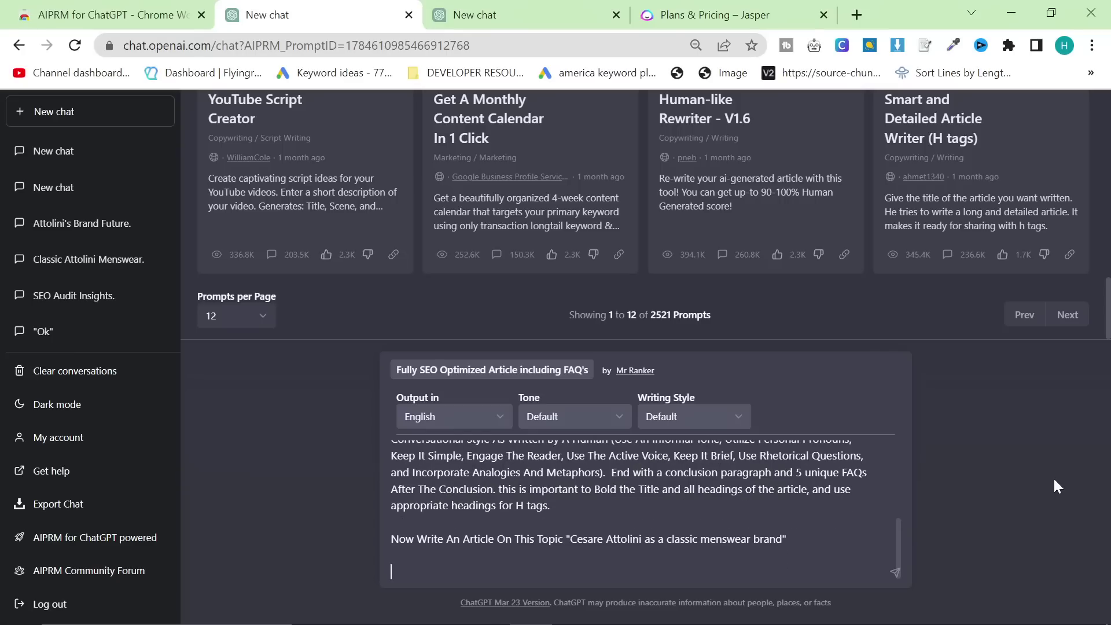
{"action": "type", "text": "Try to include the following links a"}
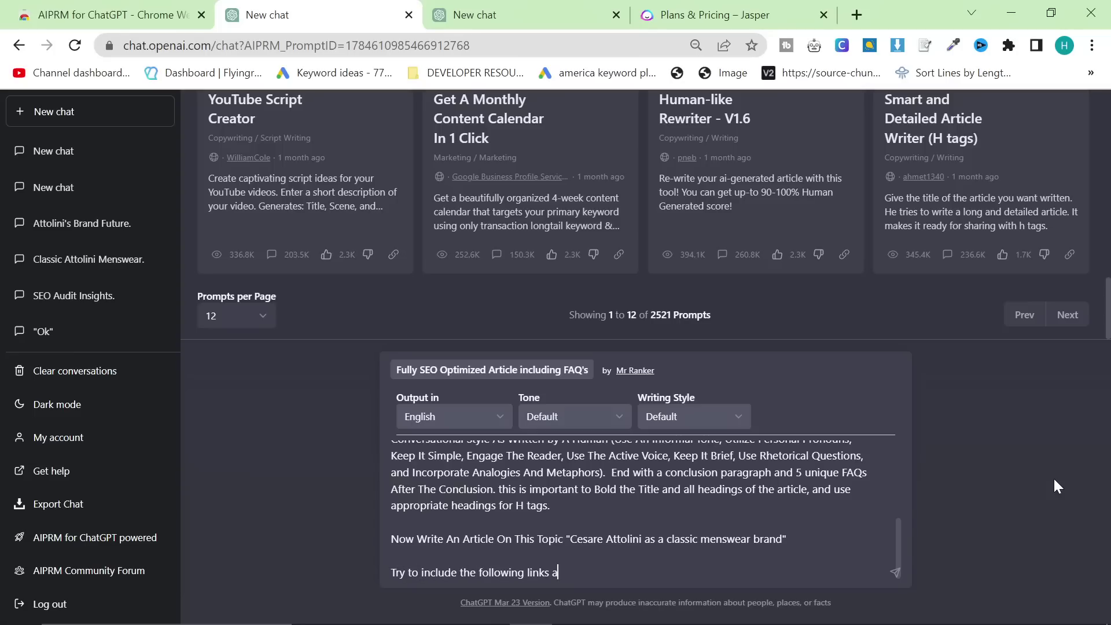
{"action": "type", "text": "s Ahref"}
{"action": "key", "text": "ctrl+BackSpace"}
{"action": "type", "text": "Markd"}
{"action": "key", "text": "BackSpace"}
{"action": "key", "text": "BackSpace"}
{"action": "type", "text": "kdown anchor te"}
{"action": "key", "text": "BackSpace"}
{"action": "key", "text": "BackSpace"}
{"action": "key", "text": "BackSpace"}
{"action": "type", "text": "-text hyperlinks w"}
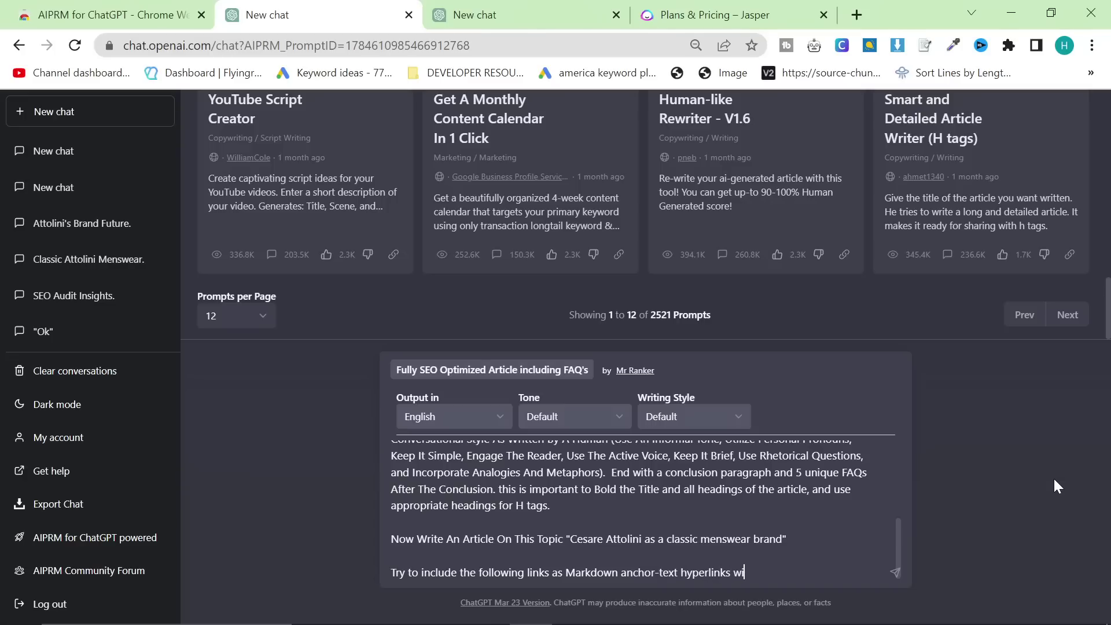
{"action": "key", "text": "BackSpace"}
{"action": "type", "text": ":"}
{"action": "key", "text": "shift+Return"}
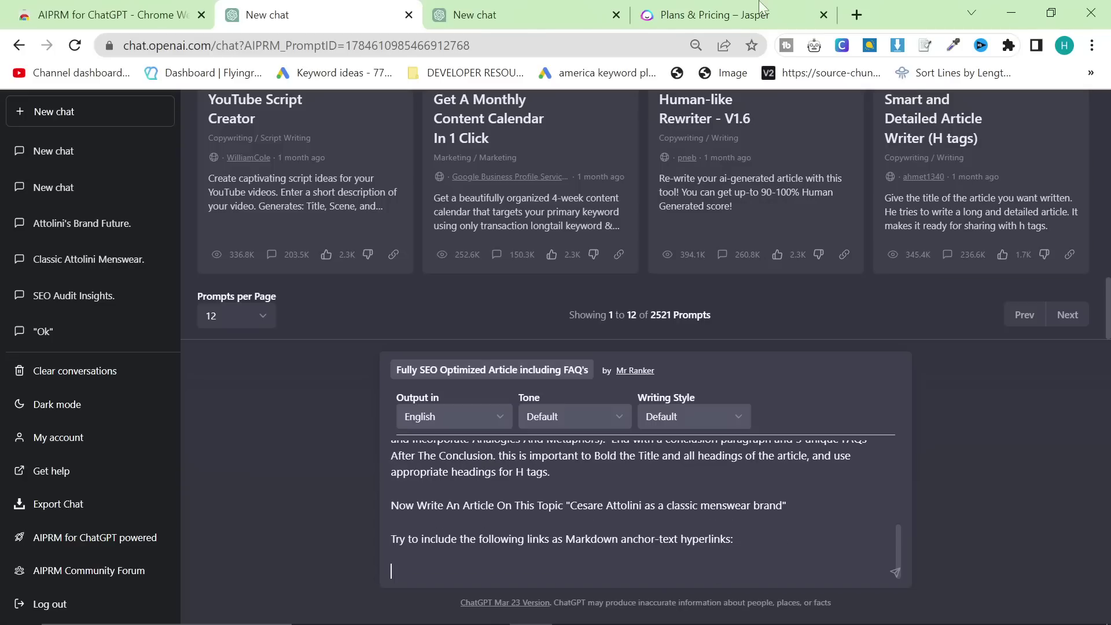
- Open 2men.it in a new browser tab and place that tab beside the ChatGPT tab in use
{"action": "left_click", "coordinate": [857, 15]}
{"action": "type", "text": "2men.it"}
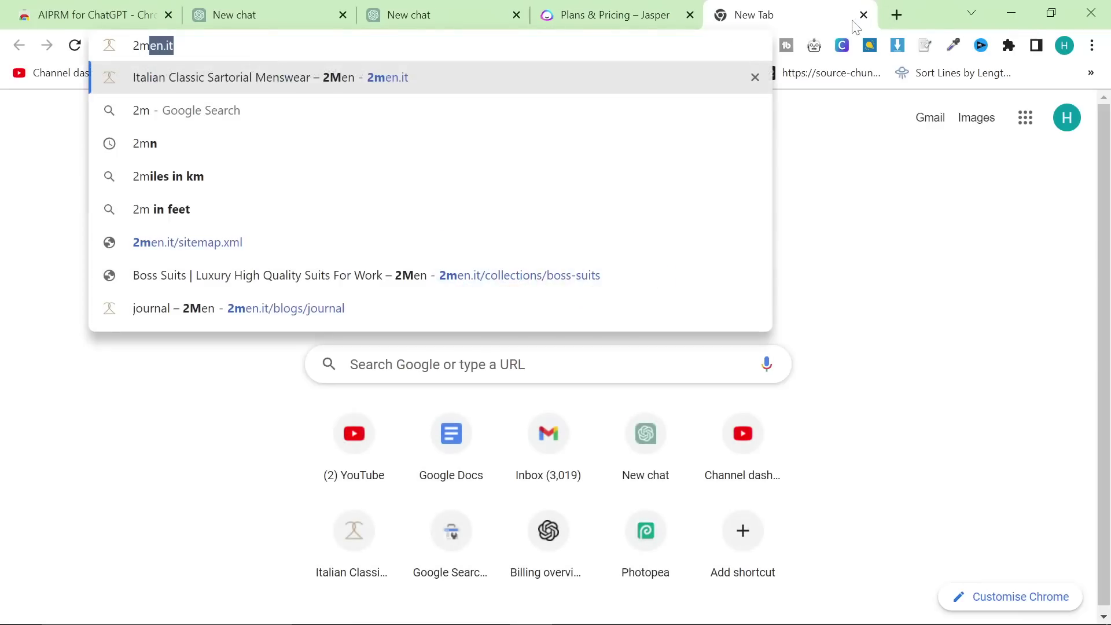
{"action": "key", "text": "Return"}
{"action": "left_click_drag", "start_coordinate": [820, 20], "coordinate": [467, 5]}
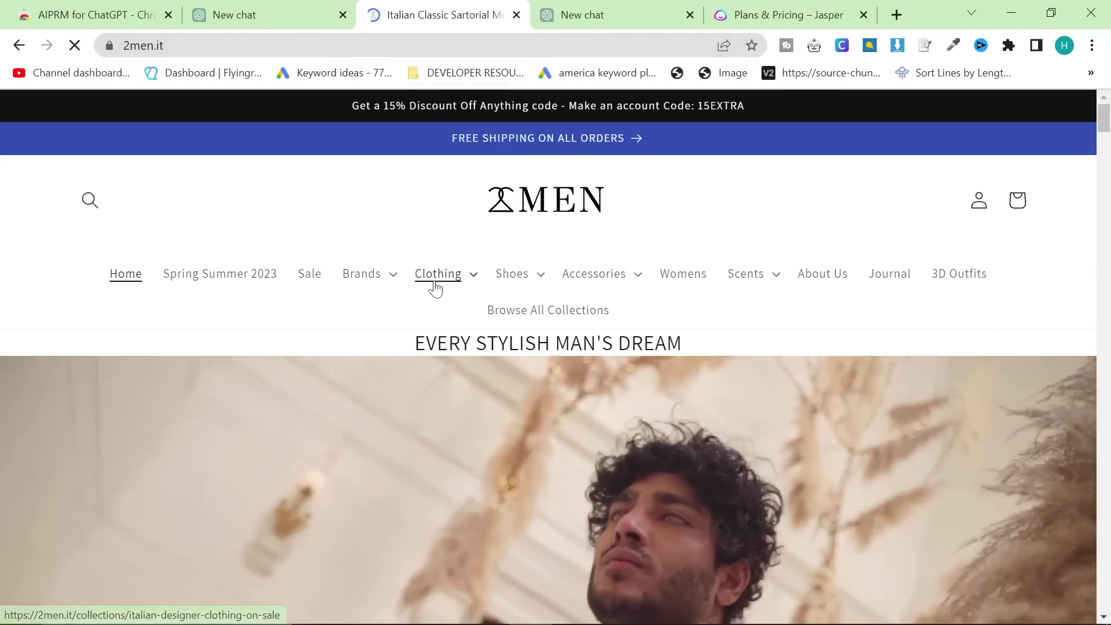
- Open each Cesare Attolini collection listed under Brands, from Suits through Coats and Browse All, in its own background tab
{"action": "left_click", "coordinate": [435, 288]}
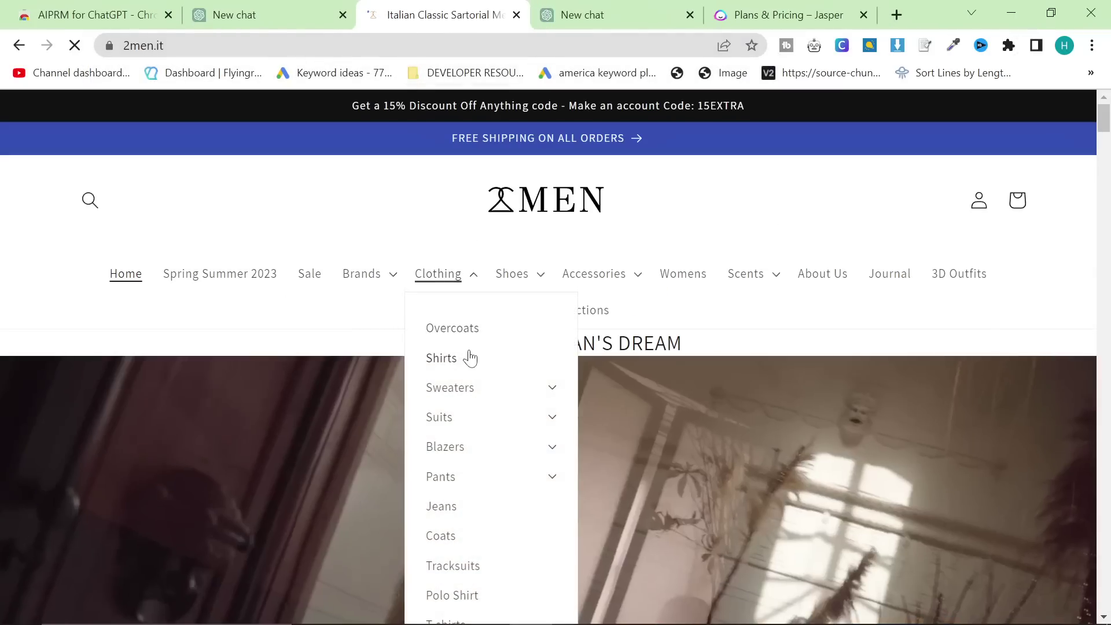
{"action": "scroll", "coordinate": [489, 385], "scroll_direction": "down", "scroll_amount": 3}
{"action": "scroll", "coordinate": [388, 325], "scroll_direction": "up", "scroll_amount": 3}
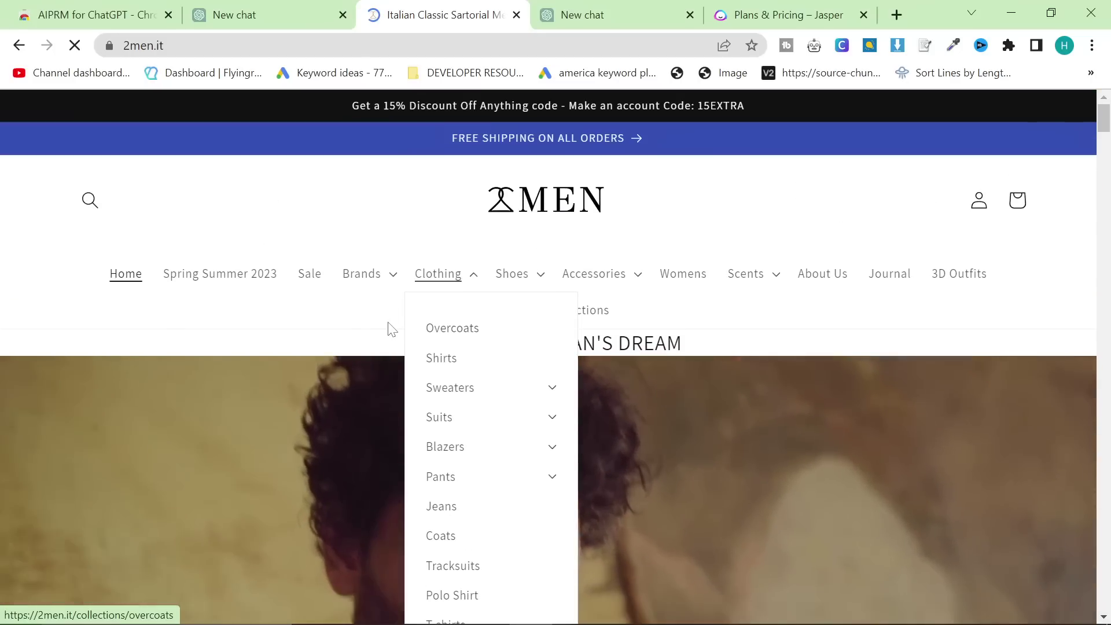
{"action": "left_click", "coordinate": [397, 283]}
{"action": "left_click", "coordinate": [399, 328]}
{"action": "scroll", "coordinate": [425, 365], "scroll_direction": "down", "scroll_amount": 1}
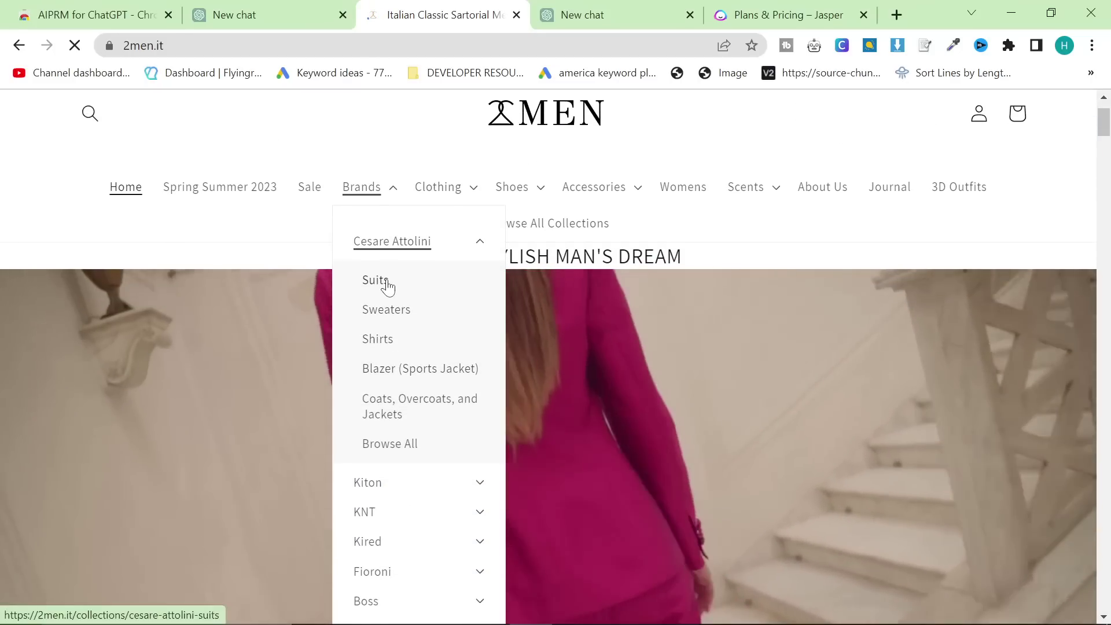
{"action": "middle_click", "coordinate": [384, 285]}
{"action": "middle_click", "coordinate": [389, 313]}
{"action": "middle_click", "coordinate": [379, 341]}
{"action": "middle_click", "coordinate": [391, 365]}
{"action": "middle_click", "coordinate": [396, 412]}
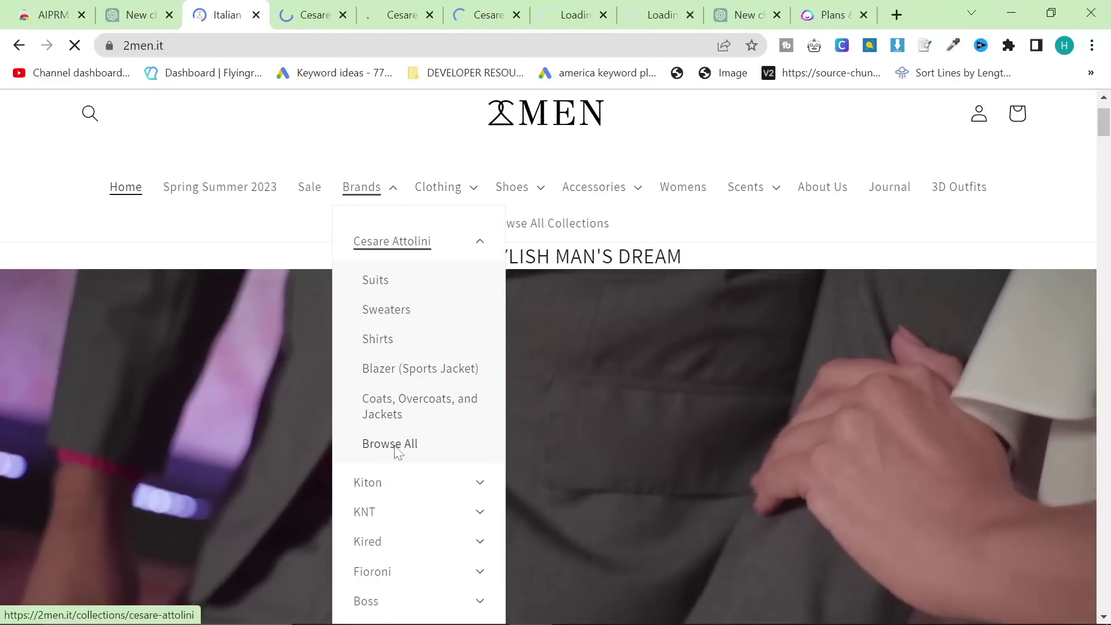
- Copy the address of the Cesare Attolini suits collection and paste it as the first link in the ChatGPT prompt
{"action": "key", "text": "ctrl+Tab"}
{"action": "left_click", "coordinate": [275, 45]}
{"action": "key", "text": "ctrl+c"}
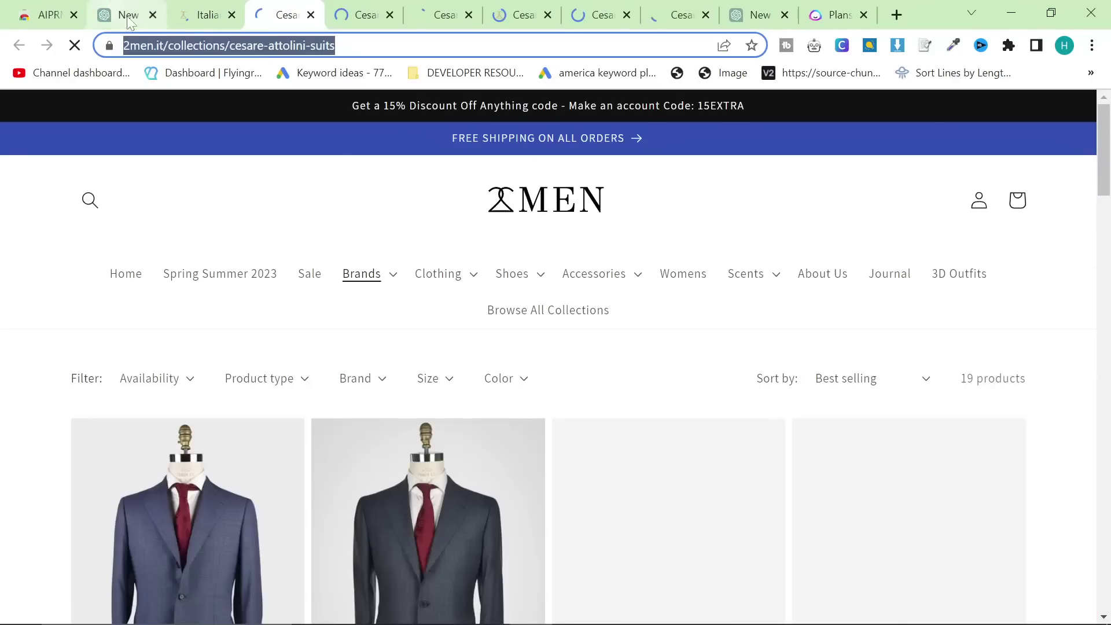
{"action": "key", "text": "ctrl+2"}
{"action": "key", "text": "ctrl+v"}
{"action": "key", "text": "shift+Return"}
- Add the address of the Cesare Attolini sweater collection on a new line of the ChatGPT prompt's link list
{"action": "left_click", "coordinate": [281, 15]}
{"action": "left_click", "coordinate": [365, 14]}
{"action": "left_click", "coordinate": [268, 49]}
{"action": "key", "text": "ctrl+c"}
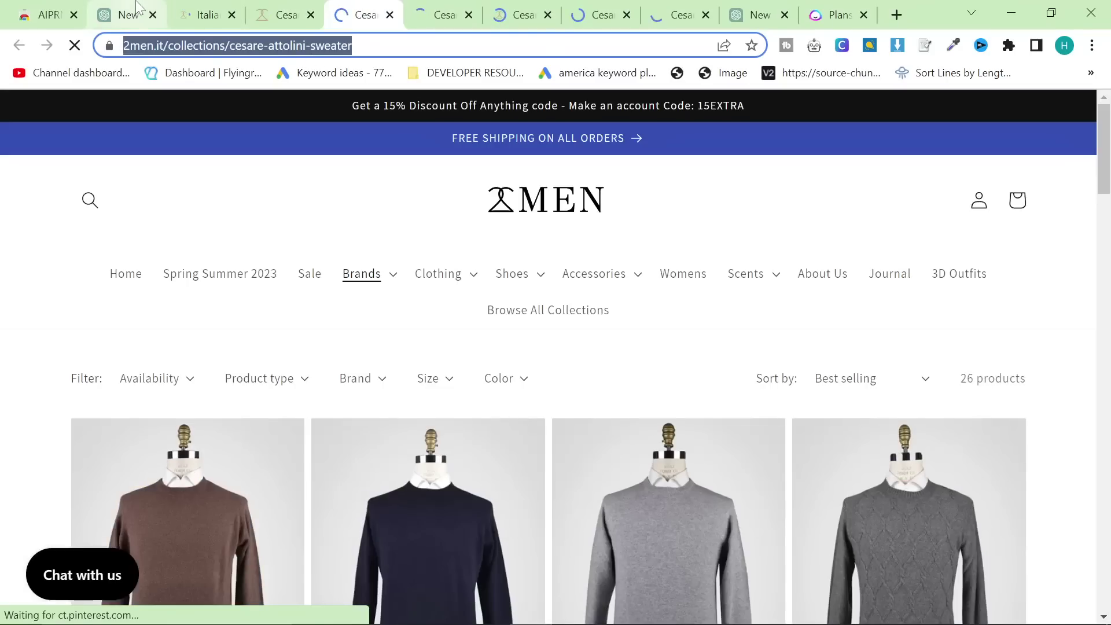
{"action": "key", "text": "ctrl+2"}
{"action": "key", "text": "ctrl+v"}
{"action": "key", "text": "shift+Return"}
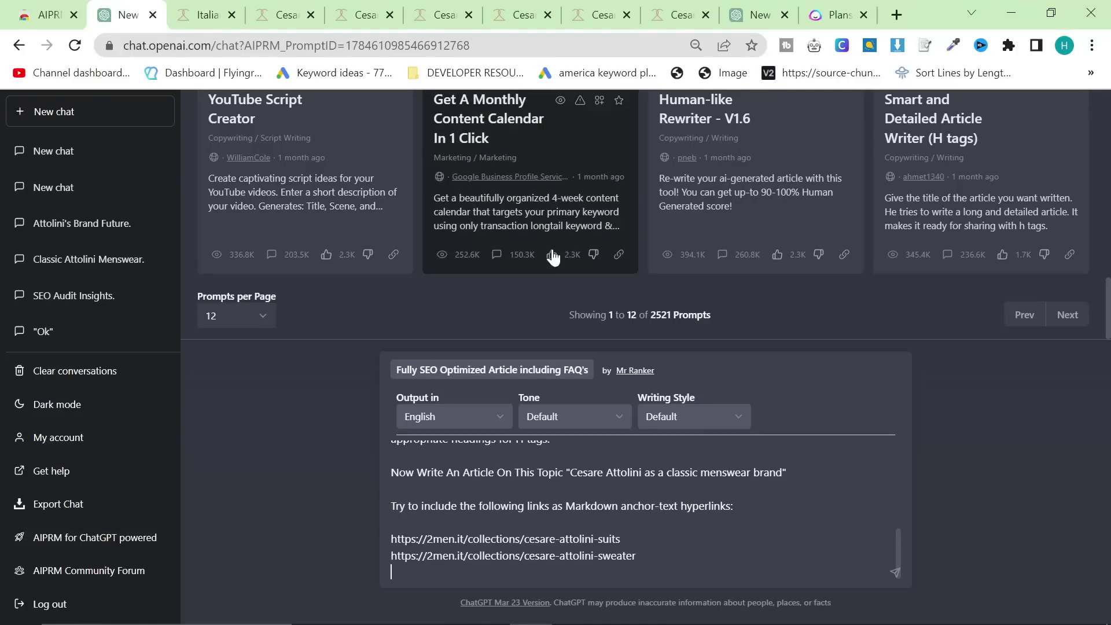
- Add the address of the Cesare Attolini shirts collection as the third link in the ChatGPT prompt
{"action": "left_click", "coordinate": [443, 15]}
{"action": "left_click", "coordinate": [238, 46]}
{"action": "key", "text": "ctrl+c"}
{"action": "key", "text": "ctrl+2"}
{"action": "key", "text": "ctrl+v"}
{"action": "key", "text": "shift+Return"}
- Add the address of the Cesare Attolini blazer and sports jacket collection as the fourth link in the ChatGPT prompt
{"action": "left_click", "coordinate": [442, 14]}
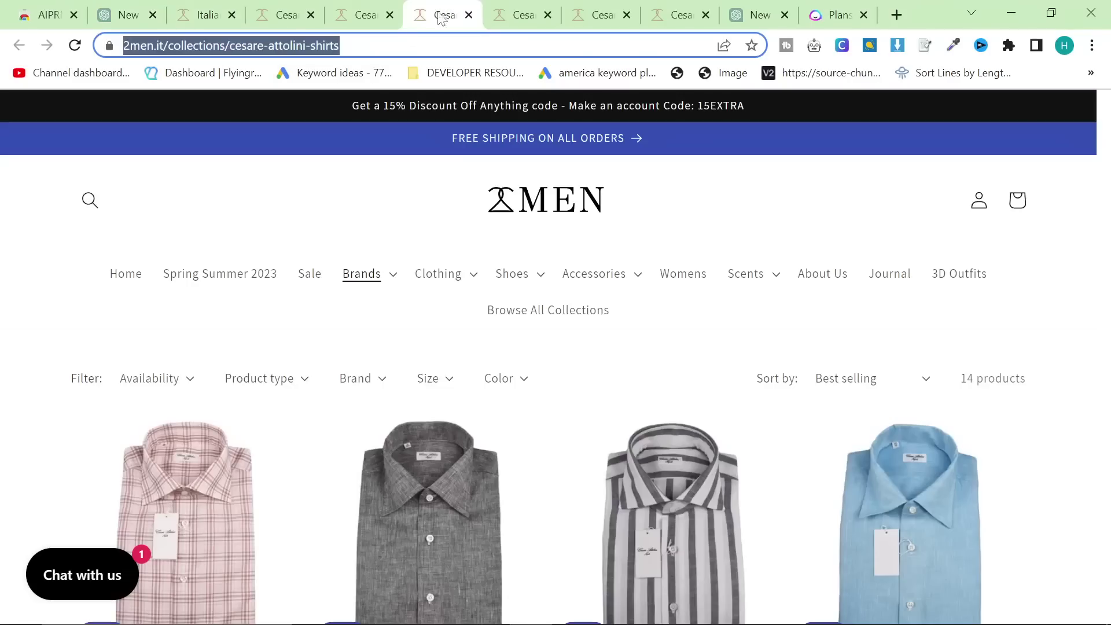
{"action": "left_click", "coordinate": [521, 15]}
{"action": "left_click", "coordinate": [234, 46]}
{"action": "left_click", "coordinate": [214, 13]}
{"action": "key", "text": "ctrl+2"}
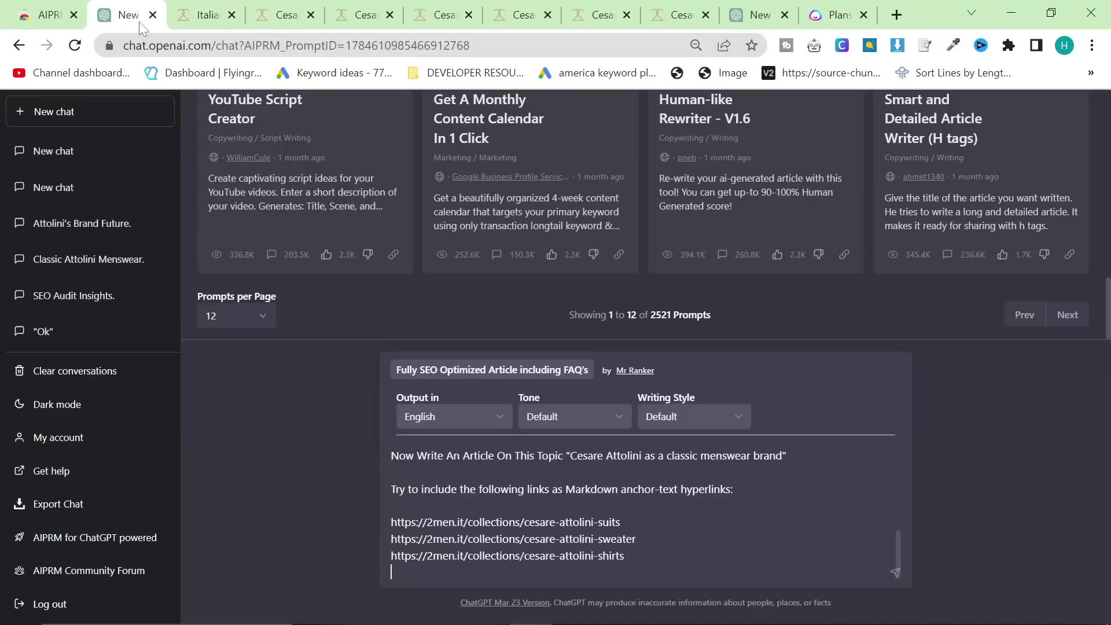
{"action": "key", "text": "ctrl+v"}
{"action": "key", "text": "shift+Return"}
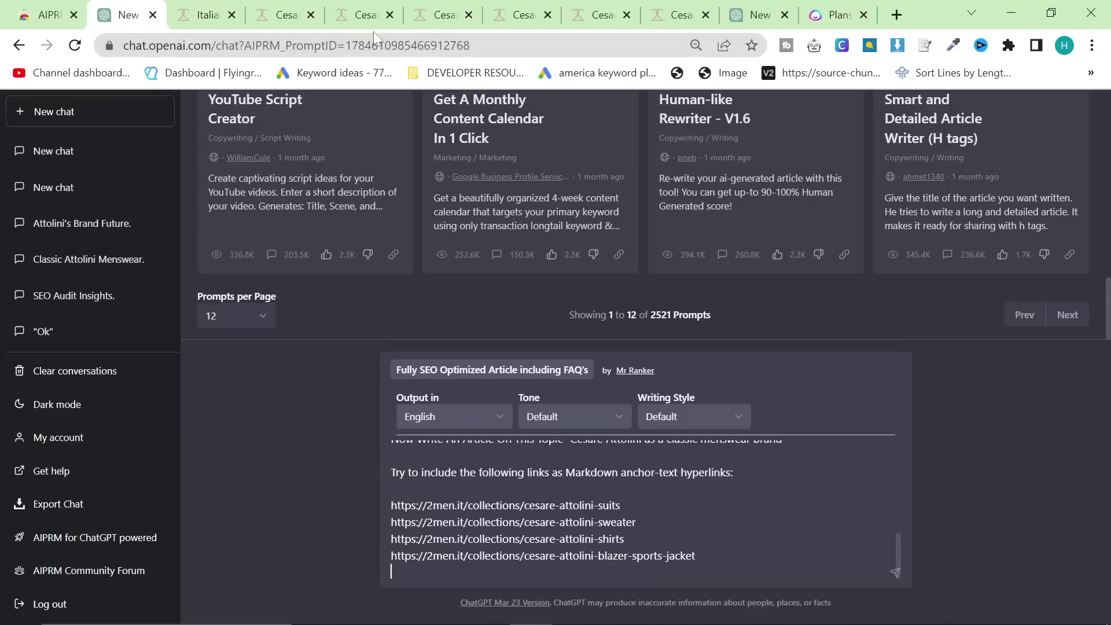
- Add the address of the Cesare Attolini coats collection as the fifth link in the ChatGPT prompt
{"action": "key", "text": "ctrl+7"}
{"action": "key", "text": "ctrl+8"}
{"action": "left_click", "coordinate": [457, 45]}
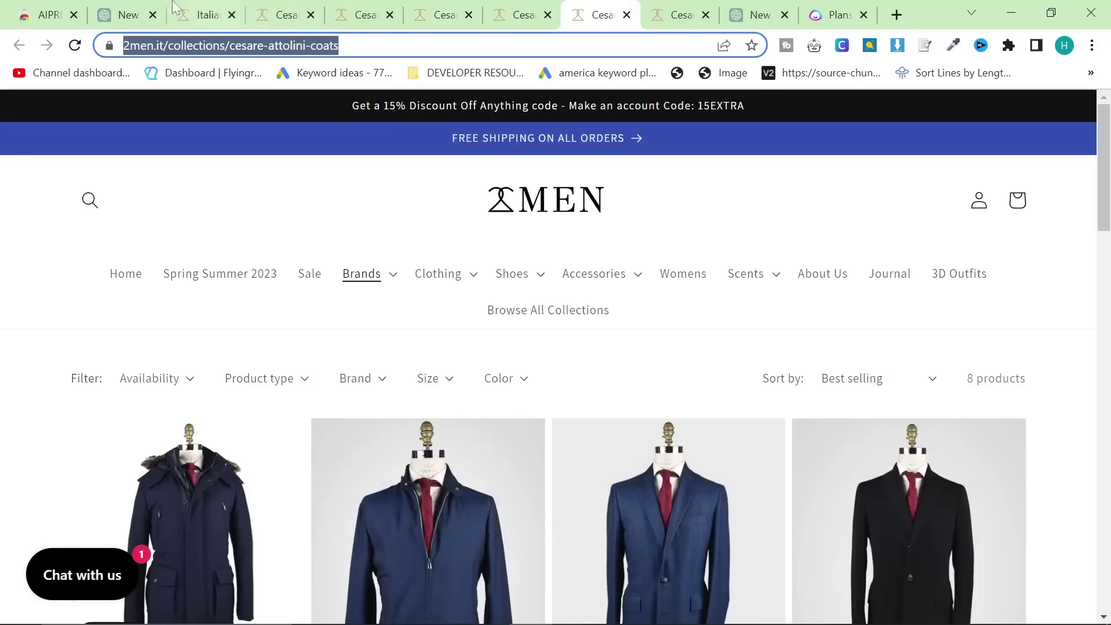
{"action": "key", "text": "ctrl+c"}
{"action": "key", "text": "ctrl+2"}
{"action": "key", "text": "ctrl+v"}
{"action": "key", "text": "shift+Return"}
- Add the address of the main Cesare Attolini collection as the last link and submit the prompt
{"action": "key", "text": "ctrl+8"}
{"action": "key", "text": "ctrl+l"}
{"action": "key", "text": "ctrl+c"}
{"action": "key", "text": "ctrl+2"}
{"action": "key", "text": "ctrl+v"}
{"action": "key", "text": "Return"}
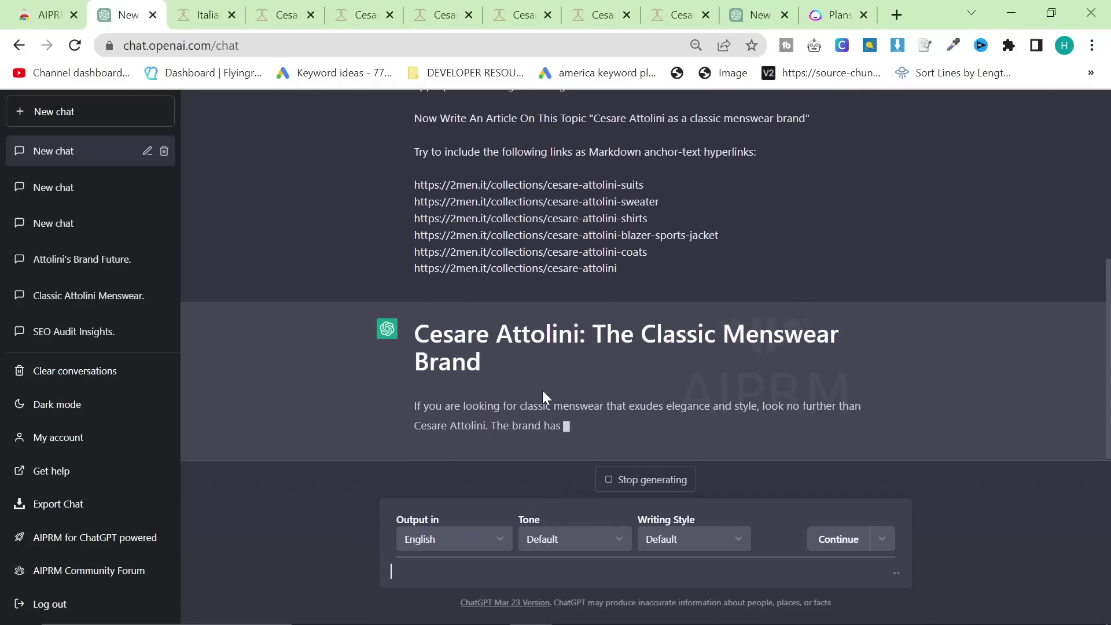
- Review the submitted prompt and the article being written, and stop the generation in the Sweaters section
{"action": "scroll", "coordinate": [687, 383], "scroll_direction": "up", "scroll_amount": 6}
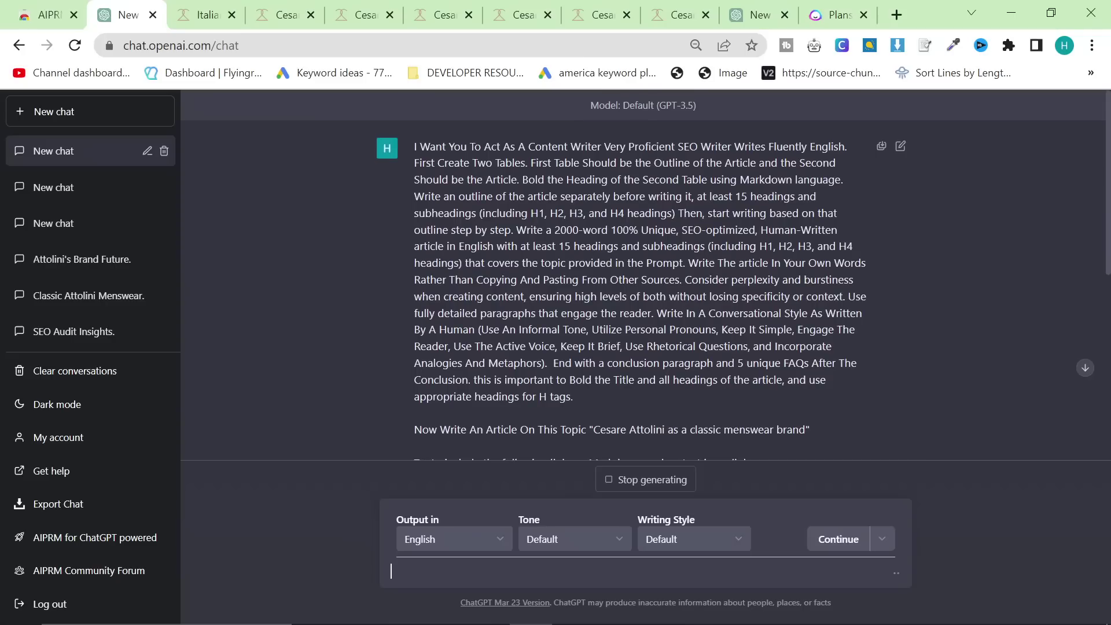
{"action": "scroll", "coordinate": [686, 383], "scroll_direction": "down", "scroll_amount": 8}
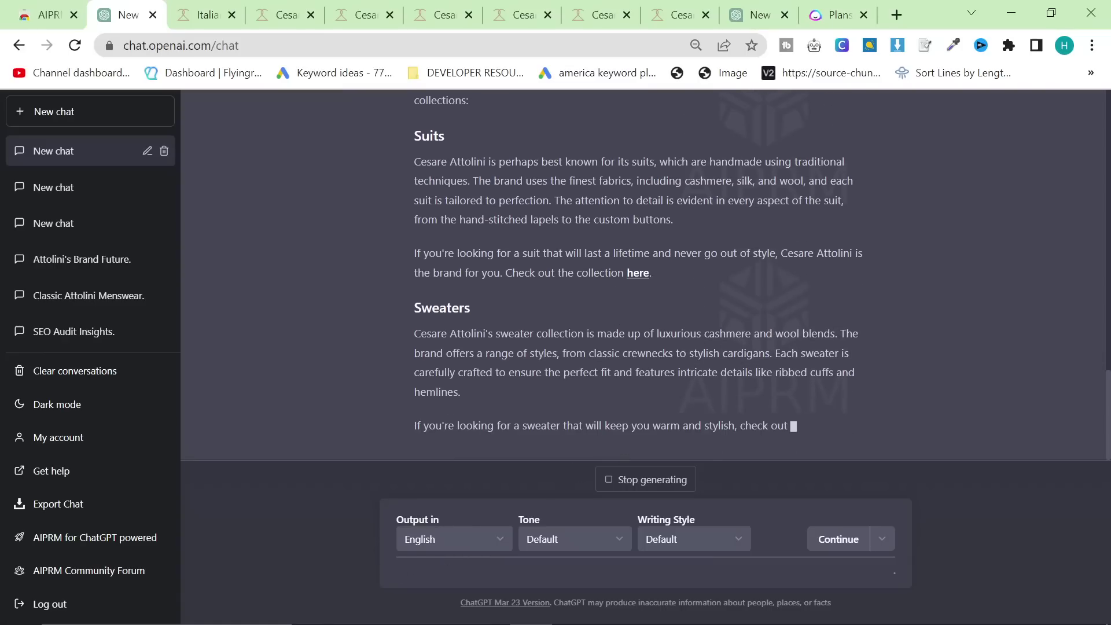
{"action": "left_click", "coordinate": [645, 481]}
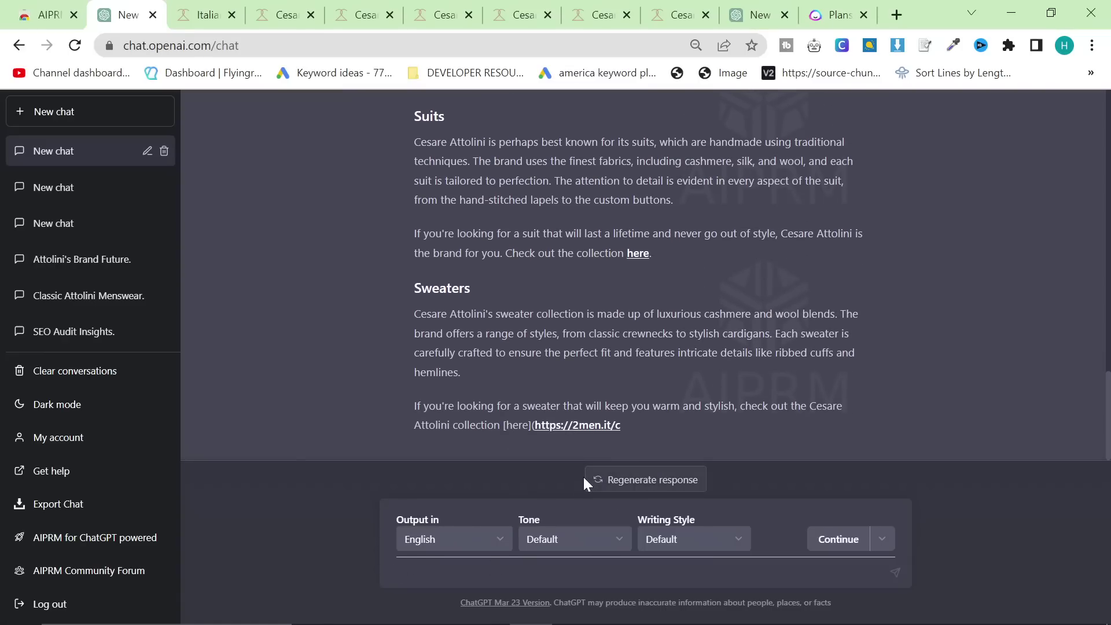
- Draft the follow-up message "Please include internal links earlier on in the article"
{"action": "type", "text": "Pl"}
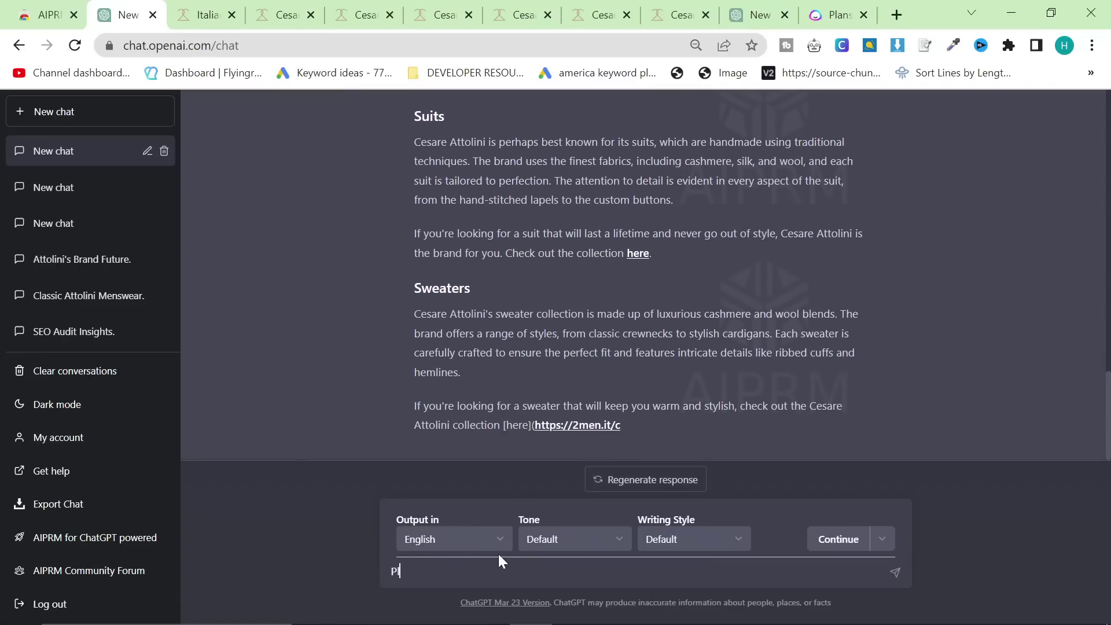
{"action": "type", "text": "ease incl"}
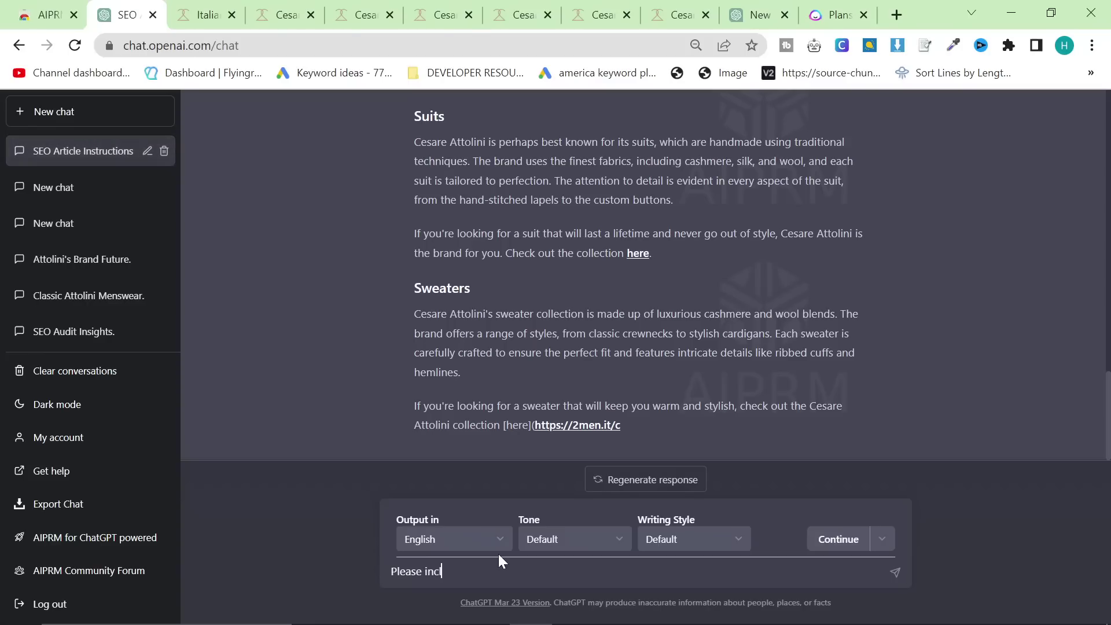
{"action": "type", "text": "ude internal links earlier on in the article"}
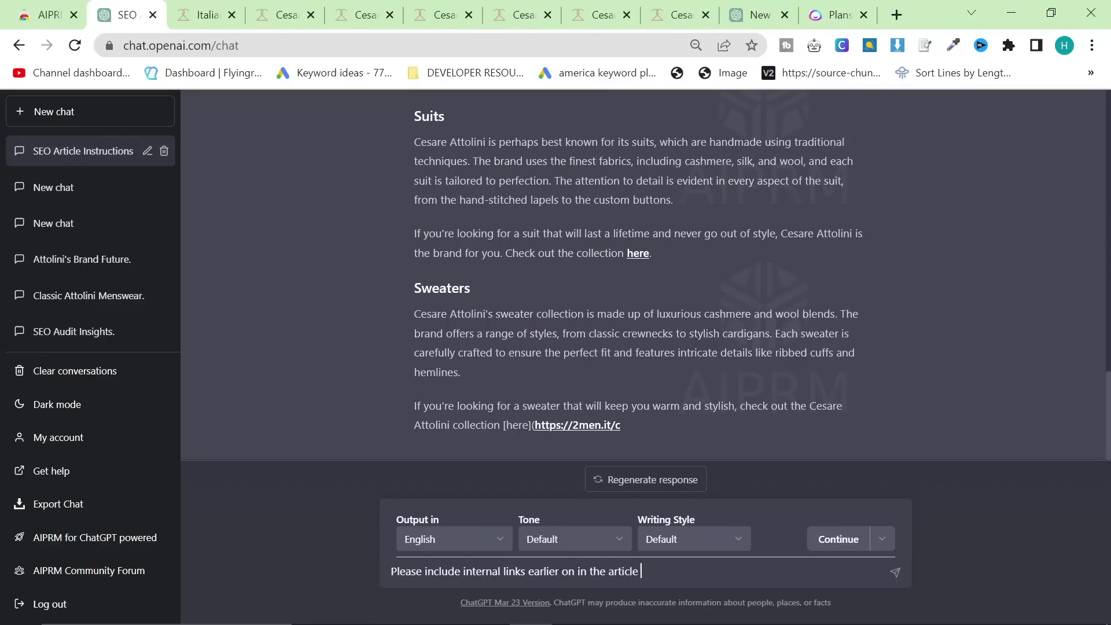
- Copy the full article prompt, including its list of collection links, from the start of the conversation
{"action": "scroll", "coordinate": [637, 339], "scroll_direction": "up", "scroll_amount": 15}
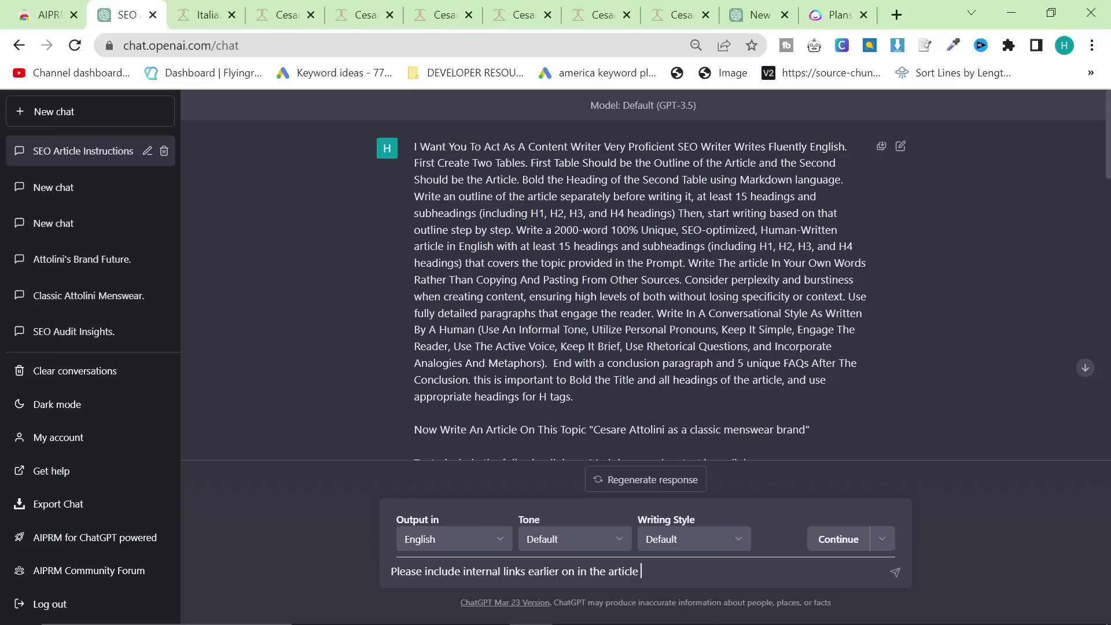
{"action": "scroll", "coordinate": [663, 223], "scroll_direction": "down", "scroll_amount": 5}
{"action": "scroll", "coordinate": [619, 334], "scroll_direction": "up", "scroll_amount": 8}
{"action": "scroll", "coordinate": [716, 397], "scroll_direction": "down", "scroll_amount": 3}
{"action": "left_click_drag", "start_coordinate": [716, 396], "coordinate": [380, 154]}
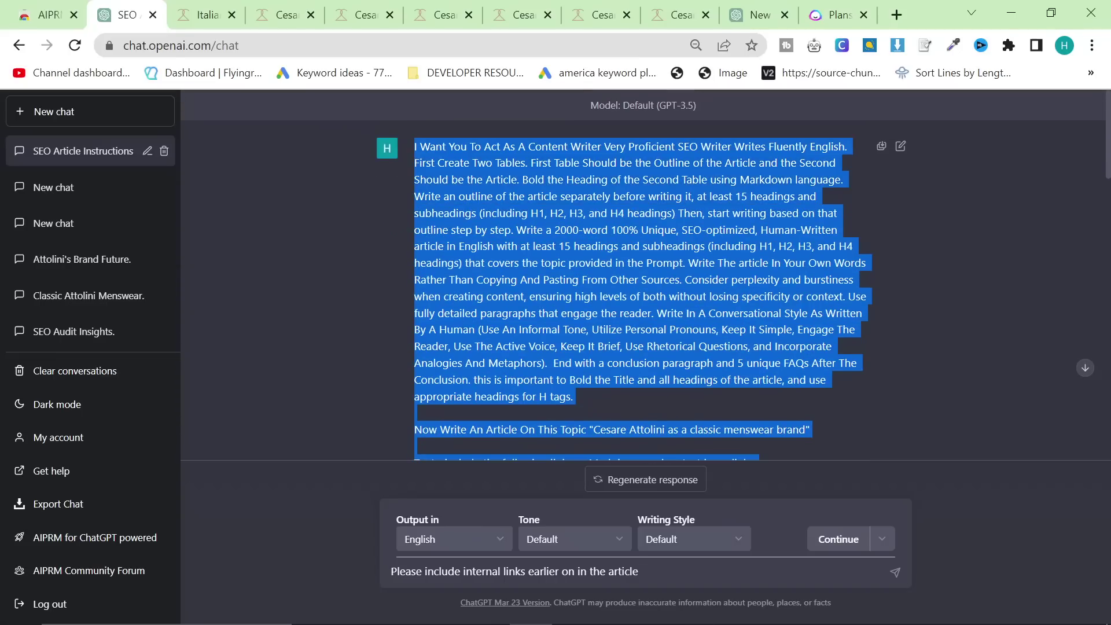
- Start a new chat with the GPT-4 model and submit the copied article prompt in place of the draft message
{"action": "left_click", "coordinate": [104, 115]}
{"action": "left_click", "coordinate": [630, 141]}
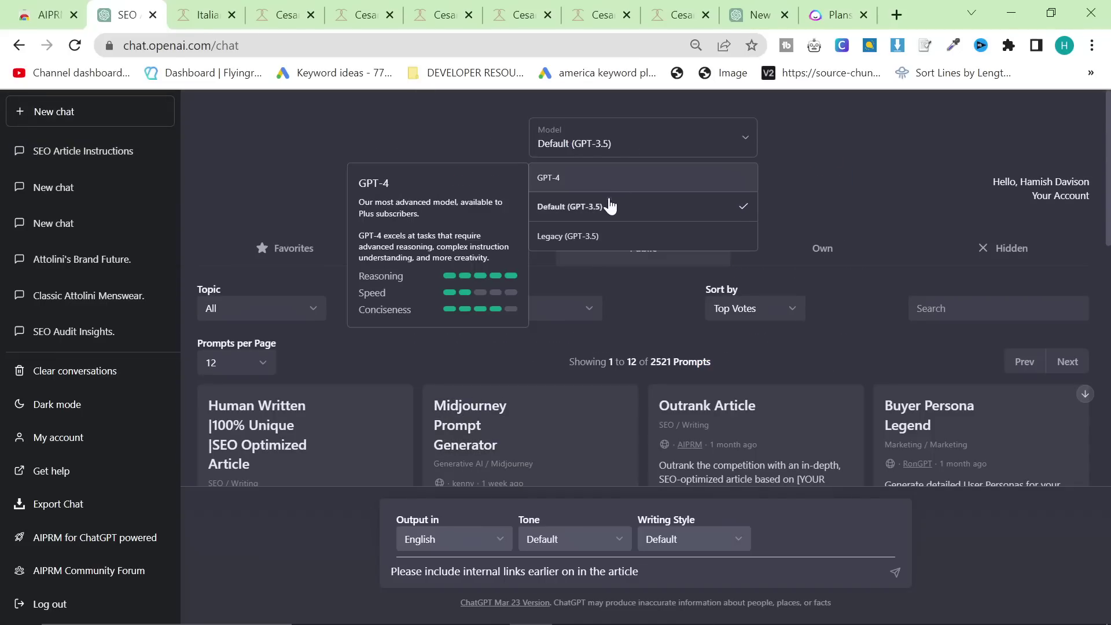
{"action": "left_click", "coordinate": [582, 181]}
{"action": "key", "text": "ctrl+a"}
{"action": "key", "text": "ctrl+v"}
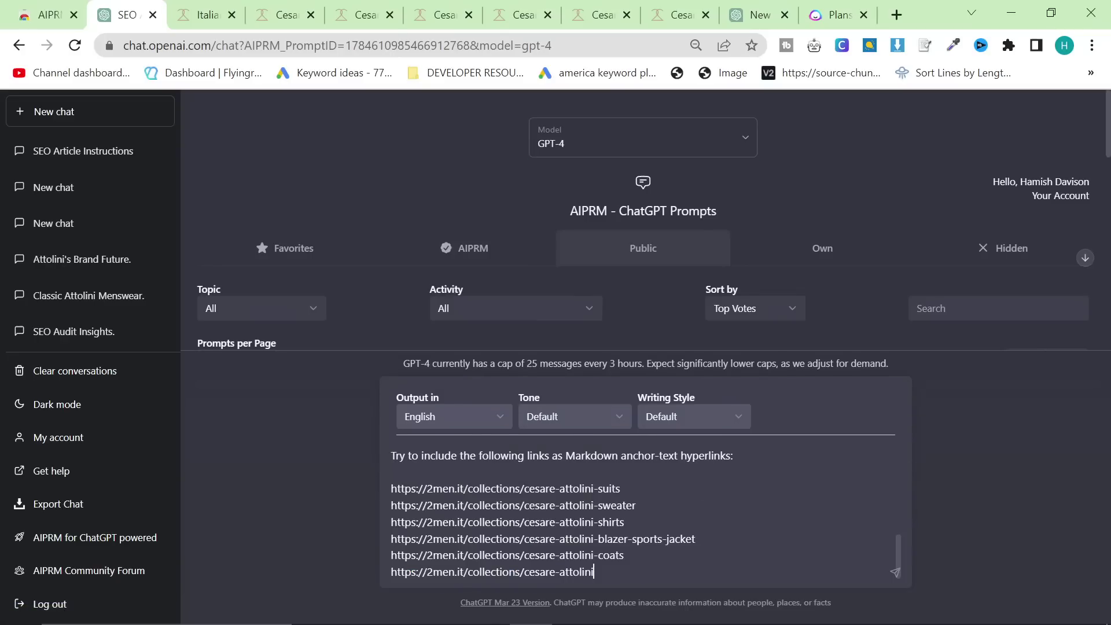
{"action": "key", "text": "Return"}
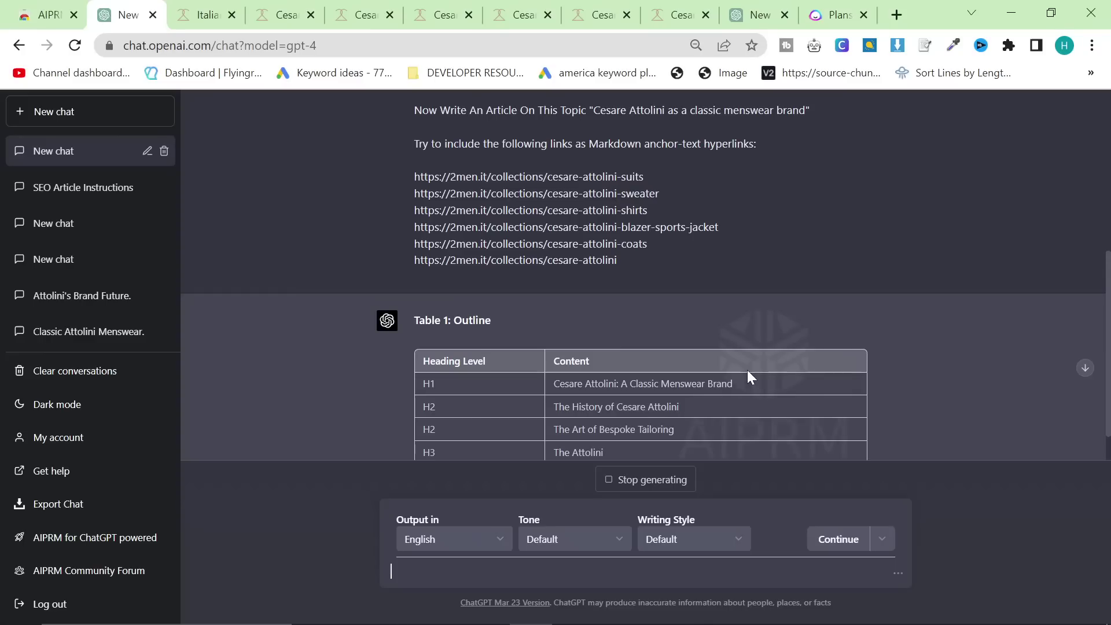
- Open ChatGPT in the neighbouring 2men.it browser tab and select the Midjourney Prompt Generator prompt from the AIPRM library
{"action": "left_click", "coordinate": [204, 14]}
{"action": "left_click", "coordinate": [231, 45]}
{"action": "type", "text": "c"}
{"action": "key", "text": "Return"}
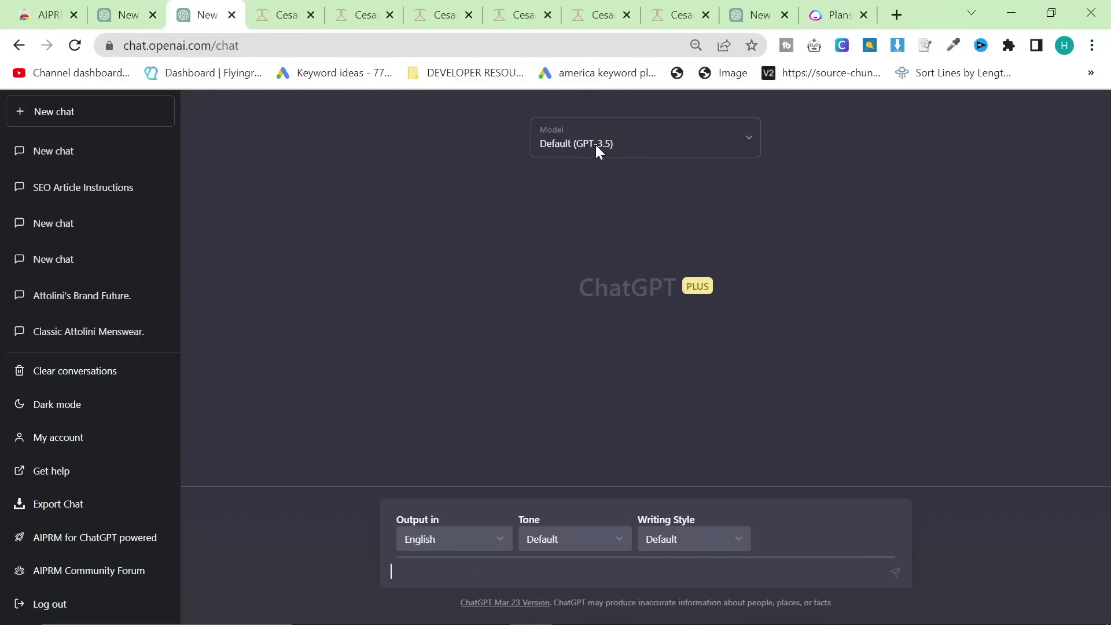
{"action": "scroll", "coordinate": [510, 281], "scroll_direction": "up", "scroll_amount": 10}
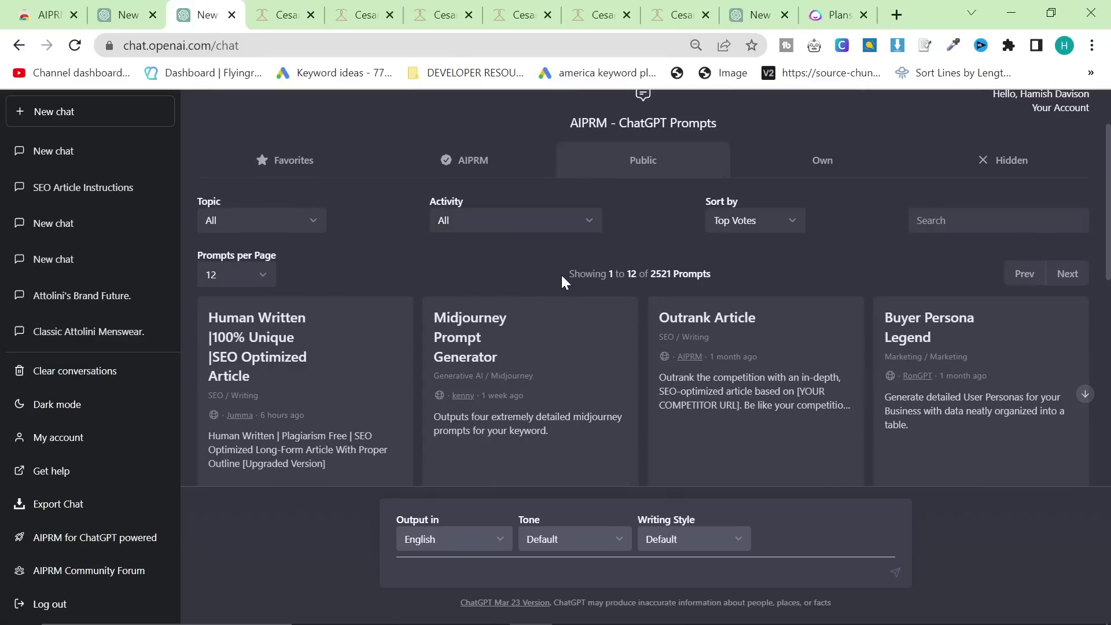
{"action": "left_click", "coordinate": [572, 356]}
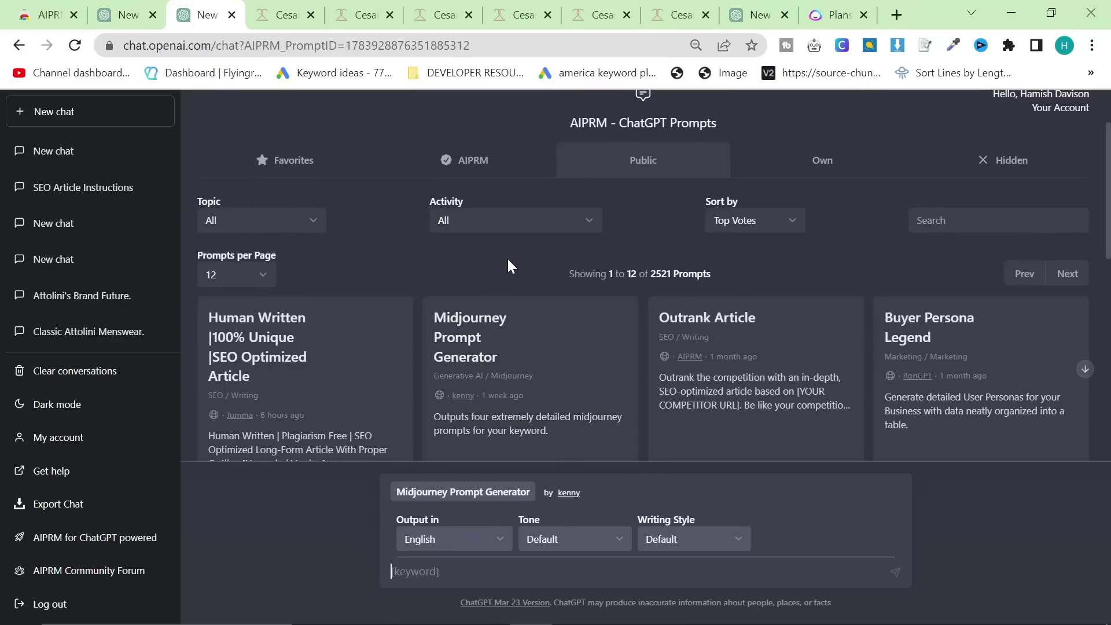
- Submit "A sticker of a turtle" as the keyword for the Midjourney Prompt Generator
{"action": "type", "text": "a"}
{"action": "key", "text": "BackSpace"}
{"action": "type", "text": "A sticker of a turtle"}
{"action": "key", "text": "Return"}
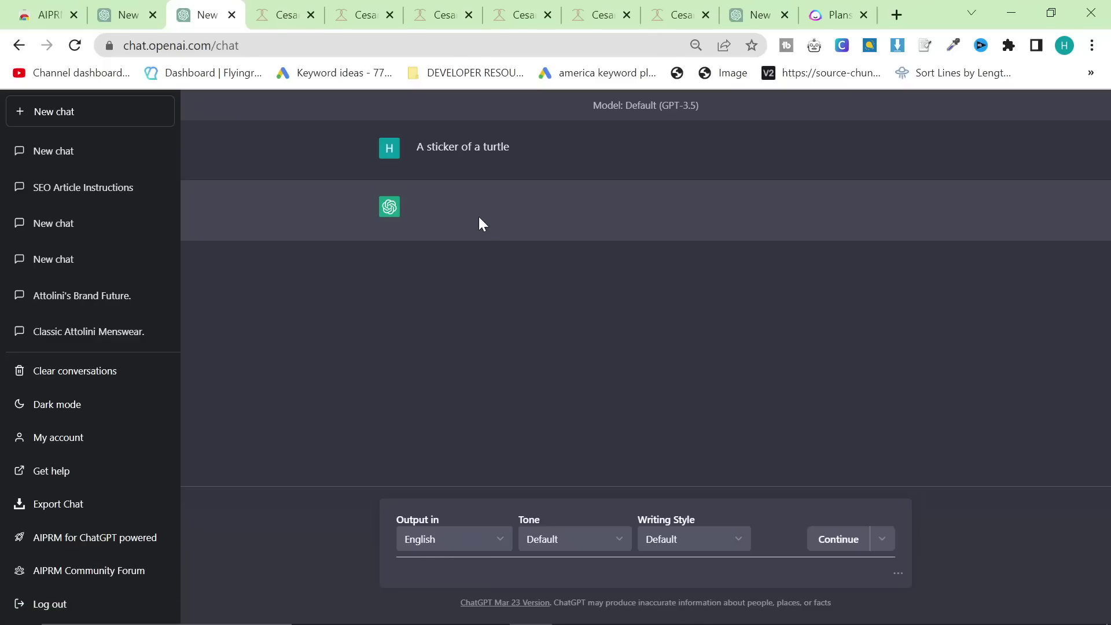
- Reopen the turtle sticker conversation from the chat history to view its underlying prompt
{"action": "triple_click", "coordinate": [523, 145]}
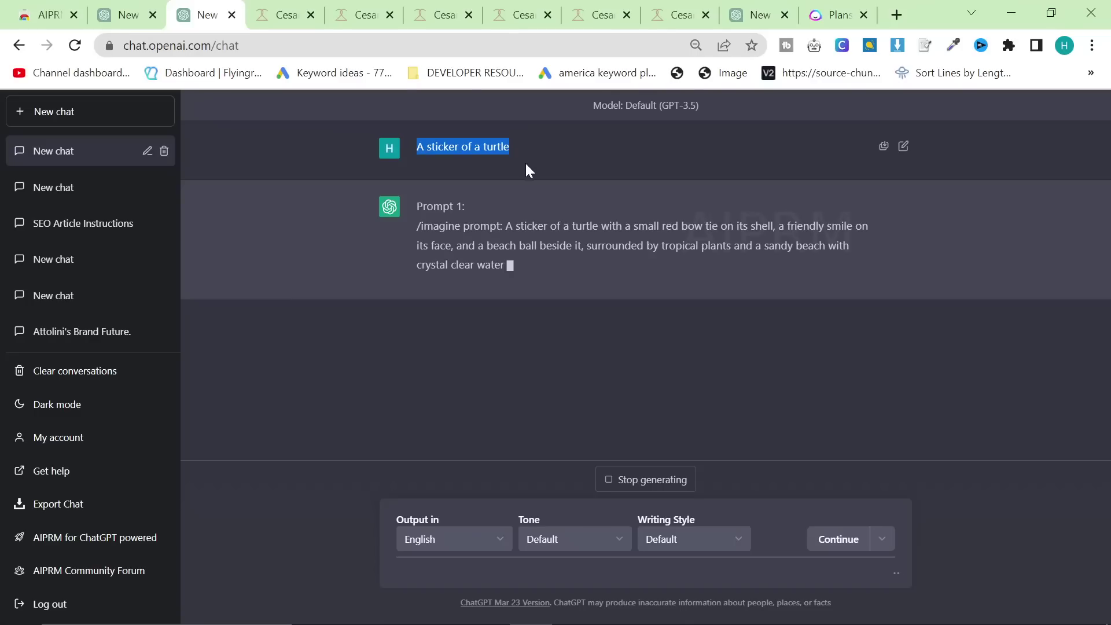
{"action": "left_click", "coordinate": [697, 290]}
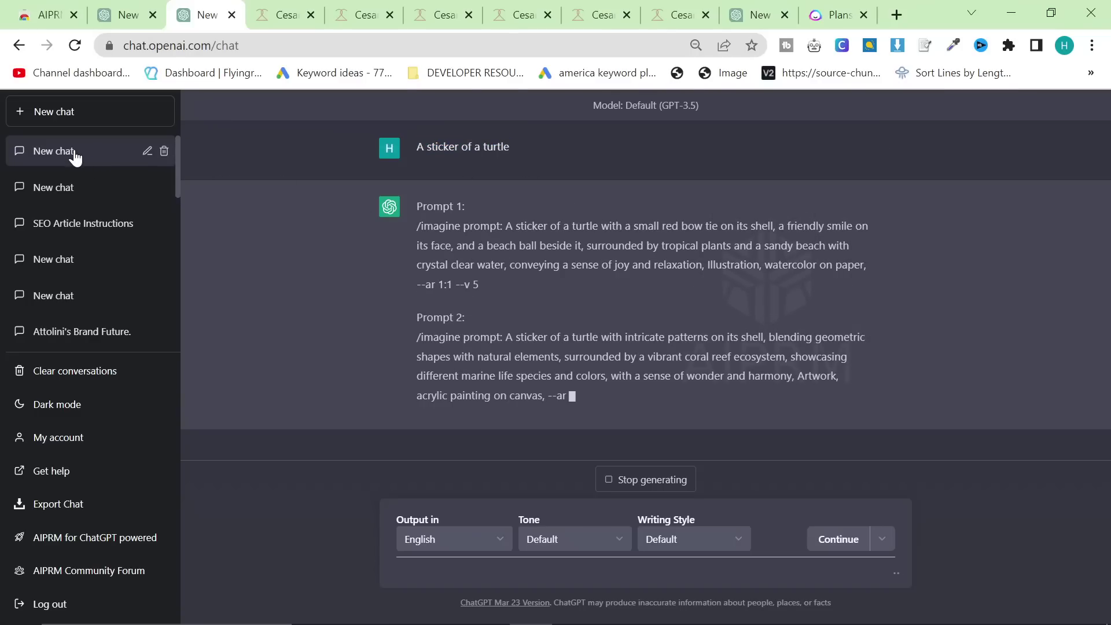
{"action": "left_click", "coordinate": [74, 222]}
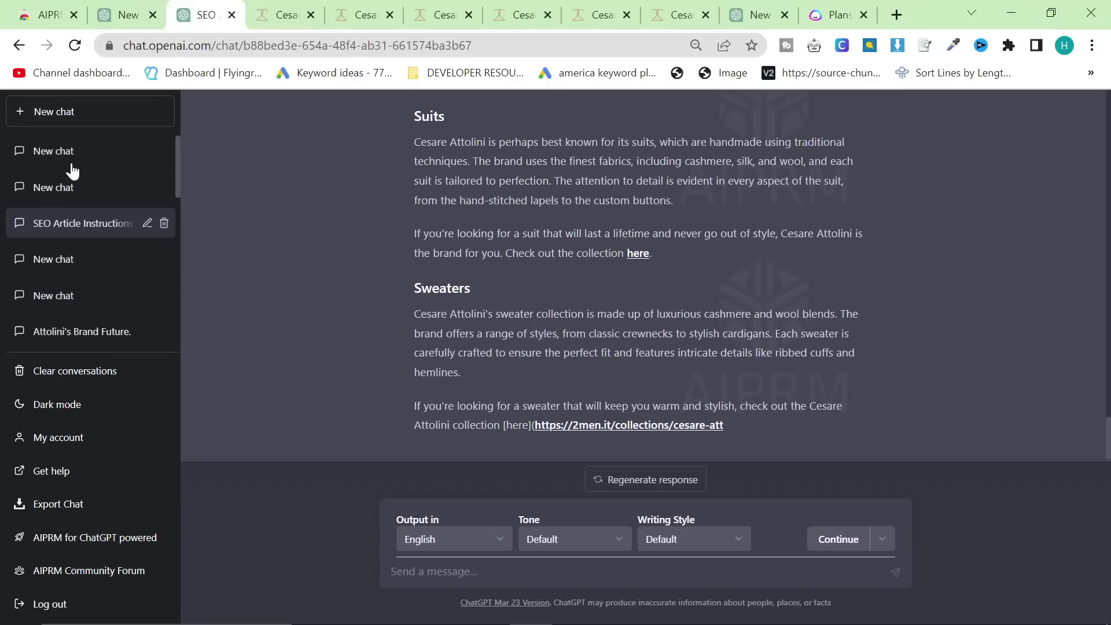
{"action": "left_click", "coordinate": [71, 161]}
- Examine the full Midjourney prompt's guidelines, structure and example prompts, and leave it for a new chat
{"action": "left_click_drag", "start_coordinate": [407, 147], "coordinate": [702, 462]}
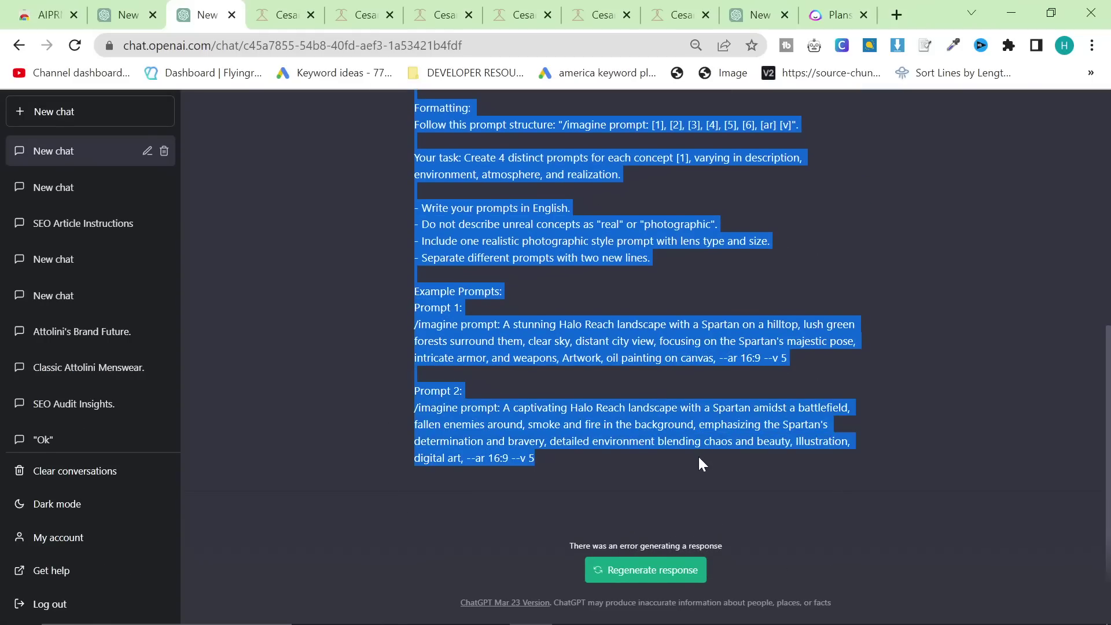
{"action": "scroll", "coordinate": [697, 460], "scroll_direction": "up", "scroll_amount": 7}
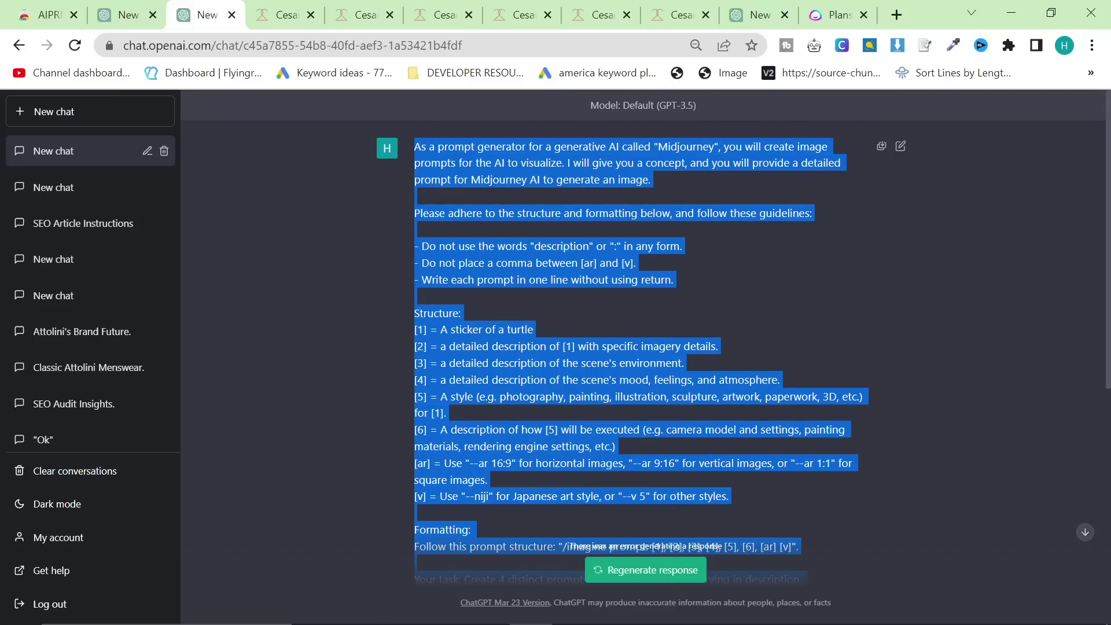
{"action": "scroll", "coordinate": [787, 289], "scroll_direction": "down", "scroll_amount": 7}
{"action": "left_click", "coordinate": [683, 346]}
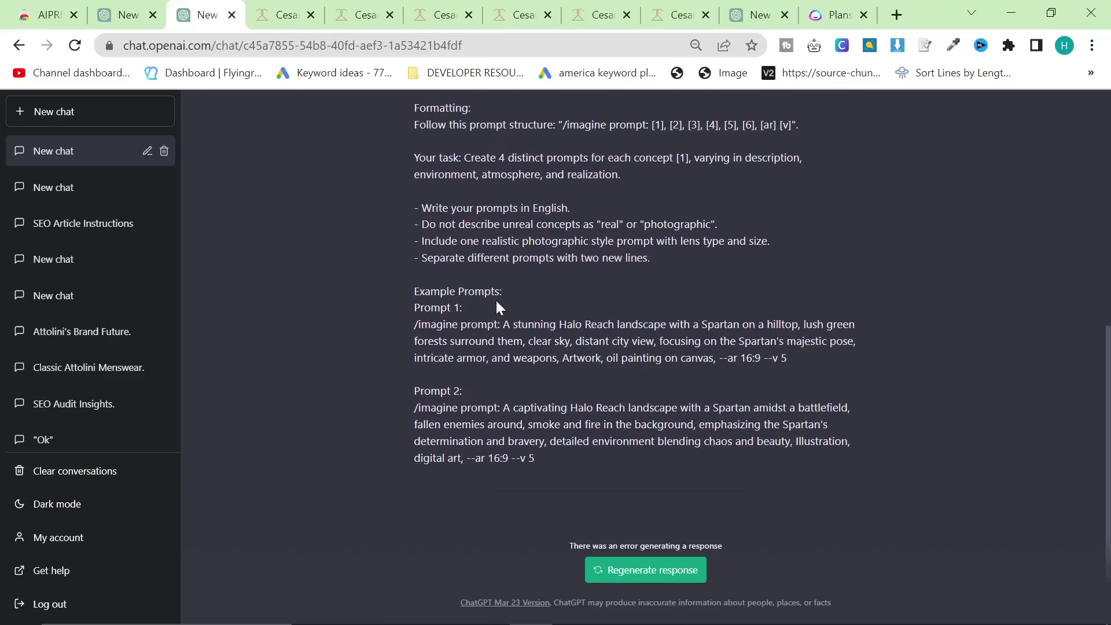
{"action": "scroll", "coordinate": [497, 302], "scroll_direction": "up", "scroll_amount": 5}
{"action": "scroll", "coordinate": [645, 342], "scroll_direction": "up", "scroll_amount": 3}
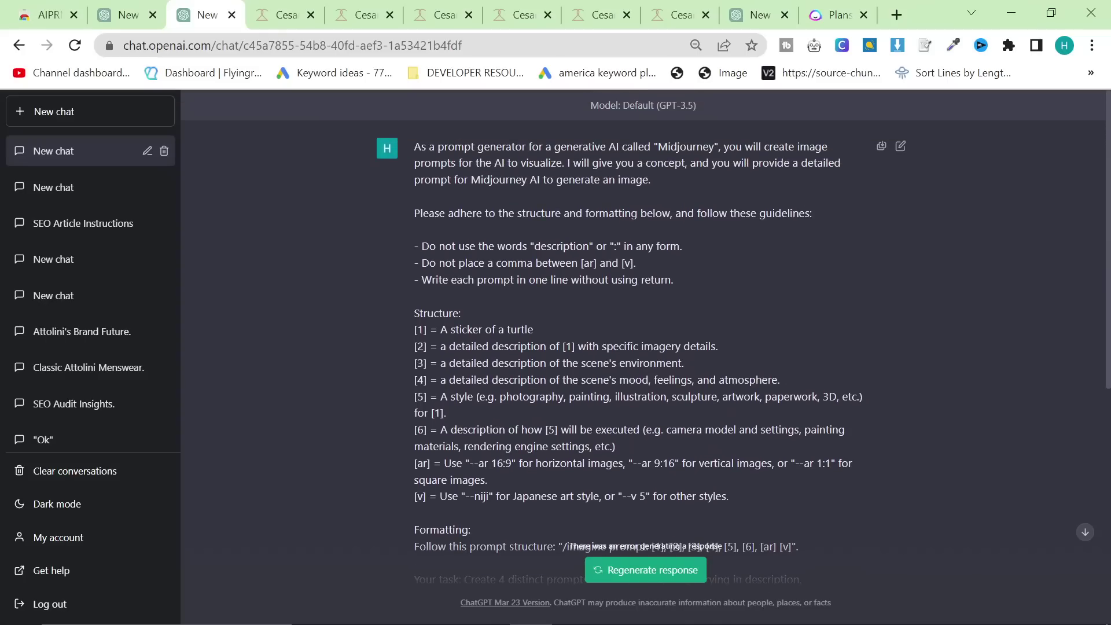
{"action": "left_click_drag", "start_coordinate": [455, 147], "coordinate": [678, 277]}
{"action": "left_click", "coordinate": [677, 271]}
{"action": "left_click", "coordinate": [121, 113]}
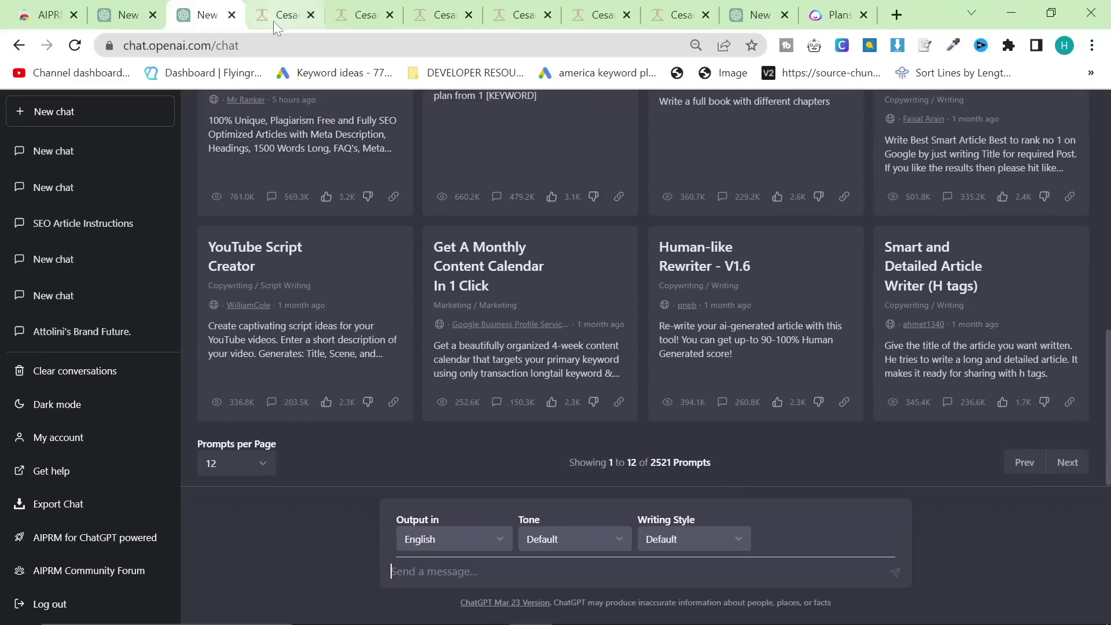
- Return to the GPT-4 article conversation, check the text written so far and stop the generation
{"action": "left_click", "coordinate": [131, 12]}
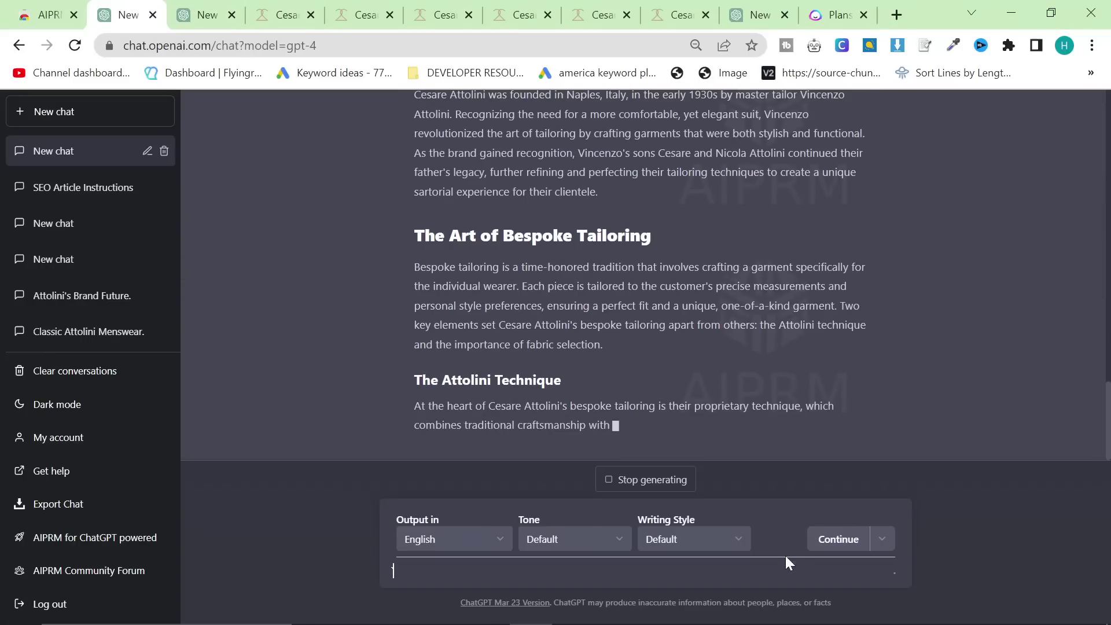
{"action": "scroll", "coordinate": [680, 451], "scroll_direction": "up", "scroll_amount": 5}
{"action": "scroll", "coordinate": [592, 415], "scroll_direction": "down", "scroll_amount": 8}
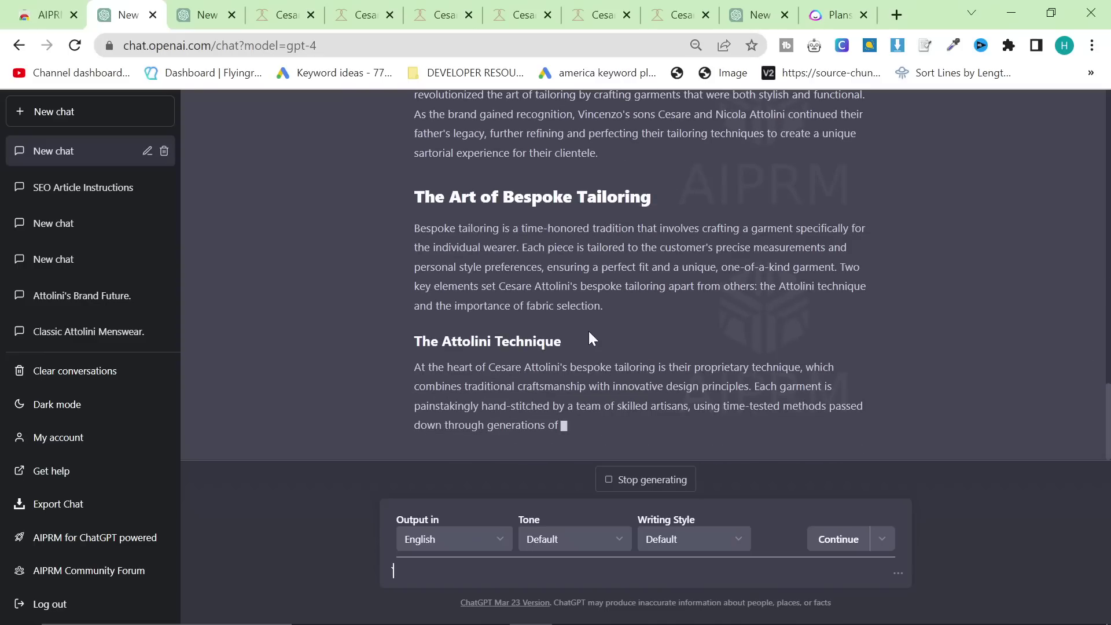
{"action": "left_click", "coordinate": [597, 489]}
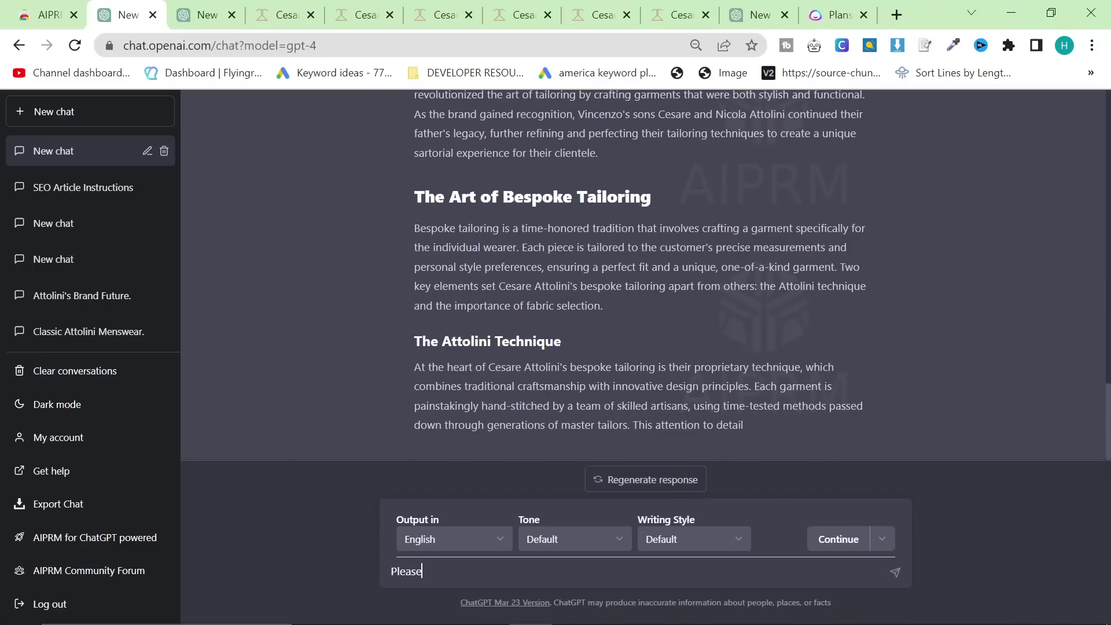
- Write the follow-up message "Please don't forget to include my internal links" without sending it
{"action": "type", "text": "Please don't fr"}
{"action": "key", "text": "BackSpace"}
{"action": "type", "text": "orget to include my internal links"}
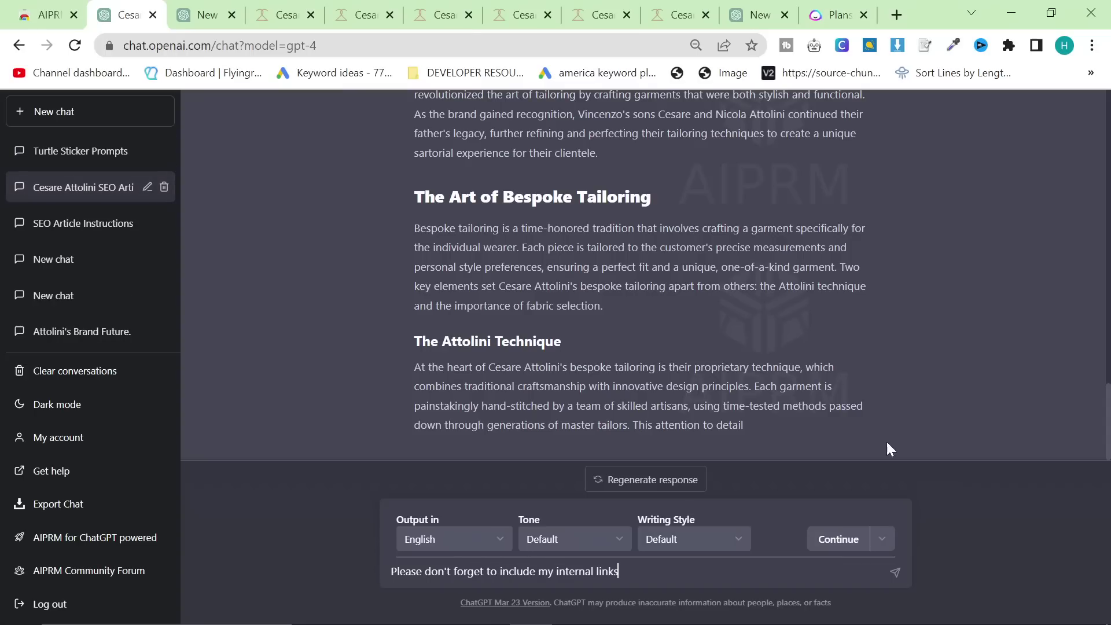
- Copy the Markdown anchor-text instruction and its six 2men.it collection links from the original prompt
{"action": "scroll", "coordinate": [650, 371], "scroll_direction": "up", "scroll_amount": 20}
{"action": "scroll", "coordinate": [636, 417], "scroll_direction": "down", "scroll_amount": 4}
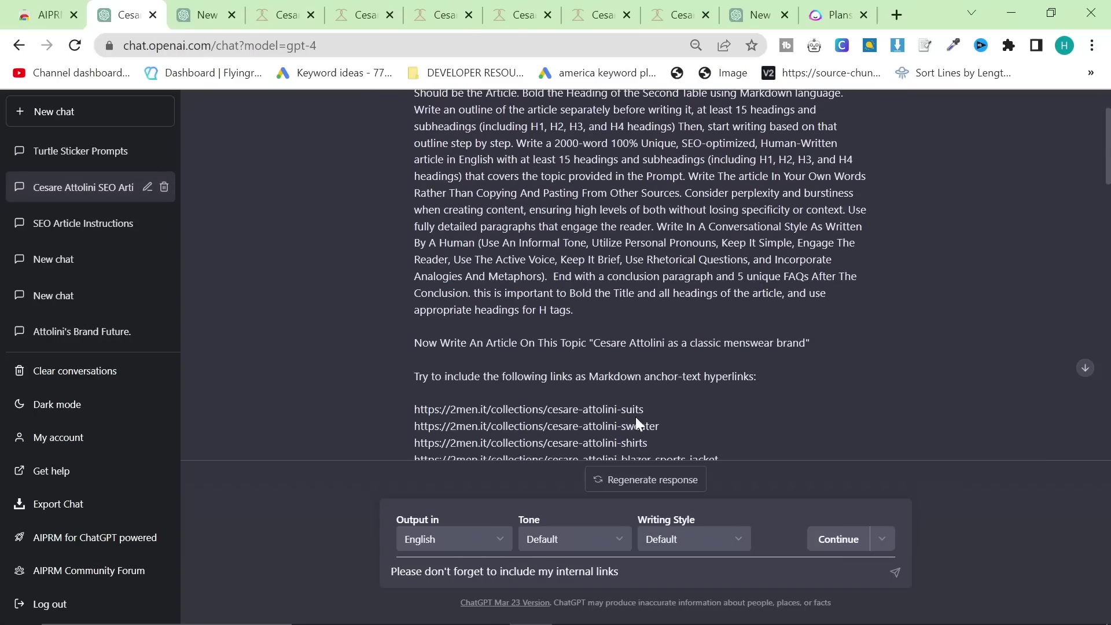
{"action": "left_click_drag", "start_coordinate": [622, 320], "coordinate": [408, 235]}
{"action": "left_click", "coordinate": [632, 328]}
{"action": "left_click_drag", "start_coordinate": [632, 328], "coordinate": [418, 203]}
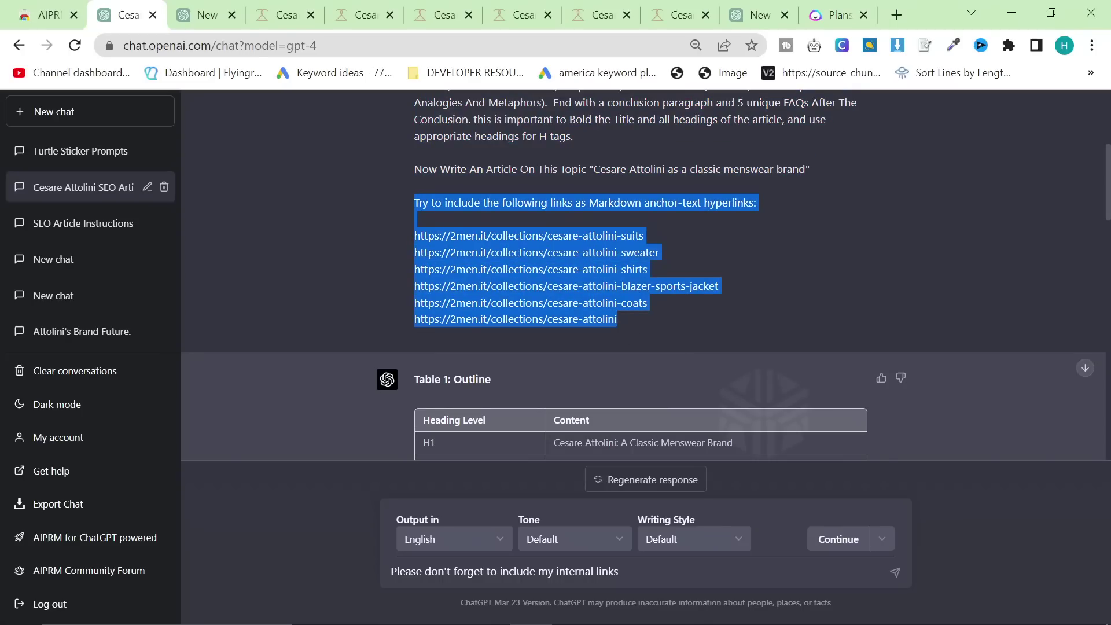
- Append the copied link instruction and collection addresses to the follow-up message and send it
{"action": "scroll", "coordinate": [661, 587], "scroll_direction": "down", "scroll_amount": 15}
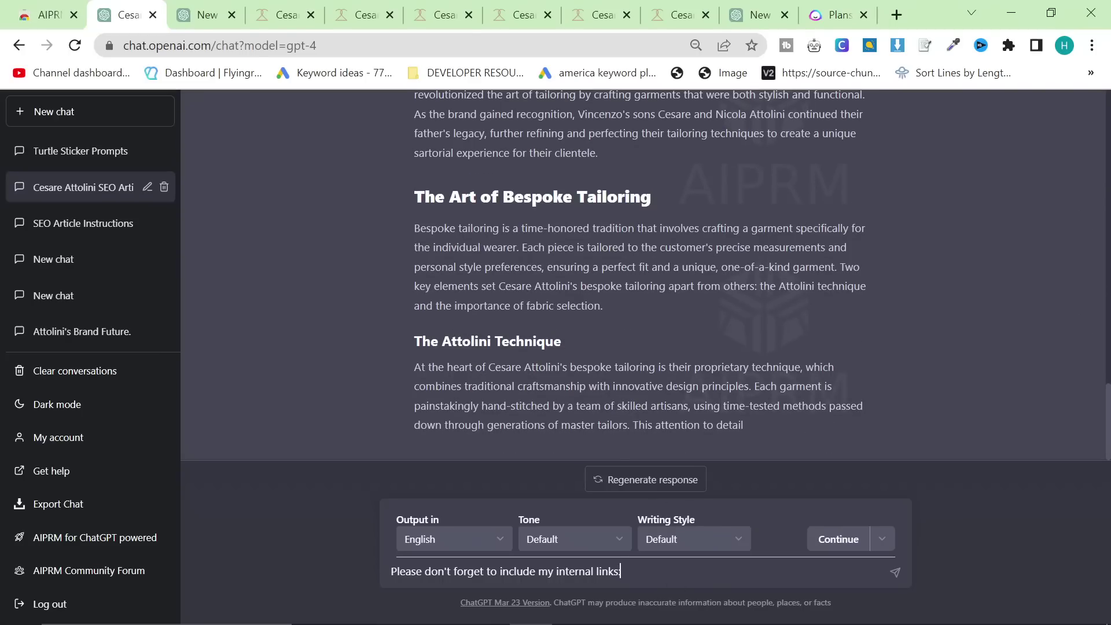
{"action": "type", "text": "Try to include the following links as Markdown anchor-text hyperlinks:  https://2men.it/collections/cesare-attolini-suits https://2men.it/collections/cesare-attolini-sweater https://2men.it/collections/cesare-attolini-shirts https://2men.it/collections/cesare-attolini-blazer-sports-jacket https://2men.it/collections/cesare-attolini-coats https://2men.it/collections/cesare-attolini"}
{"action": "key", "text": "Return"}
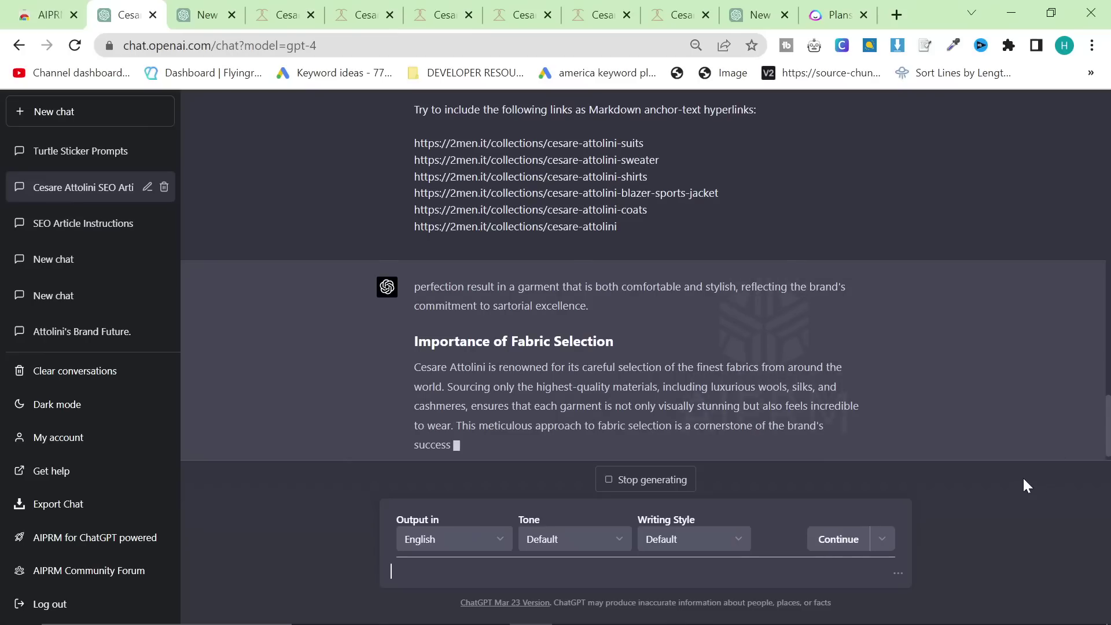
{"action": "left_click_drag", "start_coordinate": [400, 570], "coordinate": [284, 555]}
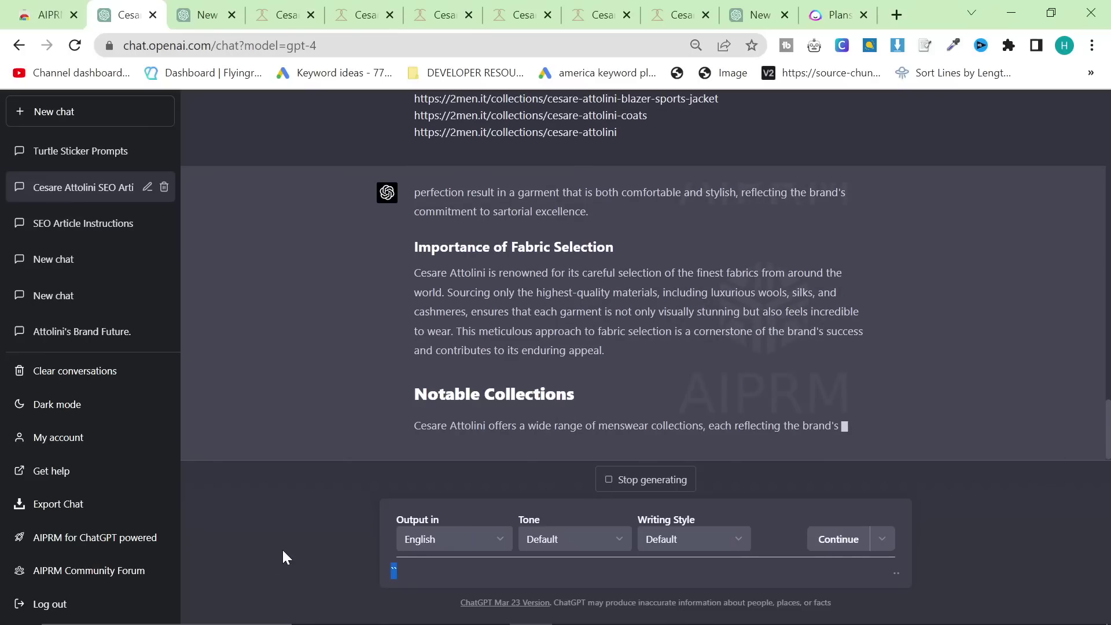
{"action": "key", "text": "BackSpace"}
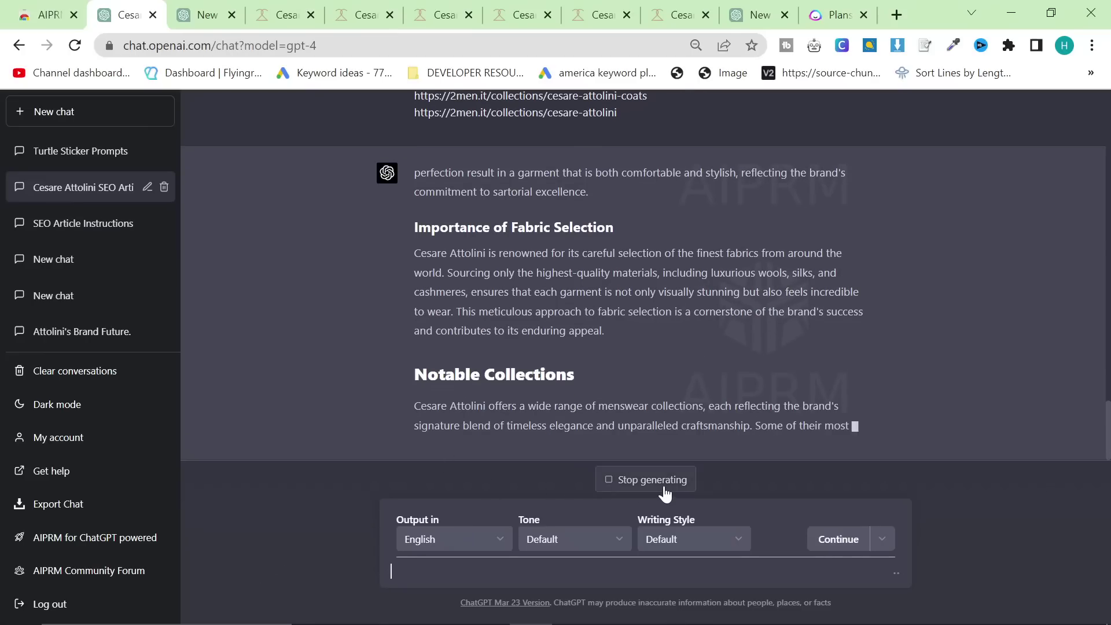
- Stop the article generation and send the message "WHY ARE YOU NOT INCLUDING MY INTERNAL LINKS?"
{"action": "left_click", "coordinate": [664, 492]}
{"action": "type", "text": "WHY ARE YOU NOT INCLIUD"}
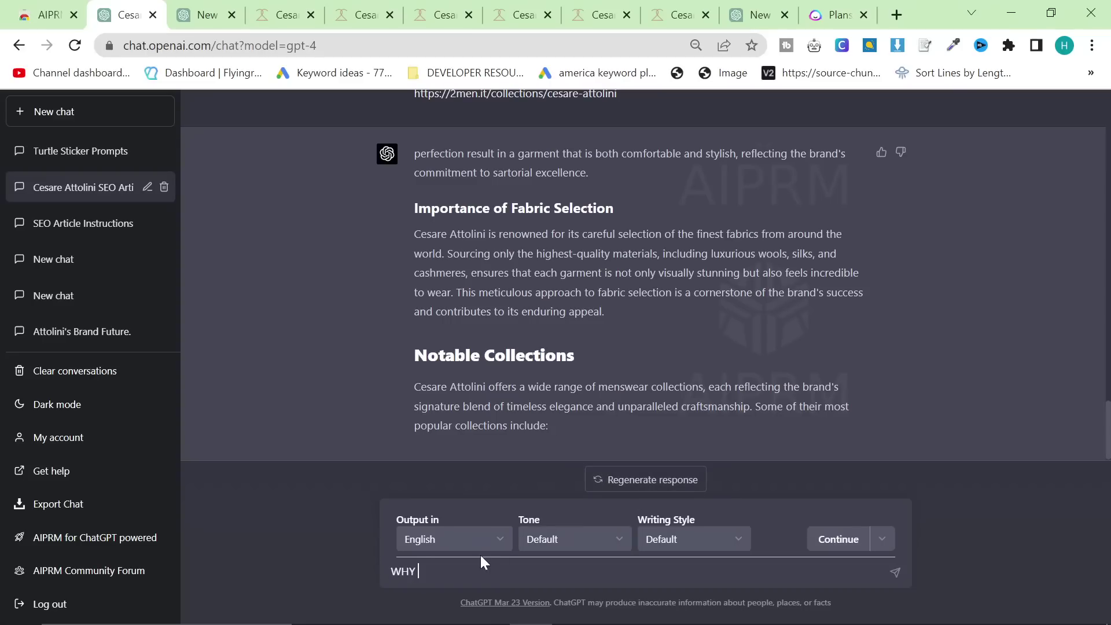
{"action": "key", "text": "BackSpace"}
{"action": "key", "text": "BackSpace"}
{"action": "key", "text": "BackSpace"}
{"action": "type", "text": "UDING MY INTERNAL LINKS"}
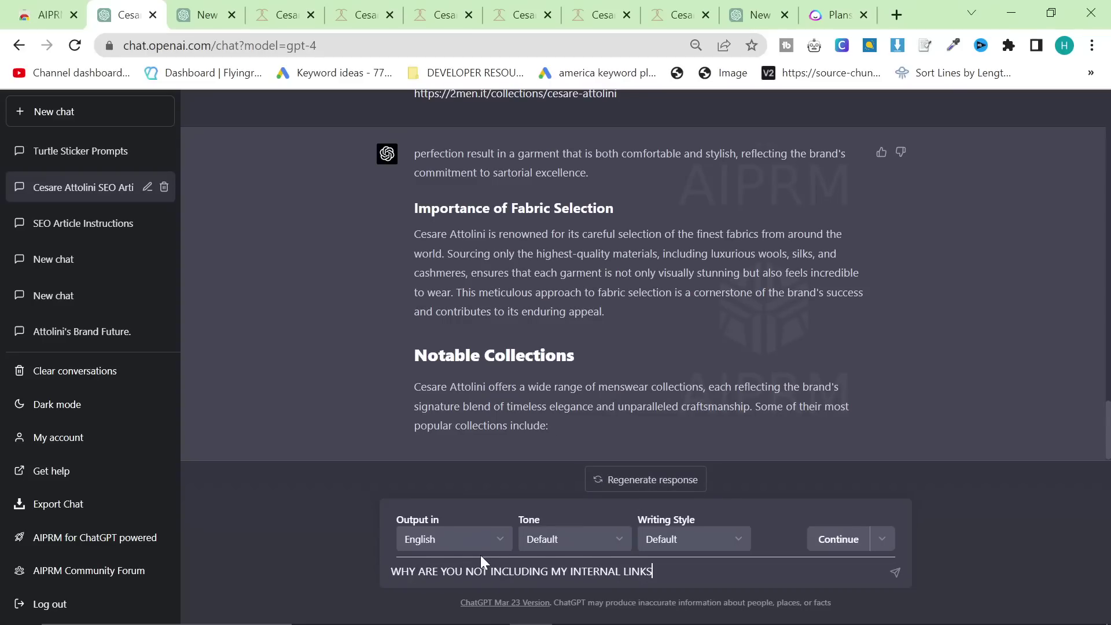
{"action": "type", "text": "?"}
{"action": "key", "text": "Return"}
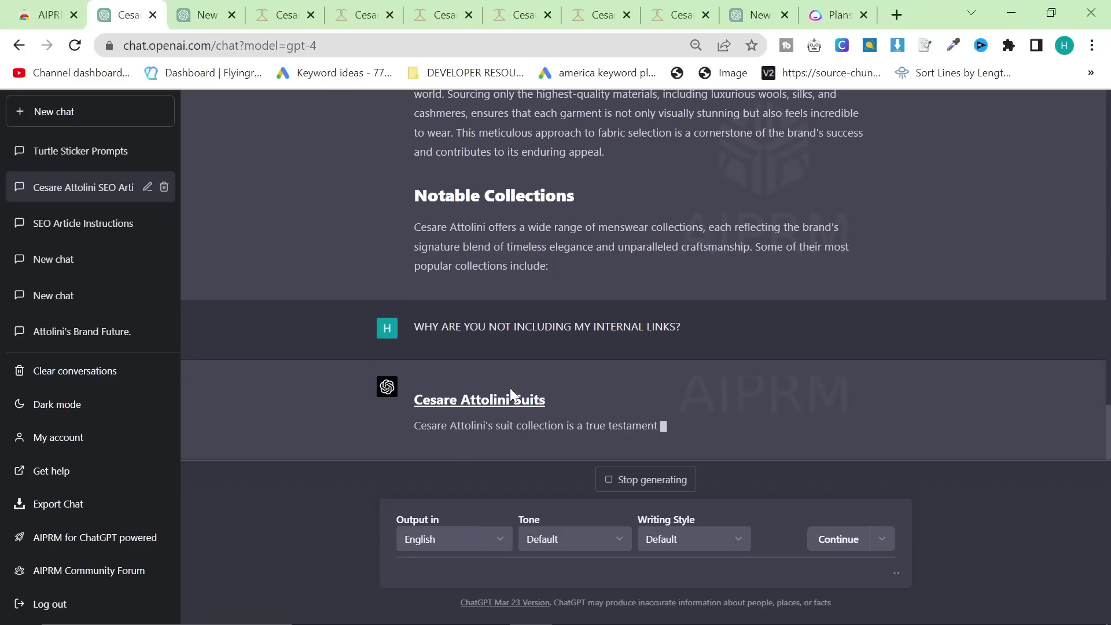
- Open the Cesare Attolini Suits link to check its target, then return to the conversation and review the article text
{"action": "left_click", "coordinate": [505, 398]}
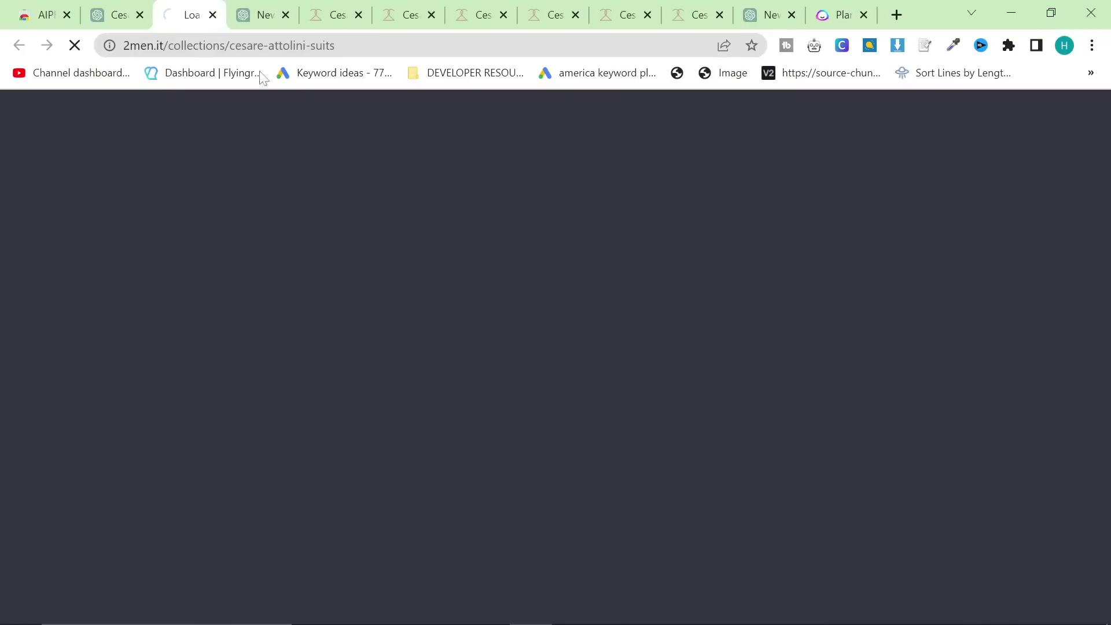
{"action": "key", "text": "ctrl+shift+Tab"}
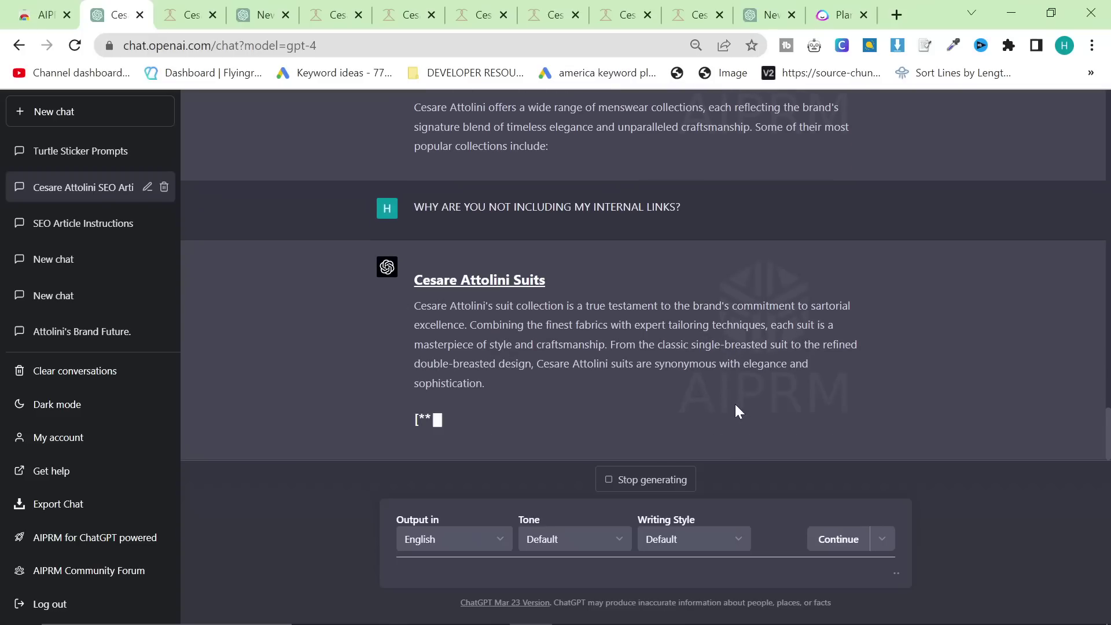
{"action": "scroll", "coordinate": [531, 408], "scroll_direction": "up", "scroll_amount": 15}
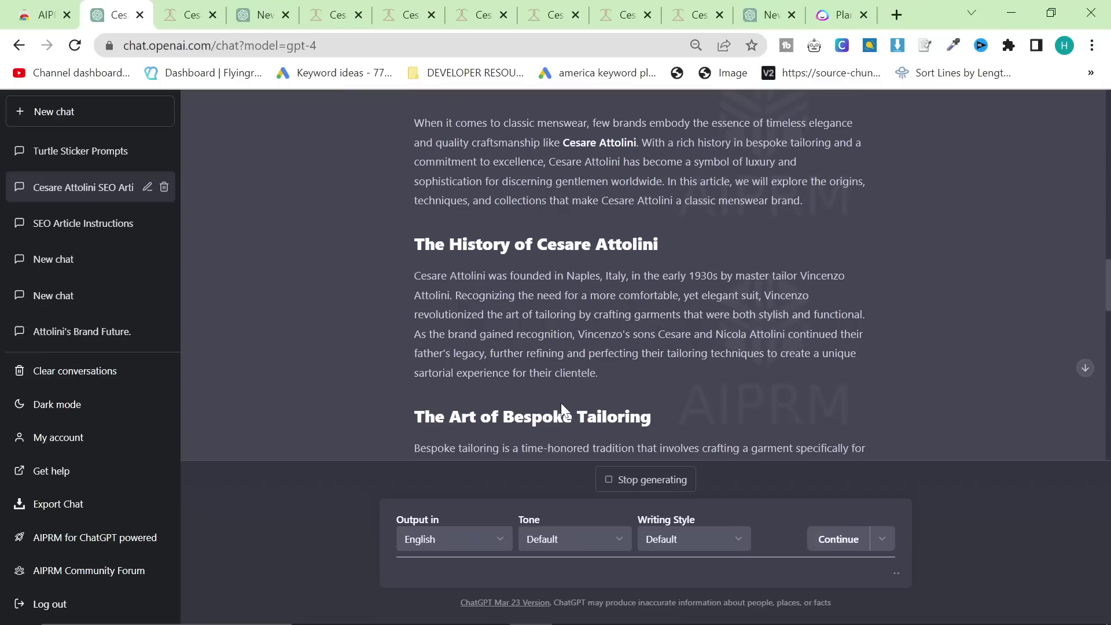
{"action": "scroll", "coordinate": [654, 440], "scroll_direction": "down", "scroll_amount": 15}
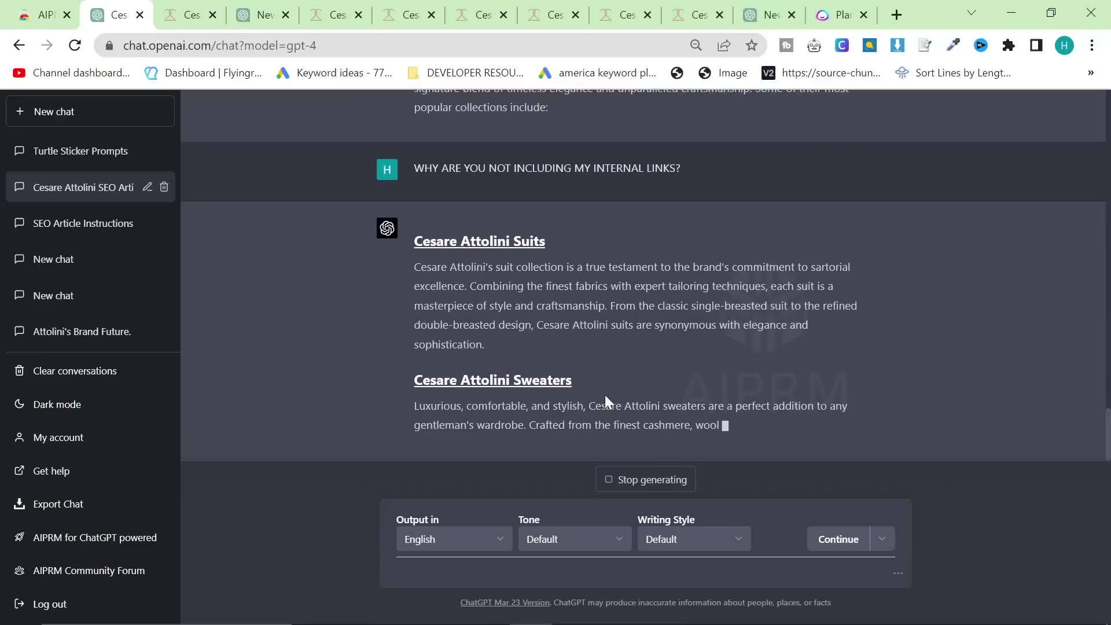
{"action": "scroll", "coordinate": [573, 382], "scroll_direction": "up", "scroll_amount": 20}
{"action": "scroll", "coordinate": [492, 322], "scroll_direction": "down", "scroll_amount": 5}
{"action": "scroll", "coordinate": [478, 336], "scroll_direction": "down", "scroll_amount": 5}
- In the other ChatGPT conversation tab, run the Midjourney Prompt Generator with the keyword "a turtle"
{"action": "key", "text": "ctrl+Tab"}
{"action": "key", "text": "ctrl+Tab"}
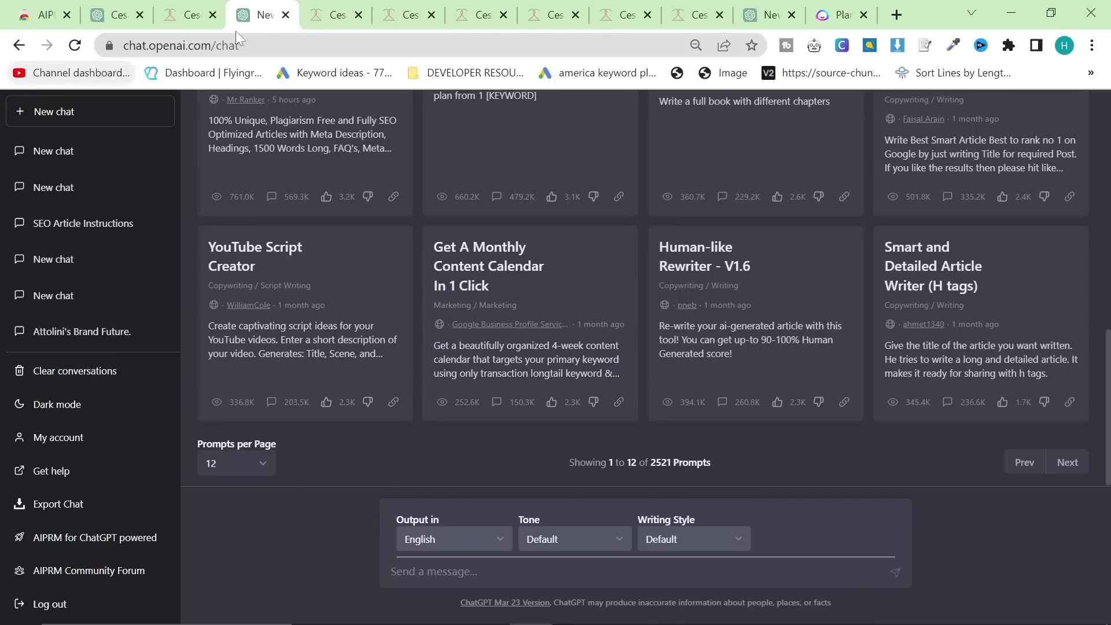
{"action": "scroll", "coordinate": [412, 281], "scroll_direction": "up", "scroll_amount": 8}
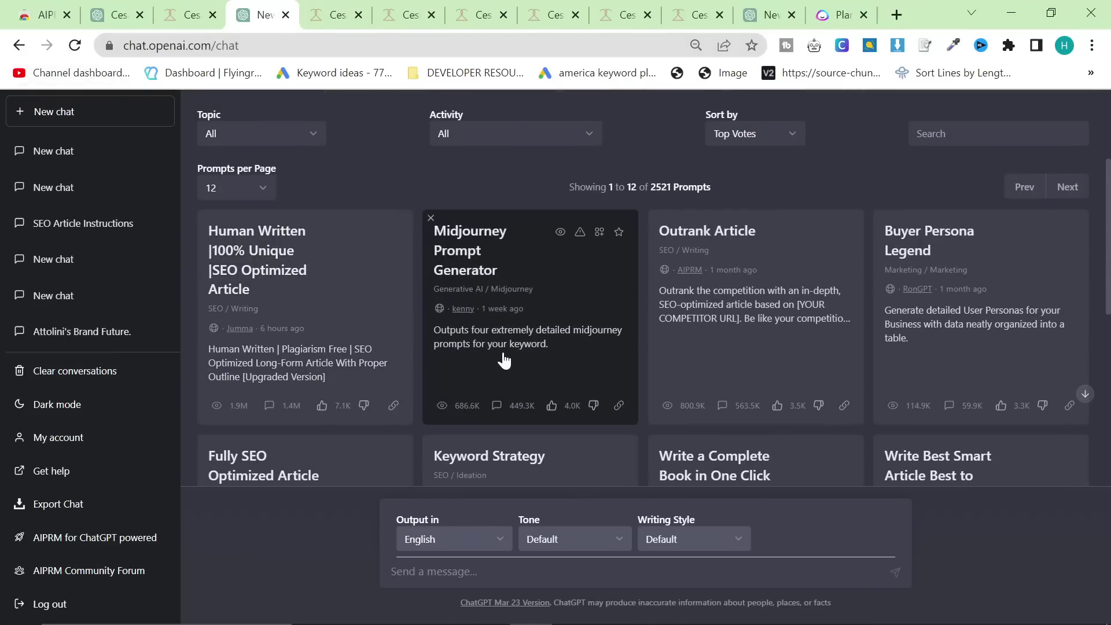
{"action": "left_click", "coordinate": [525, 320]}
{"action": "type", "text": "a turtle"}
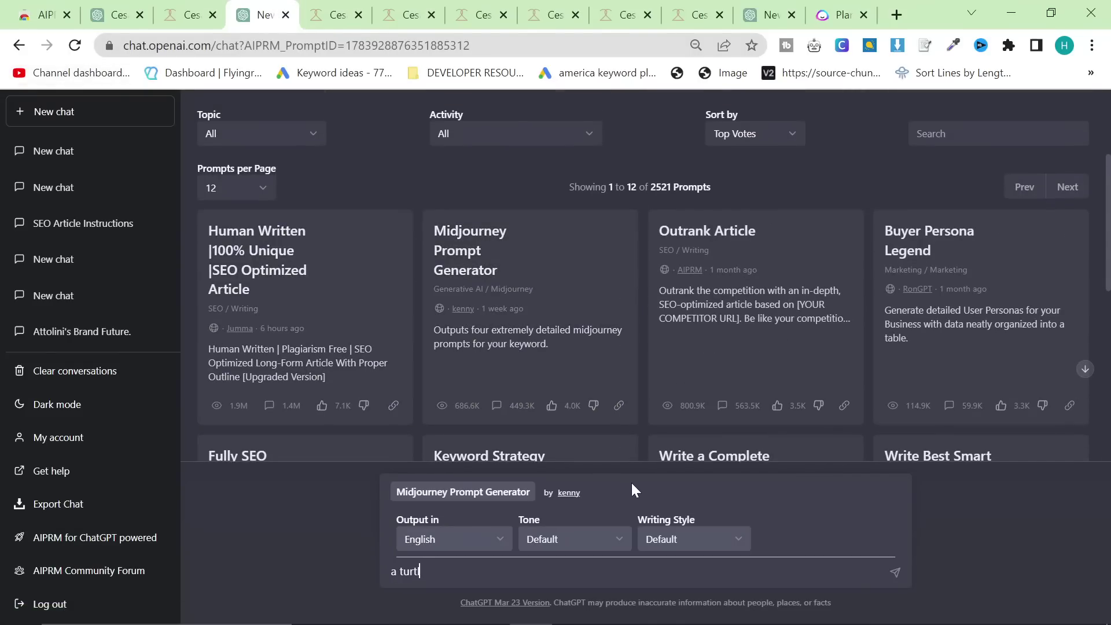
{"action": "key", "text": "Return"}
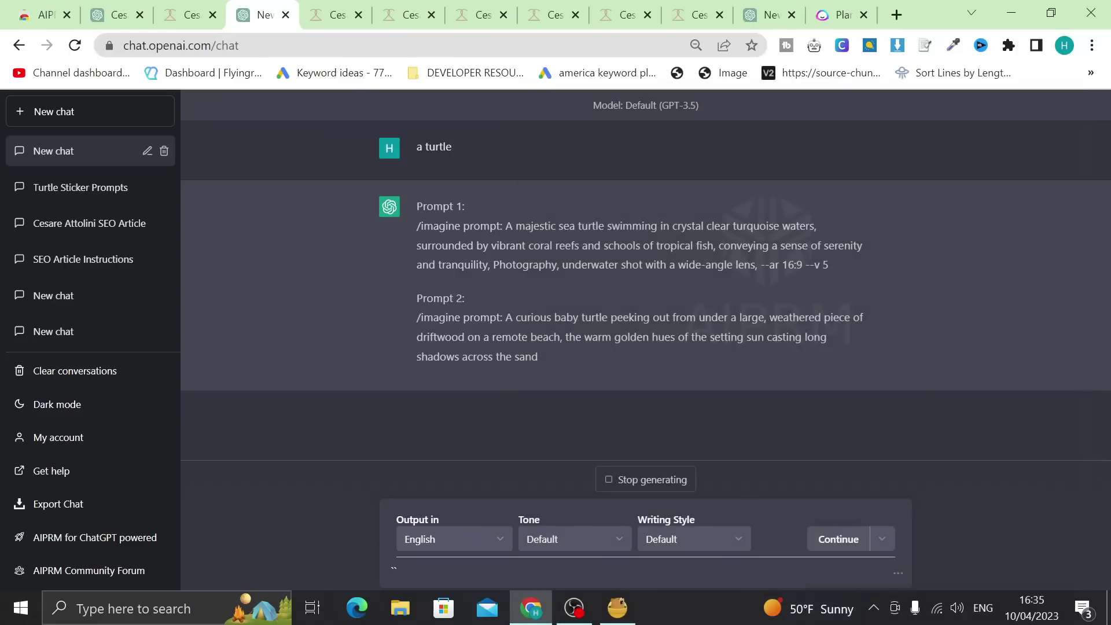
- Copy the first generated prompt about the majestic sea turtle and switch to the Midjourney Bot chat in Discord
{"action": "left_click_drag", "start_coordinate": [842, 261], "coordinate": [412, 204]}
{"action": "key", "text": "ctrl+c"}
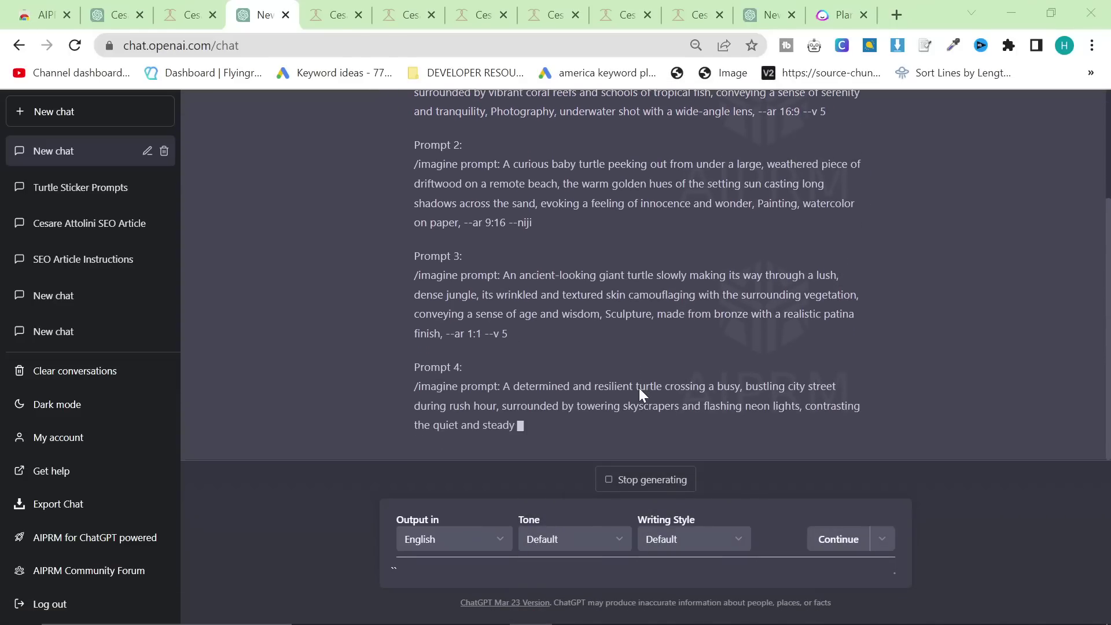
{"action": "key", "text": "super"}
{"action": "type", "text": "disc"}
{"action": "left_click", "coordinate": [91, 157]}
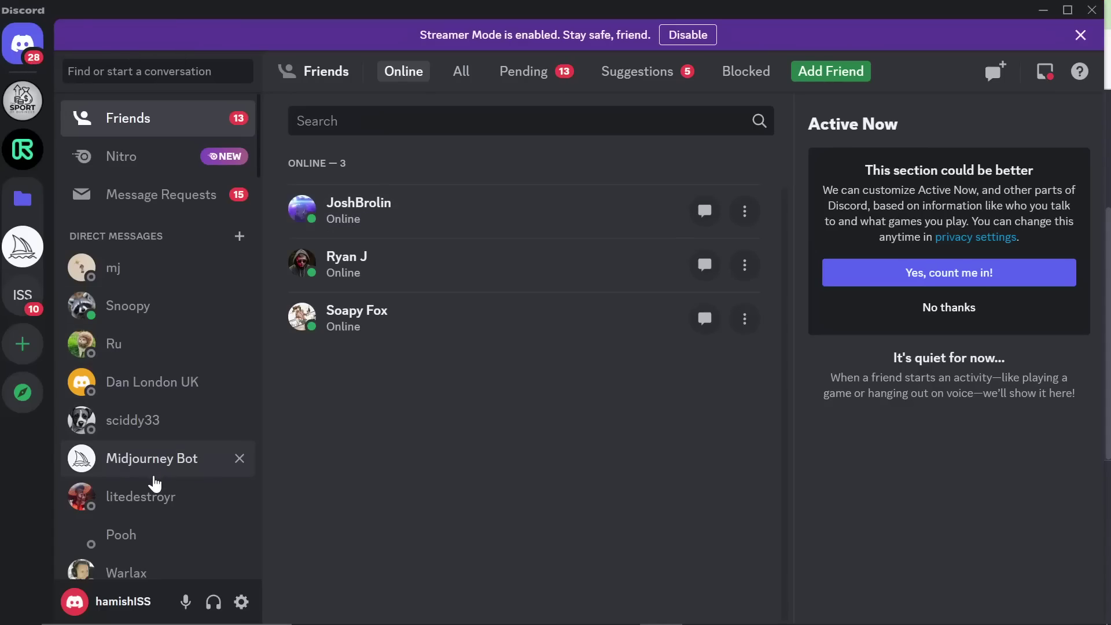
{"action": "left_click", "coordinate": [152, 459]}
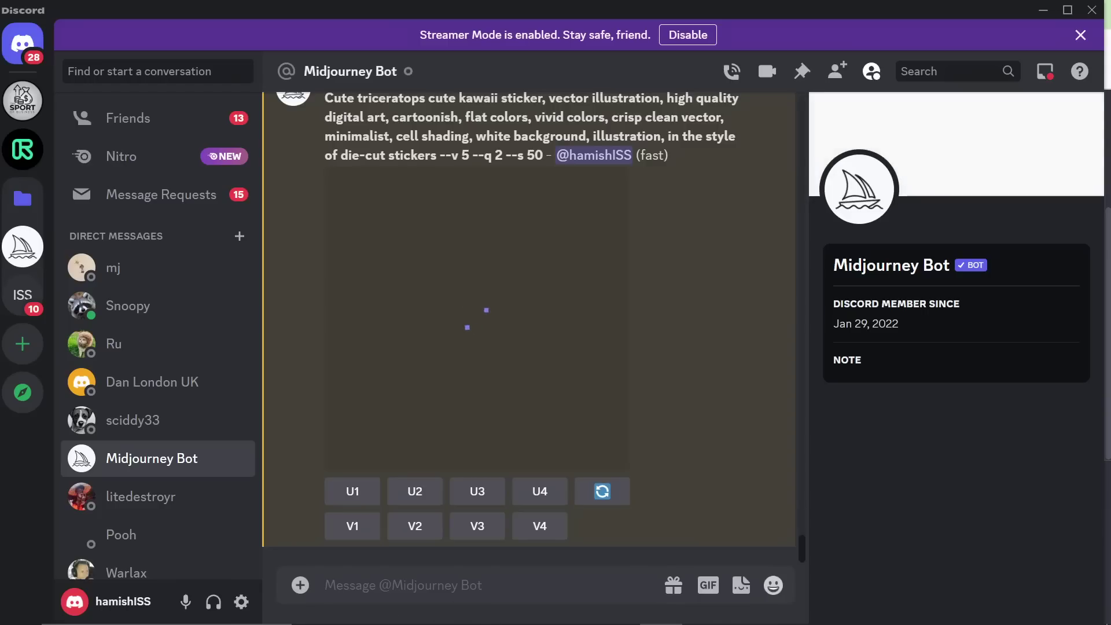
- Submit the copied sea turtle prompt to the Midjourney Bot with the /imagine command
{"action": "type", "text": "/imagi"}
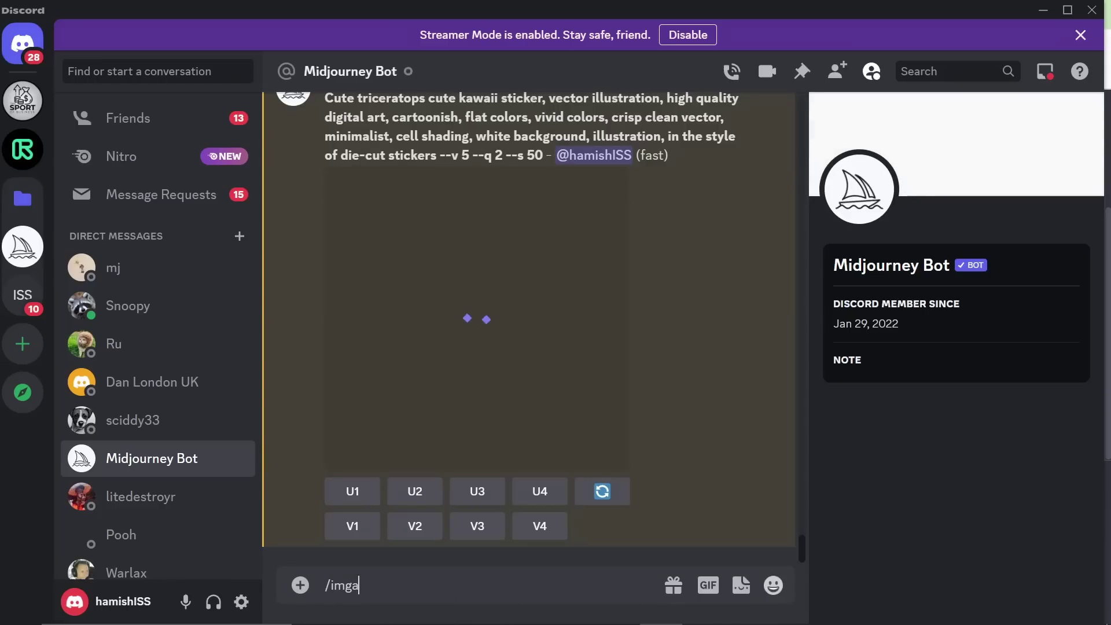
{"action": "key", "text": "Tab"}
{"action": "key", "text": "ctrl+v"}
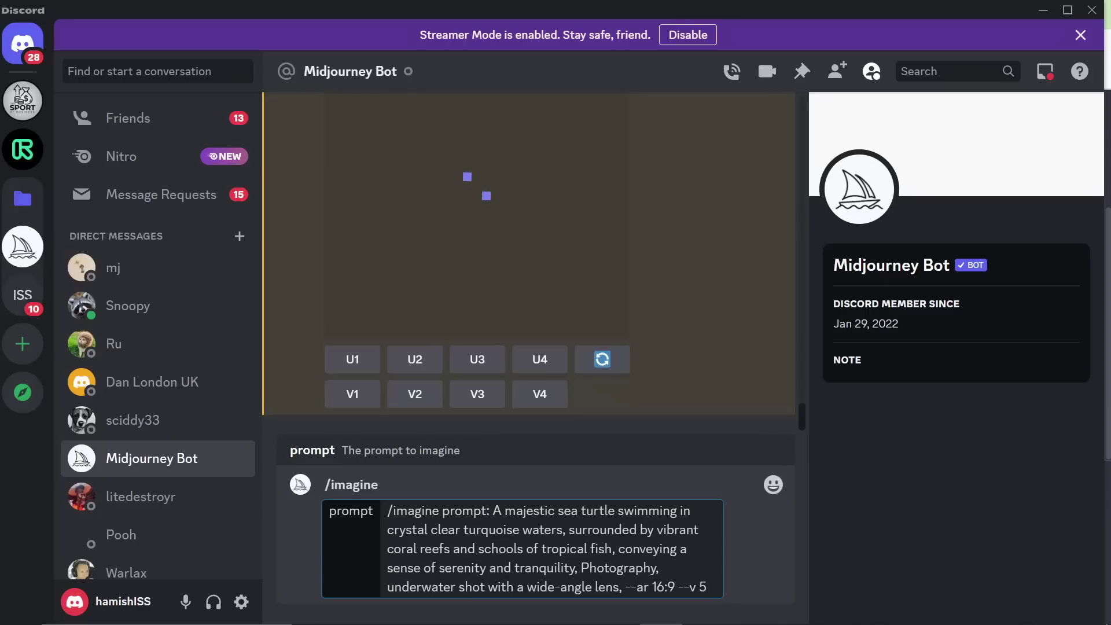
{"action": "key", "text": "Return"}
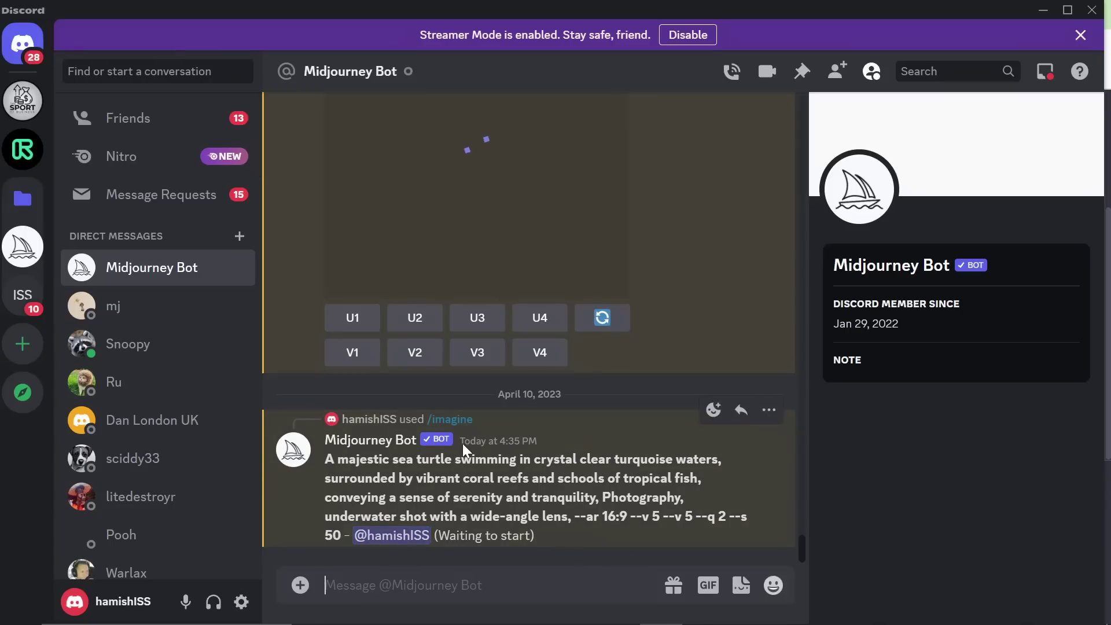
- Return to ChatGPT in Chrome and copy the text of Prompt 4 about the turtle crossing a busy city street
{"action": "left_click", "coordinate": [581, 584]}
{"action": "left_click", "coordinate": [533, 613]}
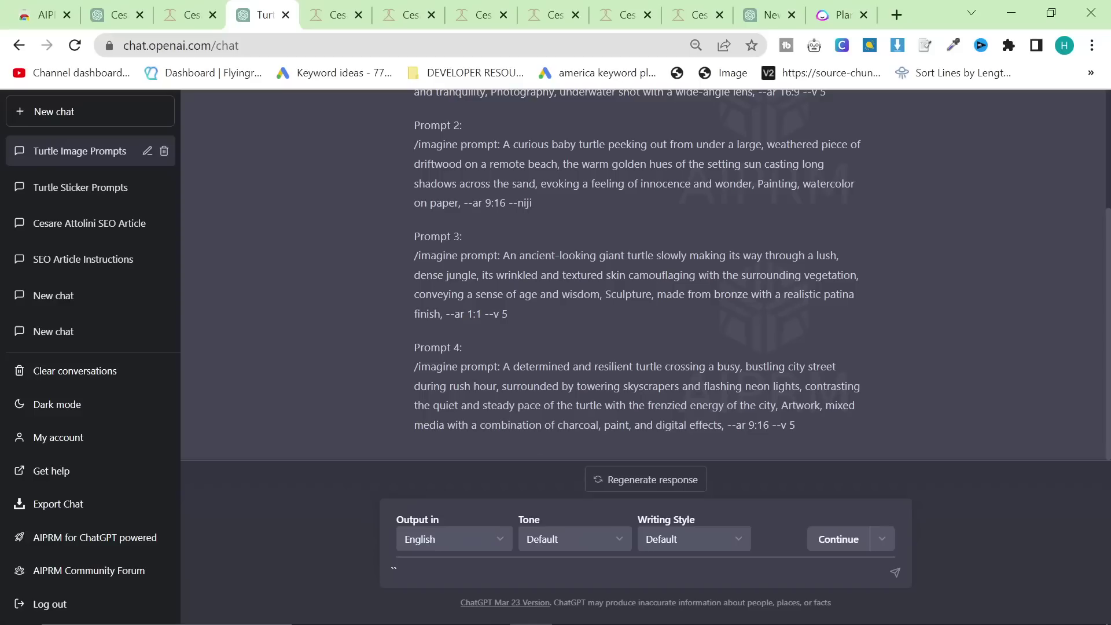
{"action": "triple_click", "coordinate": [515, 405]}
{"action": "key", "text": "ctrl+c"}
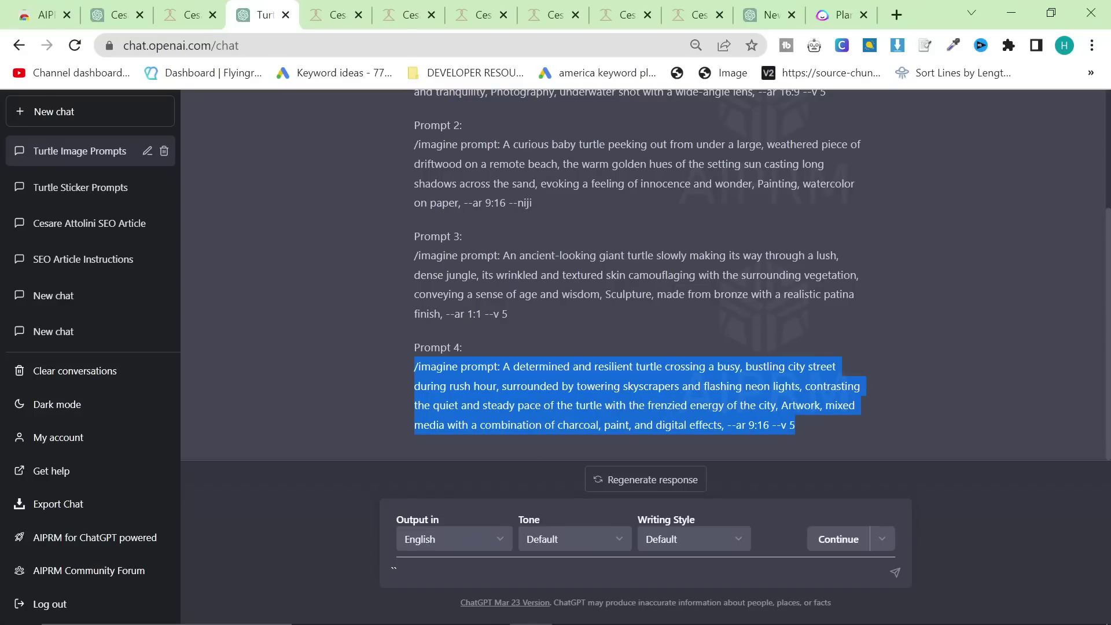
- Switch to Discord and examine the grid of generated sea turtle images at enlarged size
{"action": "key", "text": "alt+Tab"}
{"action": "key", "text": "alt+Tab"}
{"action": "key", "text": "alt+Tab"}
{"action": "key", "text": "alt+Tab"}
{"action": "key", "text": "alt+Tab"}
{"action": "key", "text": "alt+Tab"}
{"action": "scroll", "coordinate": [478, 452], "scroll_direction": "up", "scroll_amount": 1}
{"action": "scroll", "coordinate": [477, 451], "scroll_direction": "down", "scroll_amount": 1}
{"action": "key", "text": "alt+Tab"}
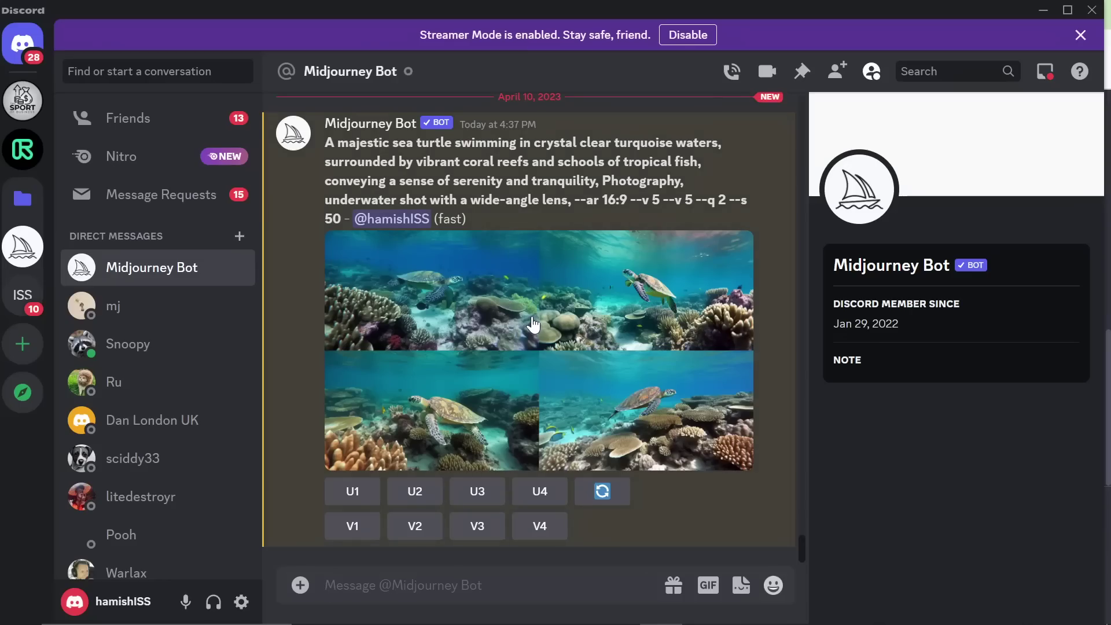
{"action": "scroll", "coordinate": [515, 326], "scroll_direction": "up", "scroll_amount": 2}
{"action": "scroll", "coordinate": [495, 326], "scroll_direction": "down", "scroll_amount": 2}
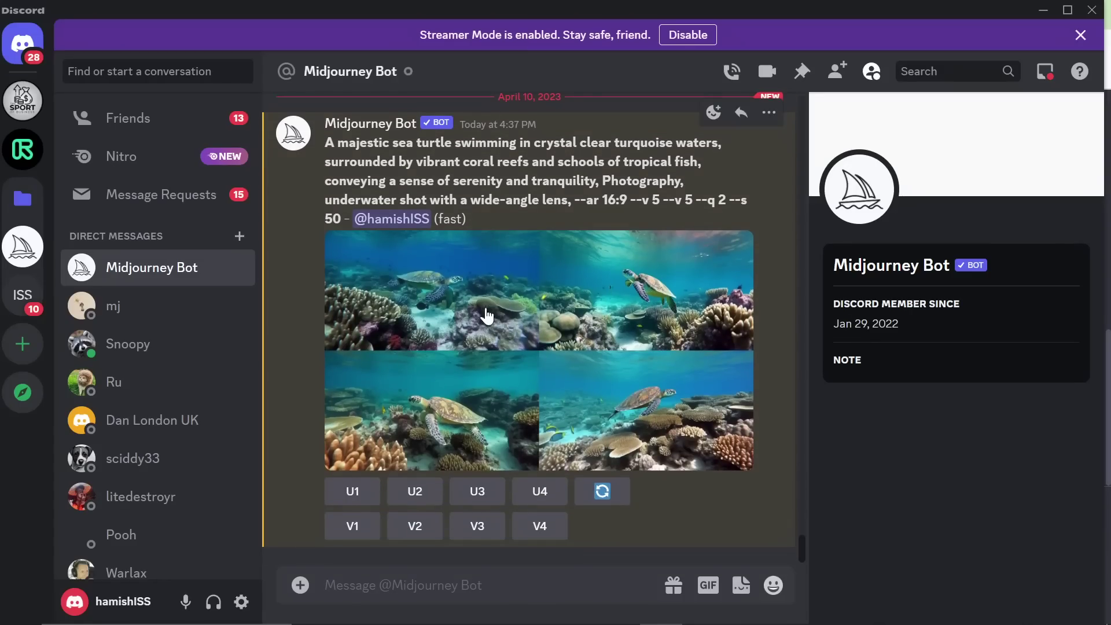
{"action": "left_click", "coordinate": [495, 326]}
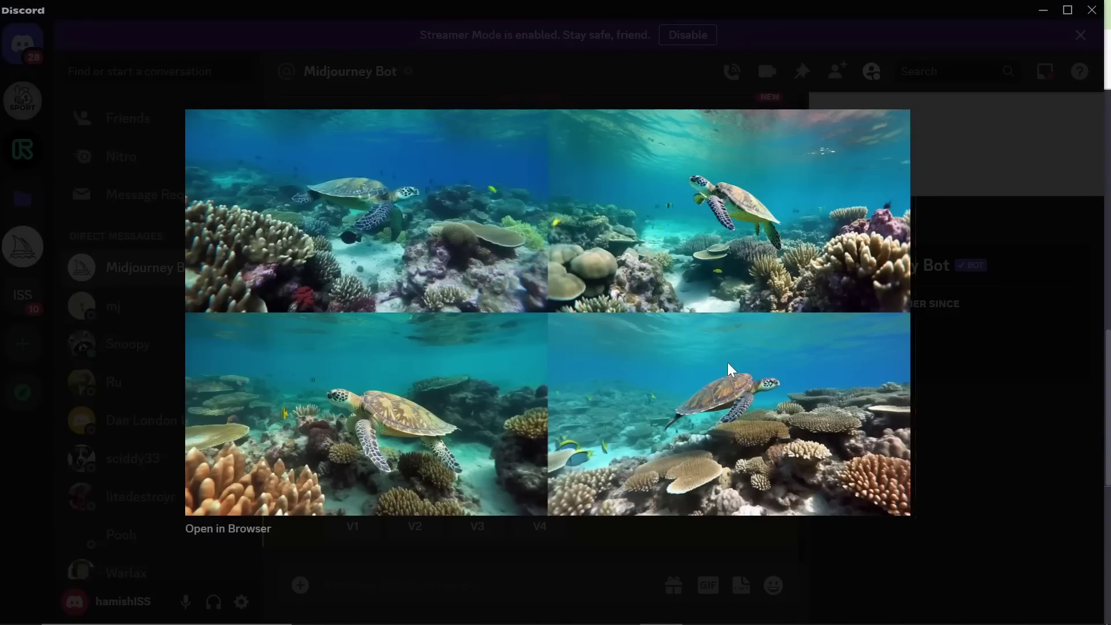
{"action": "left_click", "coordinate": [945, 419]}
- Submit the copied city street turtle prompt to the Midjourney Bot with the /imagine command
{"action": "type", "text": "/im"}
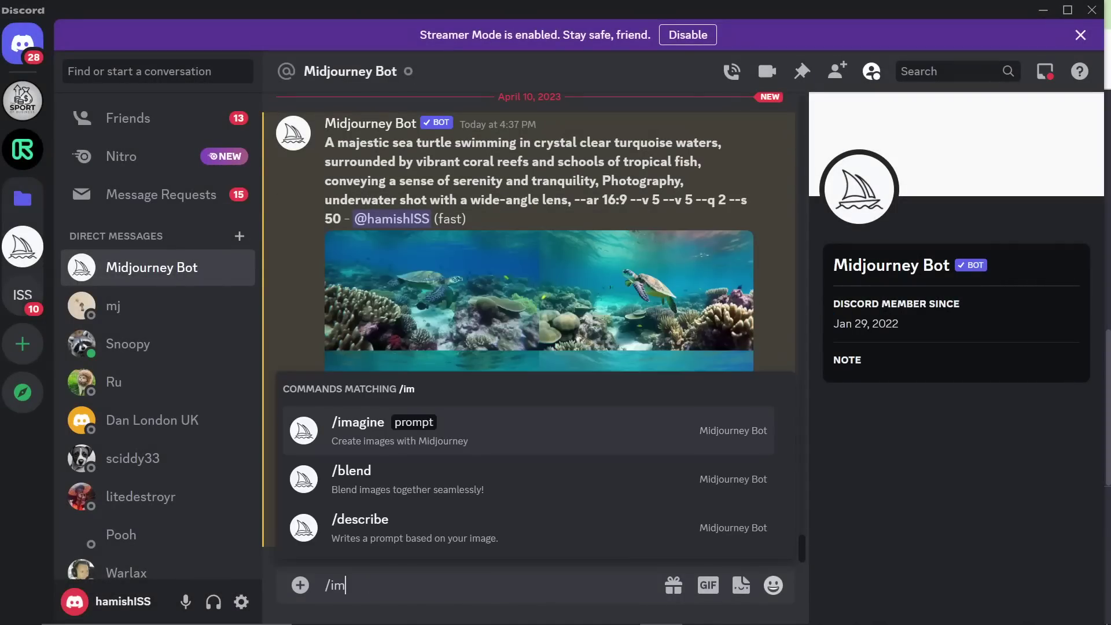
{"action": "key", "text": "Tab"}
{"action": "key", "text": "ctrl+v"}
{"action": "key", "text": "Return"}
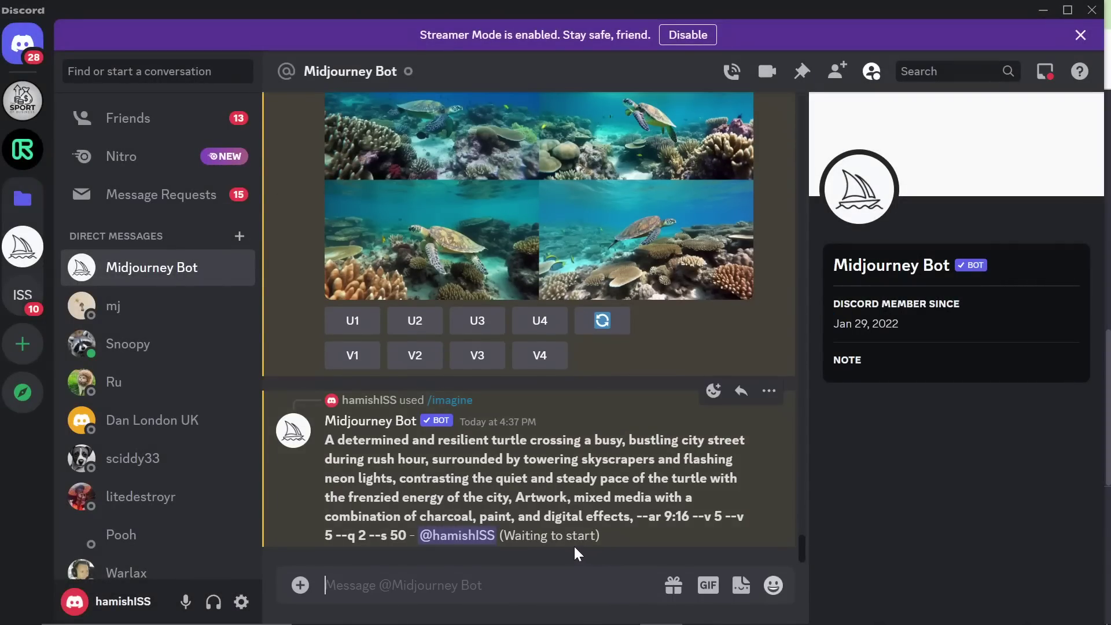
- Return to ChatGPT and open the Turtle Image Prompts conversation at its initial full prompt instructions
{"action": "left_click", "coordinate": [578, 621]}
{"action": "scroll", "coordinate": [314, 284], "scroll_direction": "up", "scroll_amount": 3}
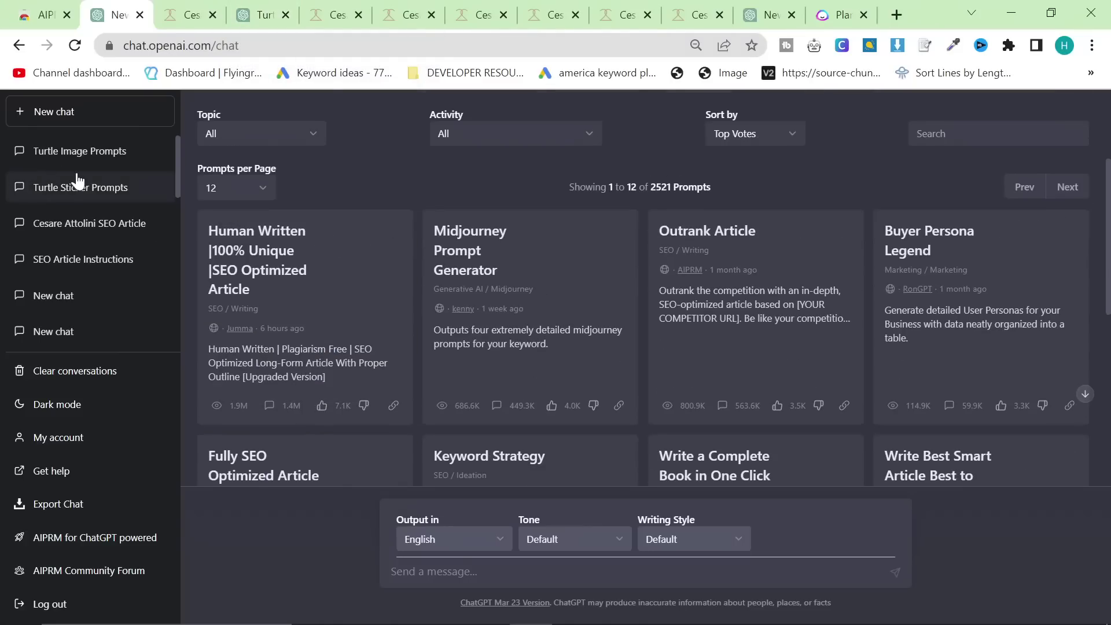
{"action": "left_click", "coordinate": [99, 150]}
{"action": "scroll", "coordinate": [542, 358], "scroll_direction": "up", "scroll_amount": 6}
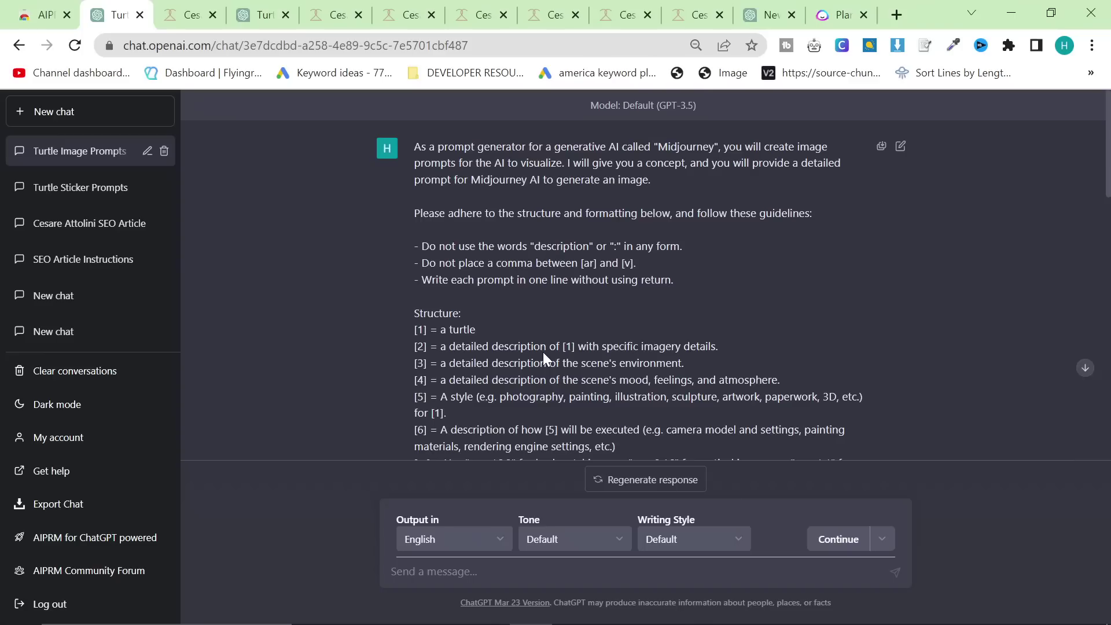
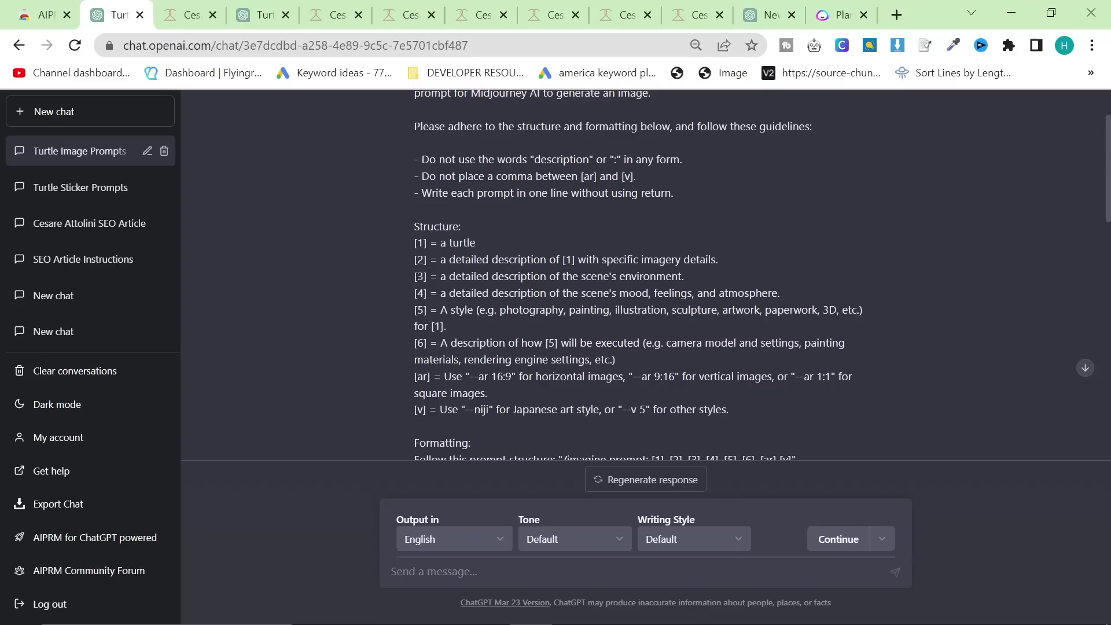
- Examine the Structure and Formatting sections of the Midjourney prompt instructions, highlighting the numbered placeholders and the [ar] and [v] options
{"action": "left_click_drag", "start_coordinate": [447, 326], "coordinate": [415, 310]}
{"action": "left_click", "coordinate": [571, 322]}
{"action": "left_click_drag", "start_coordinate": [477, 318], "coordinate": [389, 303]}
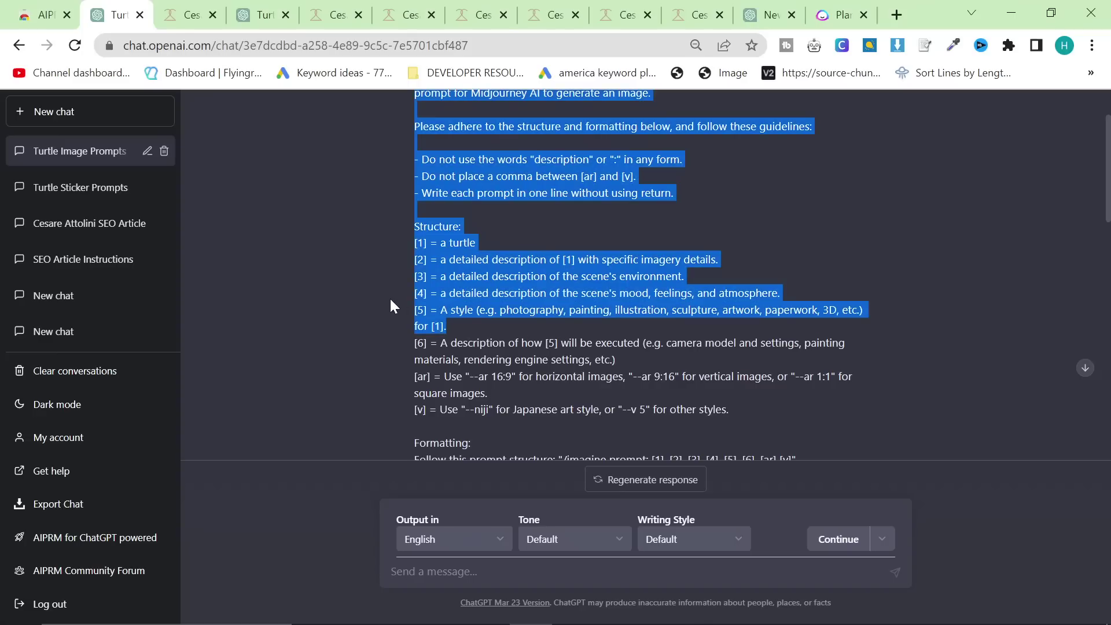
{"action": "left_click", "coordinate": [573, 328]}
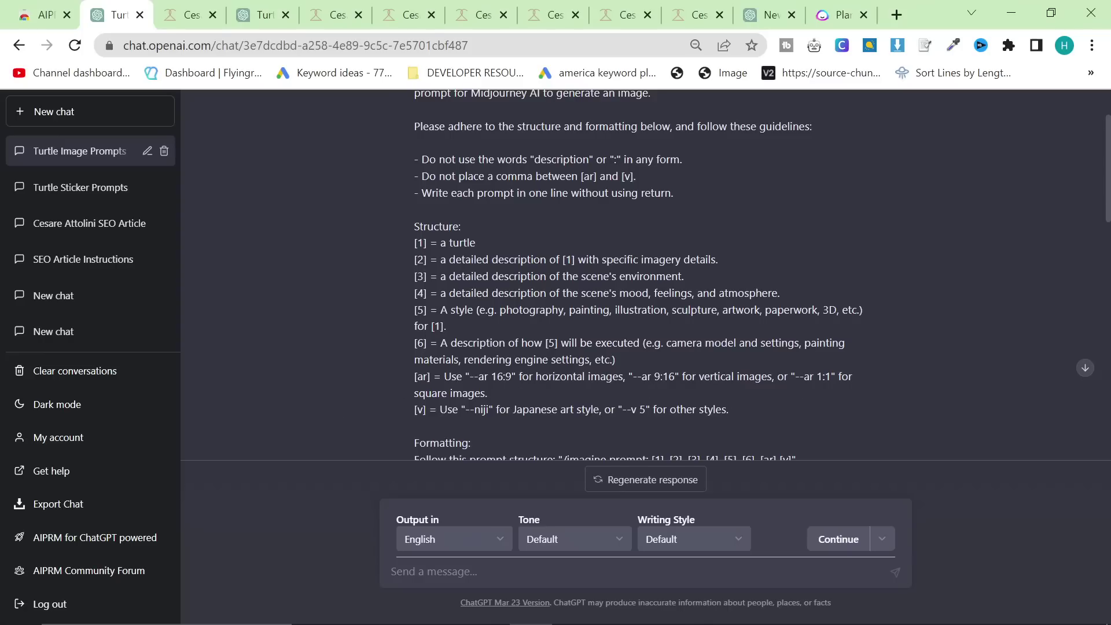
{"action": "scroll", "coordinate": [529, 353], "scroll_direction": "down", "scroll_amount": 1}
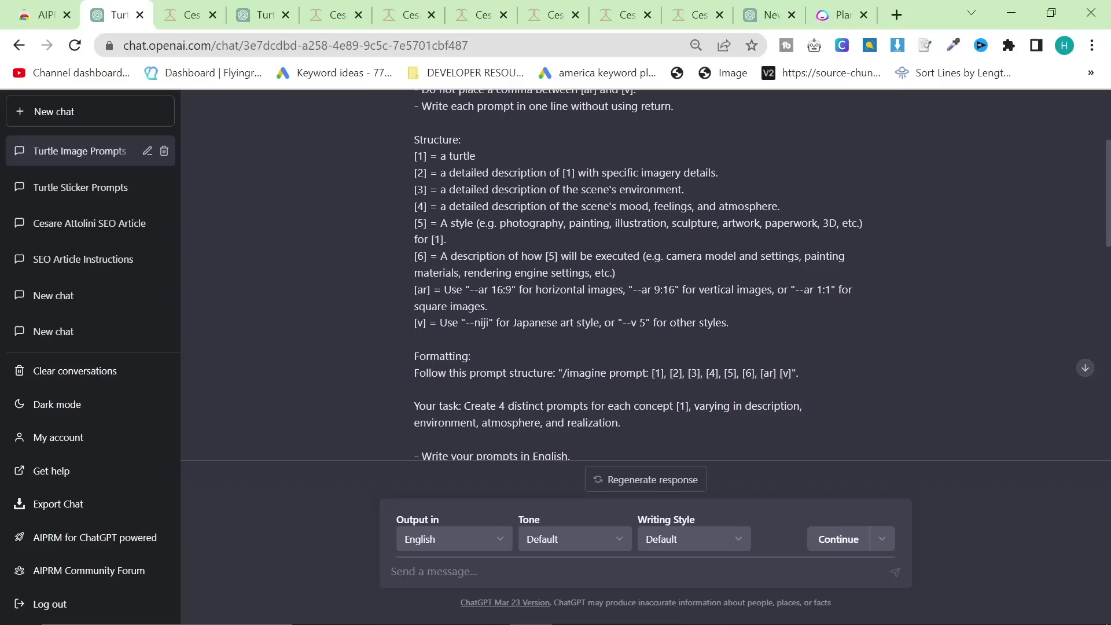
{"action": "left_click_drag", "start_coordinate": [413, 139], "coordinate": [840, 377]}
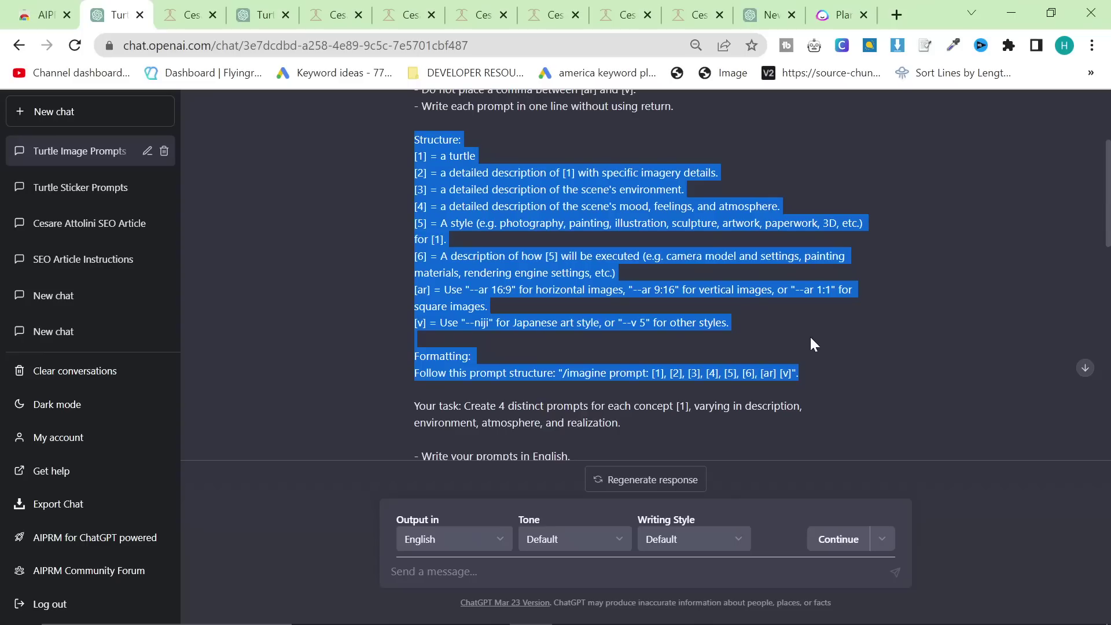
{"action": "left_click_drag", "start_coordinate": [413, 139], "coordinate": [824, 366]}
{"action": "left_click_drag", "start_coordinate": [406, 139], "coordinate": [856, 372]}
{"action": "scroll", "coordinate": [777, 327], "scroll_direction": "down", "scroll_amount": 1}
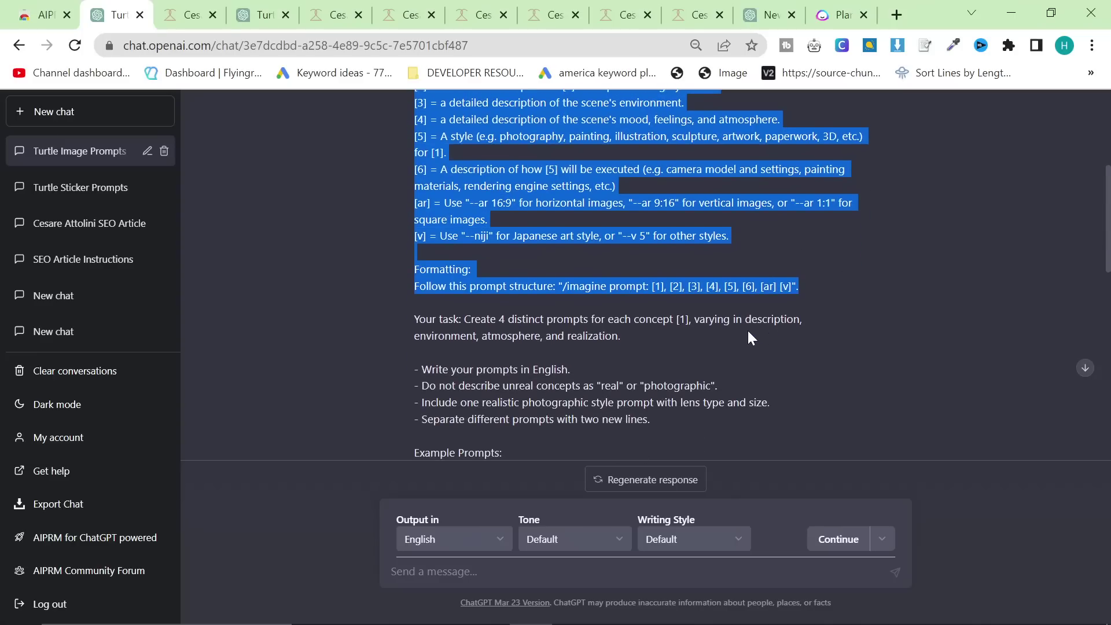
{"action": "scroll", "coordinate": [735, 344], "scroll_direction": "up", "scroll_amount": 2}
{"action": "left_click", "coordinate": [394, 225]}
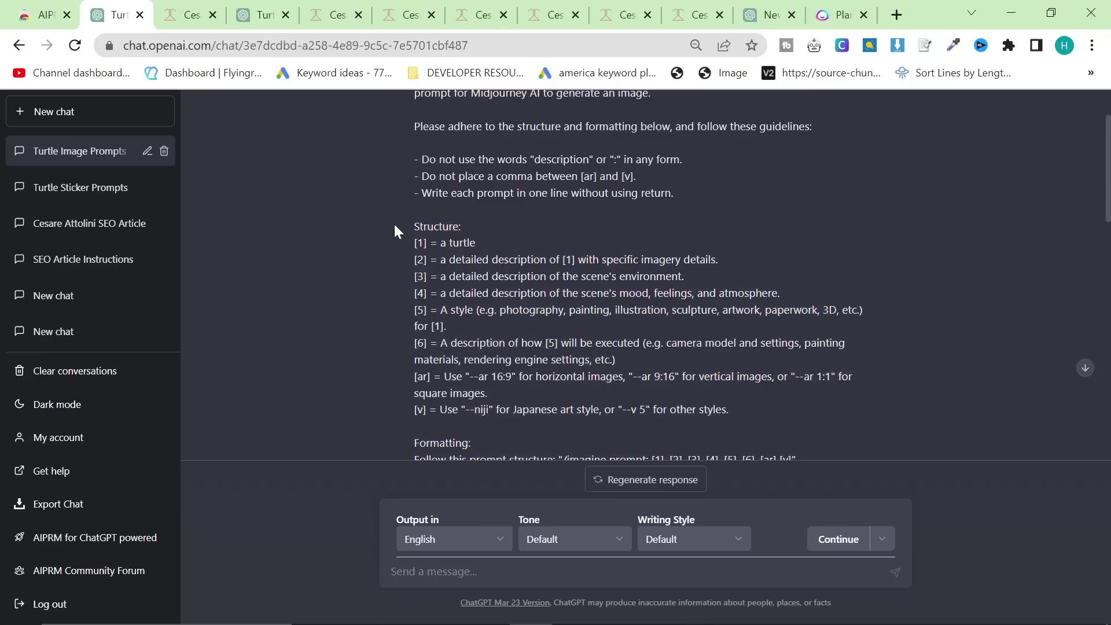
{"action": "scroll", "coordinate": [400, 223], "scroll_direction": "down", "scroll_amount": 1}
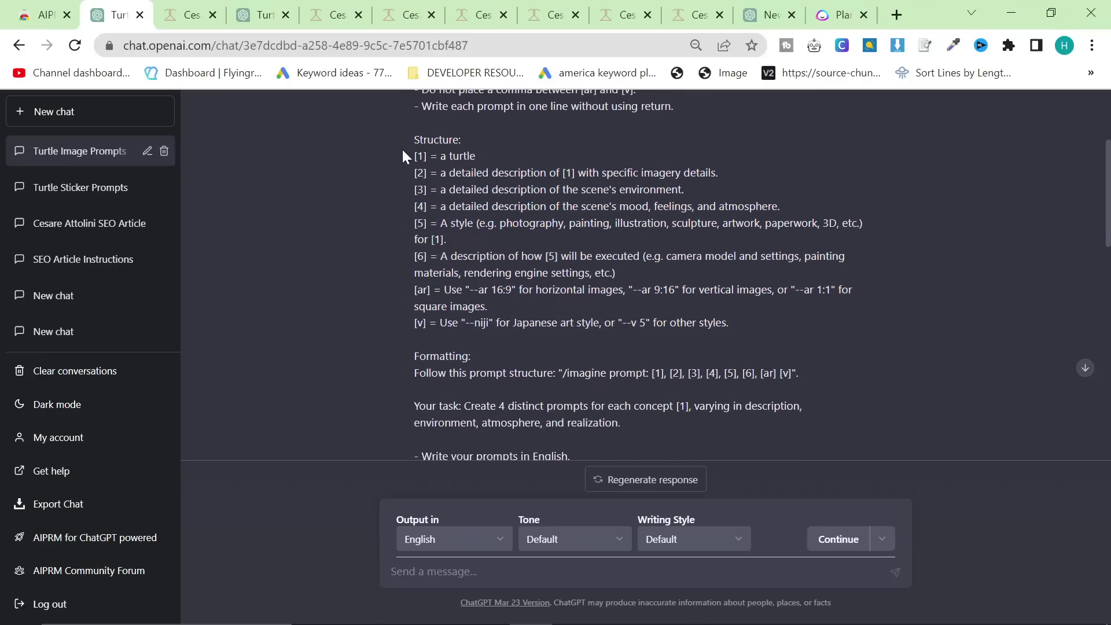
{"action": "left_click_drag", "start_coordinate": [403, 145], "coordinate": [787, 326]}
{"action": "scroll", "coordinate": [751, 317], "scroll_direction": "up", "scroll_amount": 1}
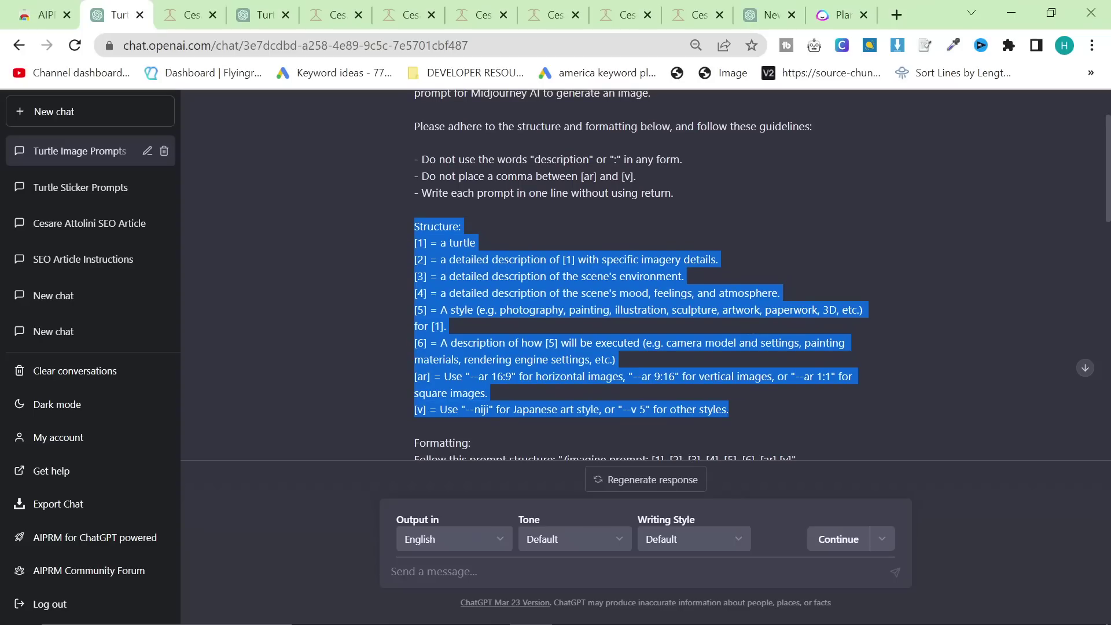
- Highlight the "/imagine prompt" structure line under Formatting in the Midjourney prompt instructions
{"action": "scroll", "coordinate": [759, 363], "scroll_direction": "down", "scroll_amount": 3}
{"action": "left_click_drag", "start_coordinate": [809, 299], "coordinate": [472, 299]}
{"action": "left_click_drag", "start_coordinate": [569, 286], "coordinate": [794, 311]}
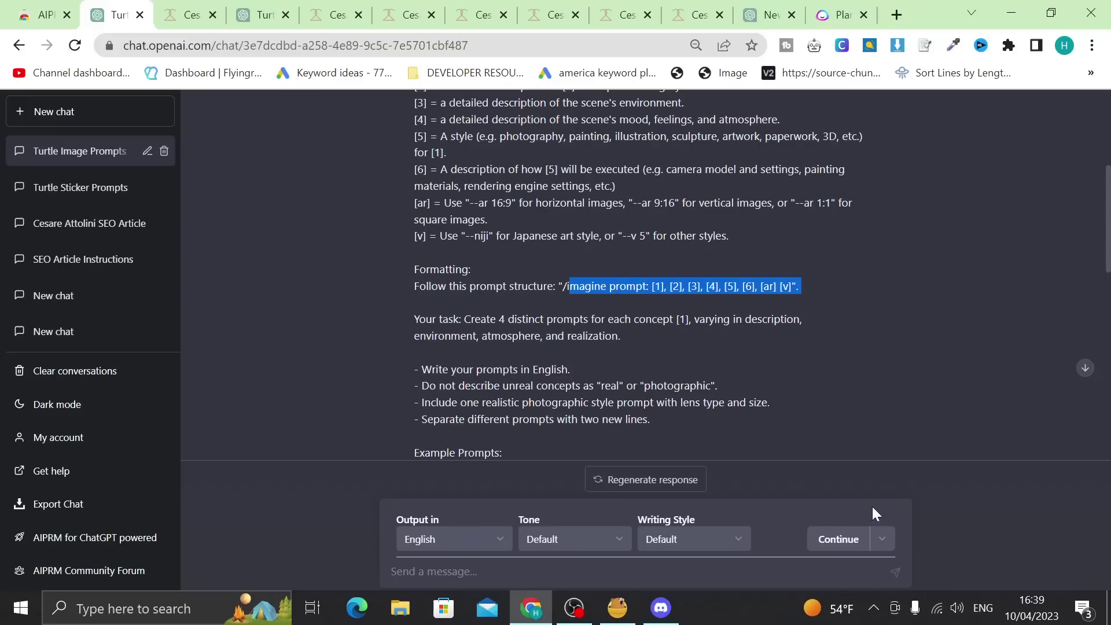
- Switch to Discord and examine the generated city street turtle image grid at enlarged size
{"action": "key", "text": "alt+Tab"}
{"action": "left_click", "coordinate": [450, 290]}
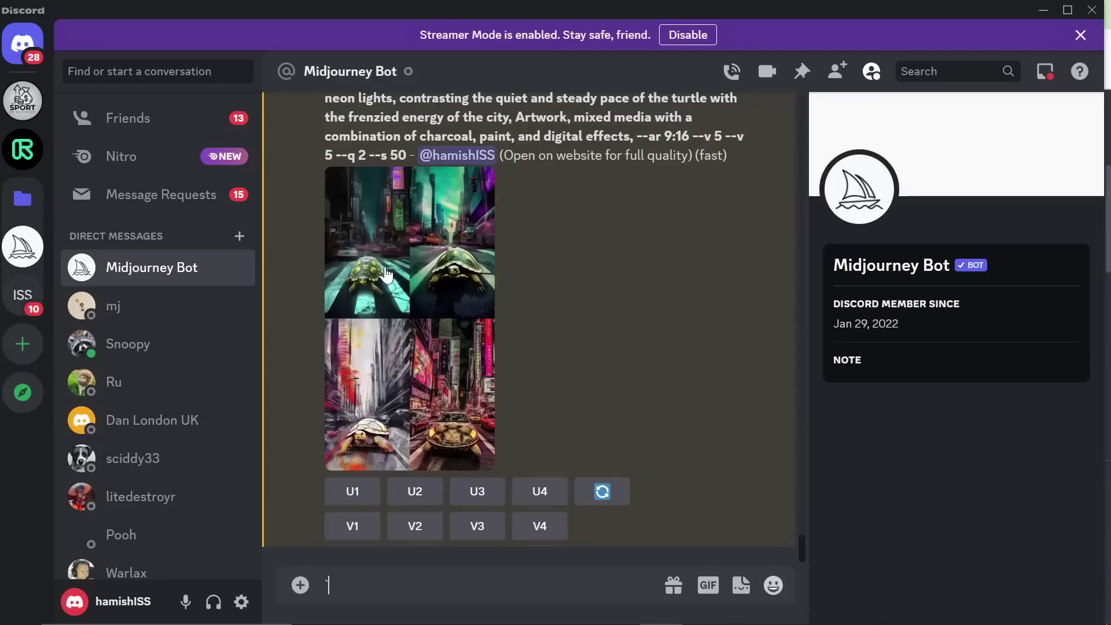
{"action": "left_click", "coordinate": [364, 262]}
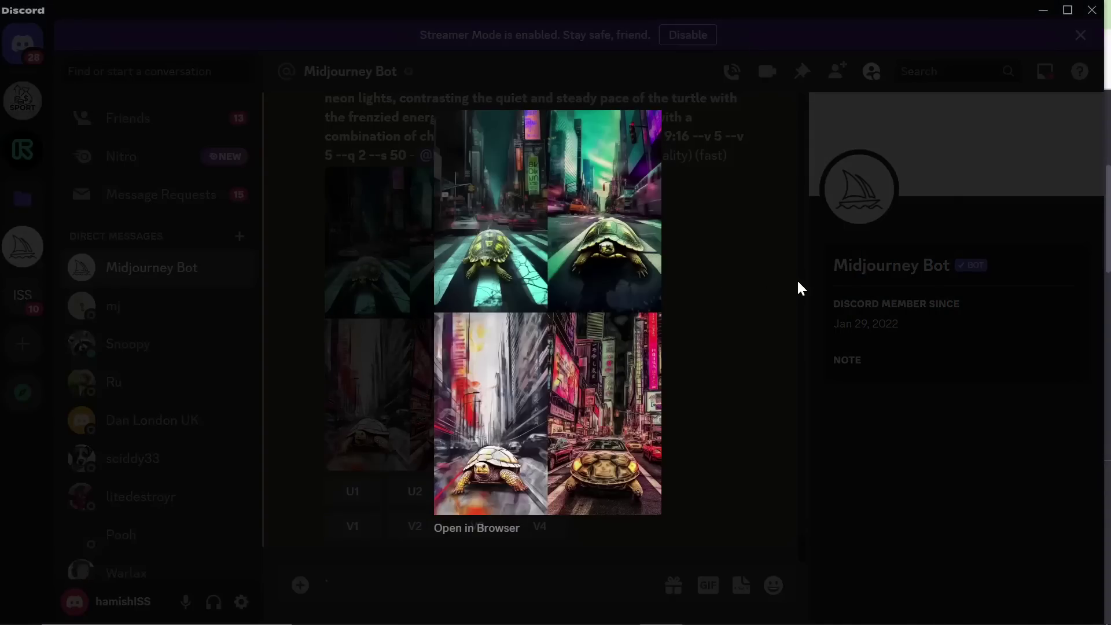
{"action": "left_click", "coordinate": [797, 283]}
{"action": "left_click", "coordinate": [420, 270]}
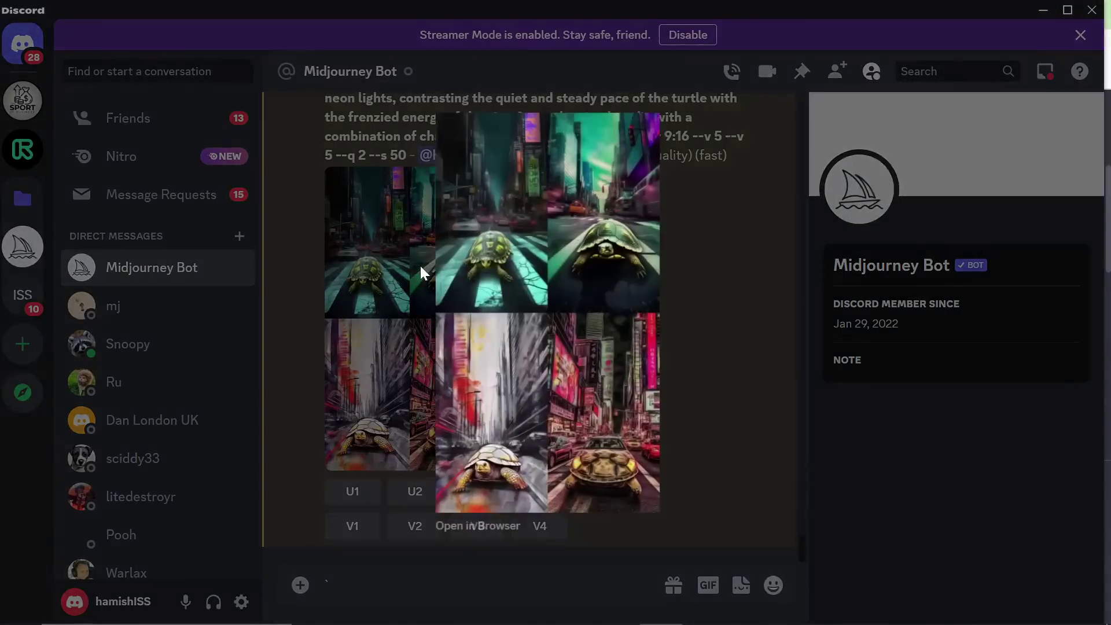
{"action": "left_click", "coordinate": [730, 239]}
{"action": "left_click", "coordinate": [524, 294]}
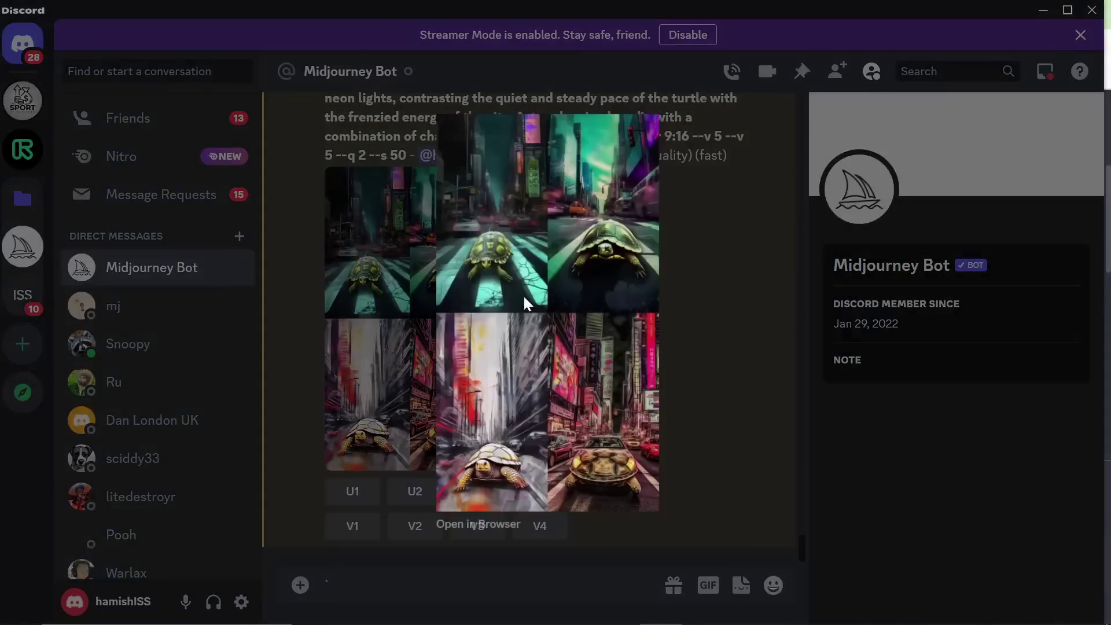
- Open the enlarged city street turtle grid in the browser and examine all four images
{"action": "left_click", "coordinate": [451, 527]}
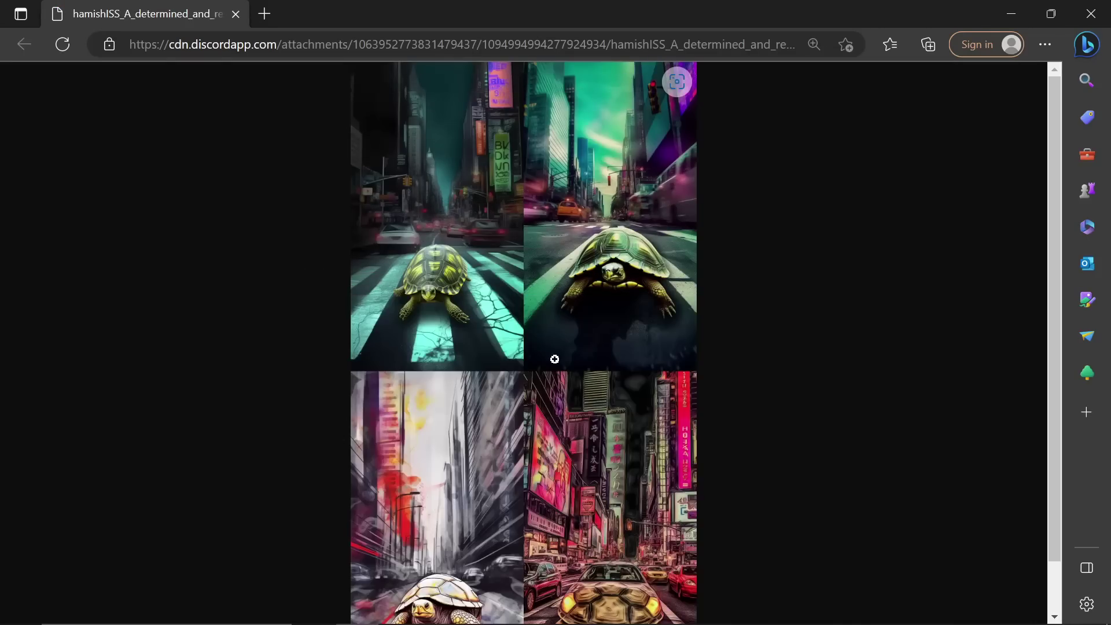
{"action": "scroll", "coordinate": [492, 397], "scroll_direction": "down", "scroll_amount": 1}
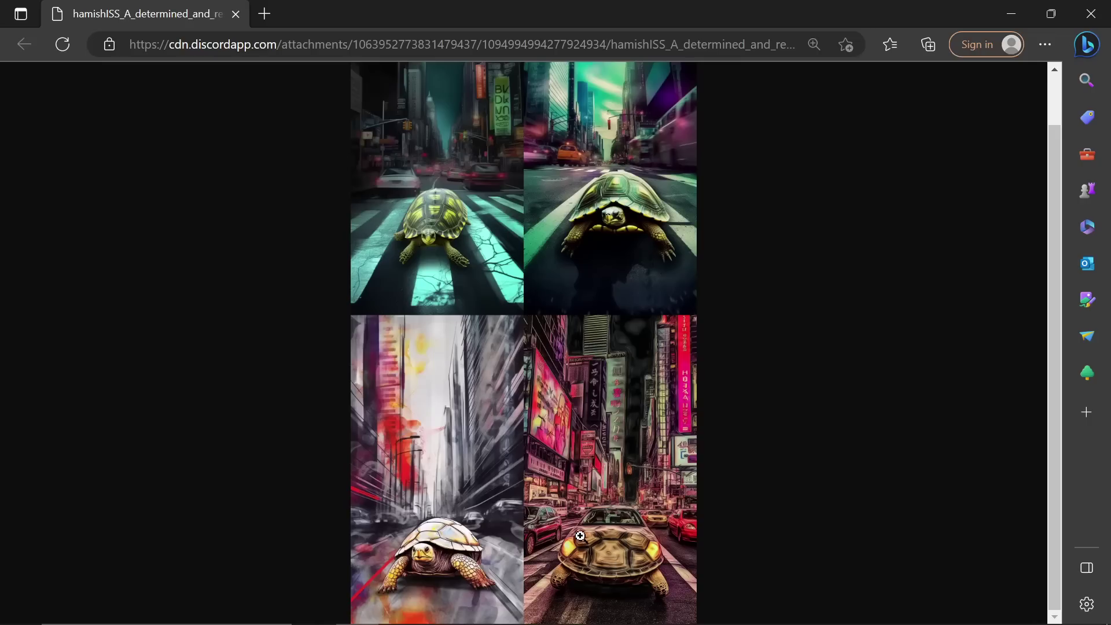
{"action": "scroll", "coordinate": [584, 544], "scroll_direction": "up", "scroll_amount": 1}
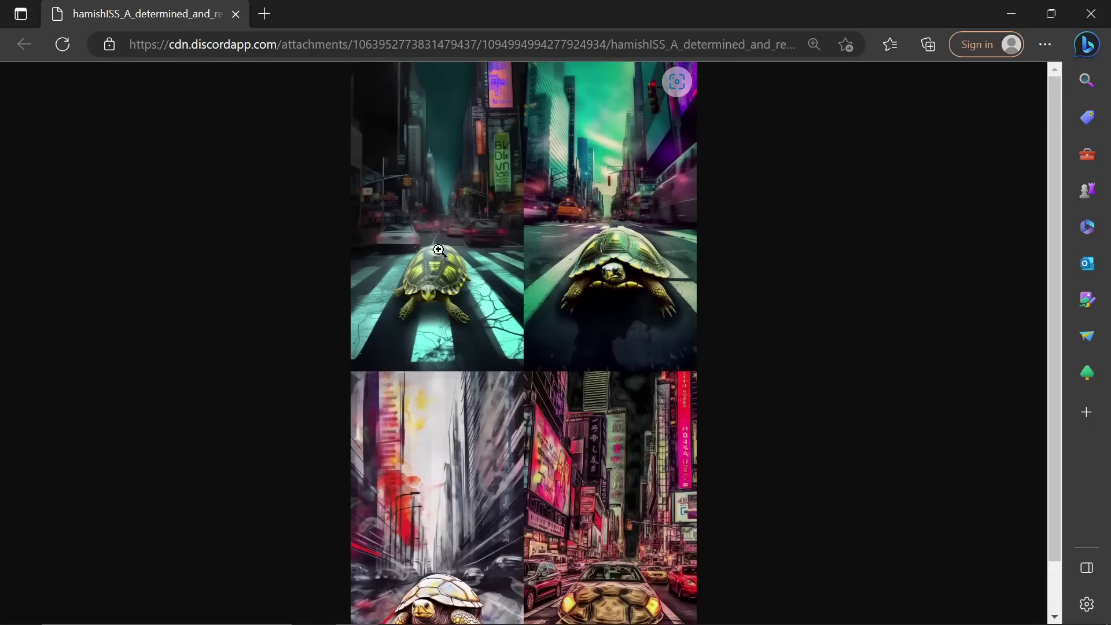
- Return to ChatGPT and examine the task guidelines and the two Example Prompts in the Turtle Image Prompts instructions
{"action": "key", "text": "alt+Tab"}
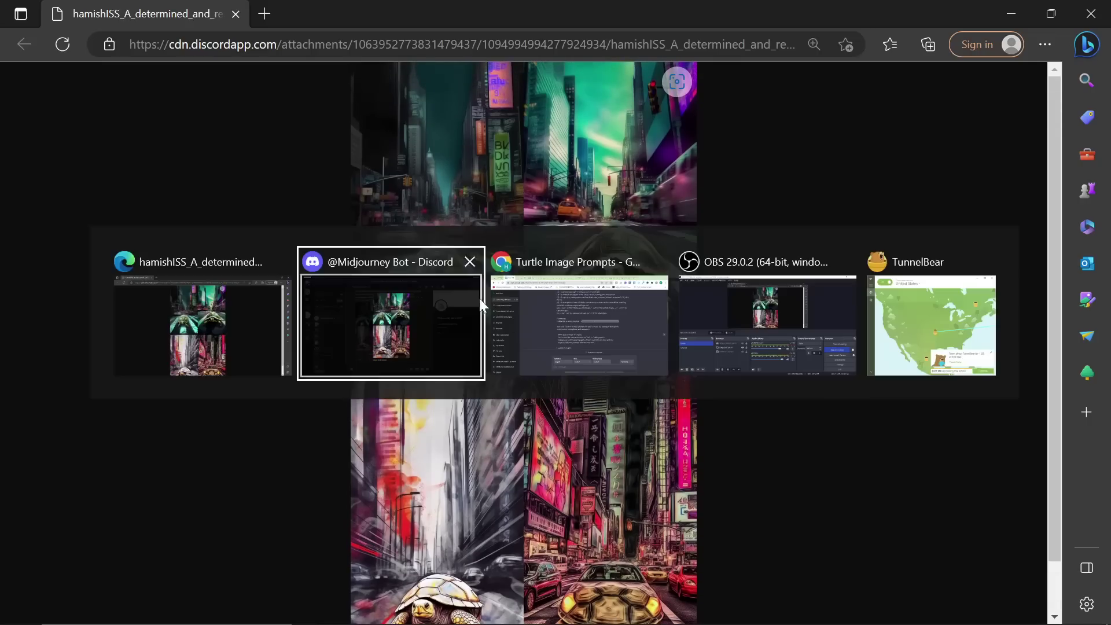
{"action": "left_click", "coordinate": [527, 338]}
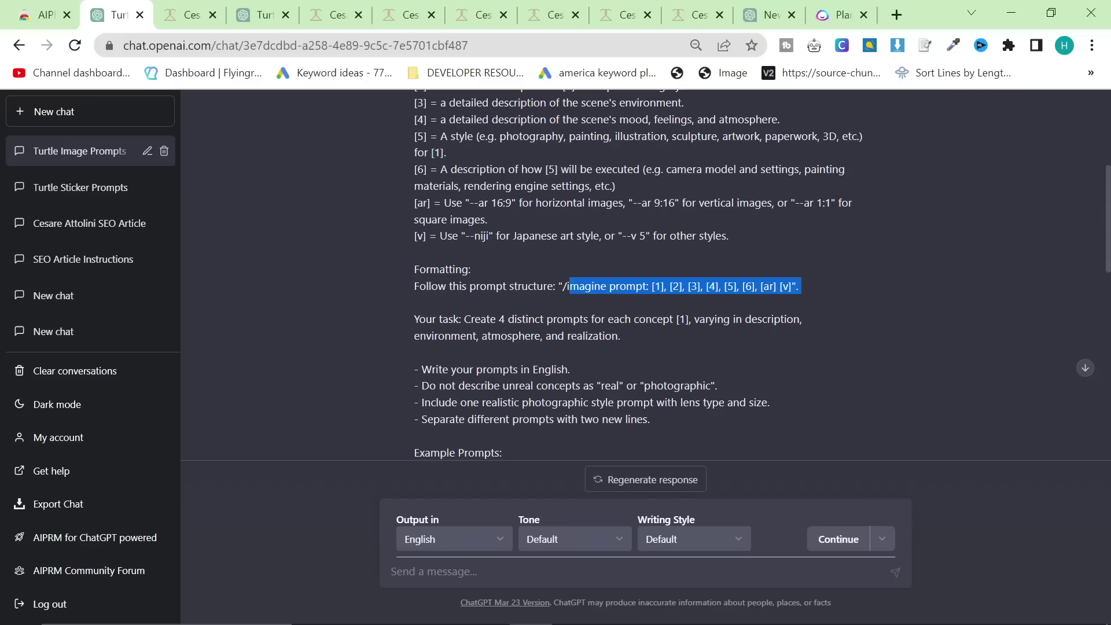
{"action": "scroll", "coordinate": [602, 362], "scroll_direction": "down", "scroll_amount": 3}
{"action": "scroll", "coordinate": [531, 352], "scroll_direction": "down", "scroll_amount": 2}
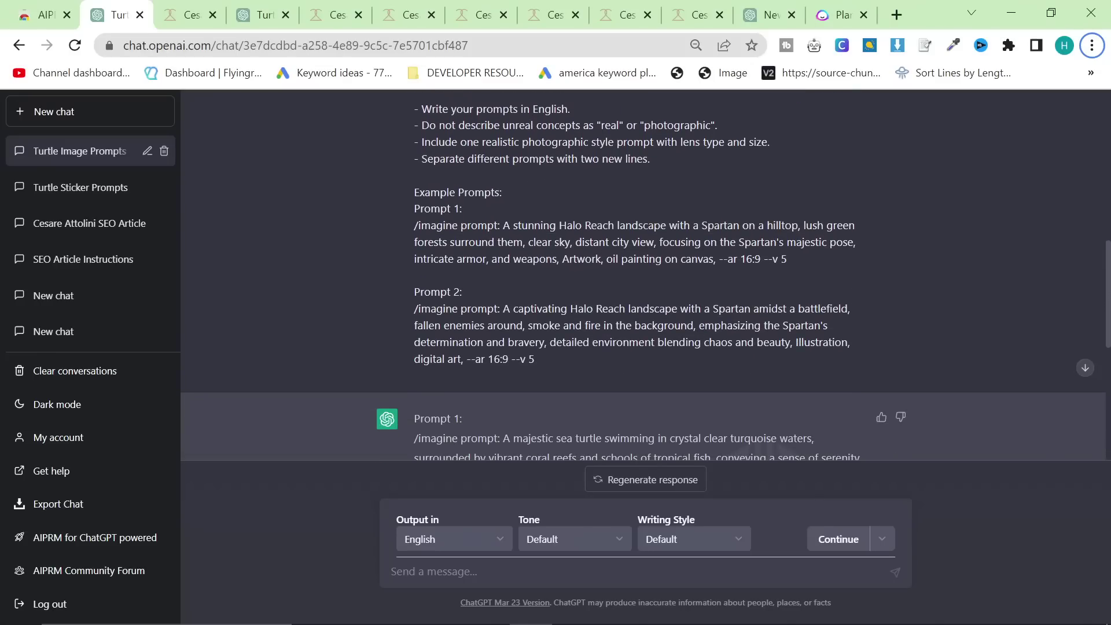
{"action": "scroll", "coordinate": [541, 333], "scroll_direction": "down", "scroll_amount": 2}
{"action": "scroll", "coordinate": [492, 287], "scroll_direction": "up", "scroll_amount": 2}
{"action": "left_click_drag", "start_coordinate": [415, 95], "coordinate": [564, 366]}
{"action": "left_click", "coordinate": [565, 366]}
{"action": "scroll", "coordinate": [565, 366], "scroll_direction": "up", "scroll_amount": 2}
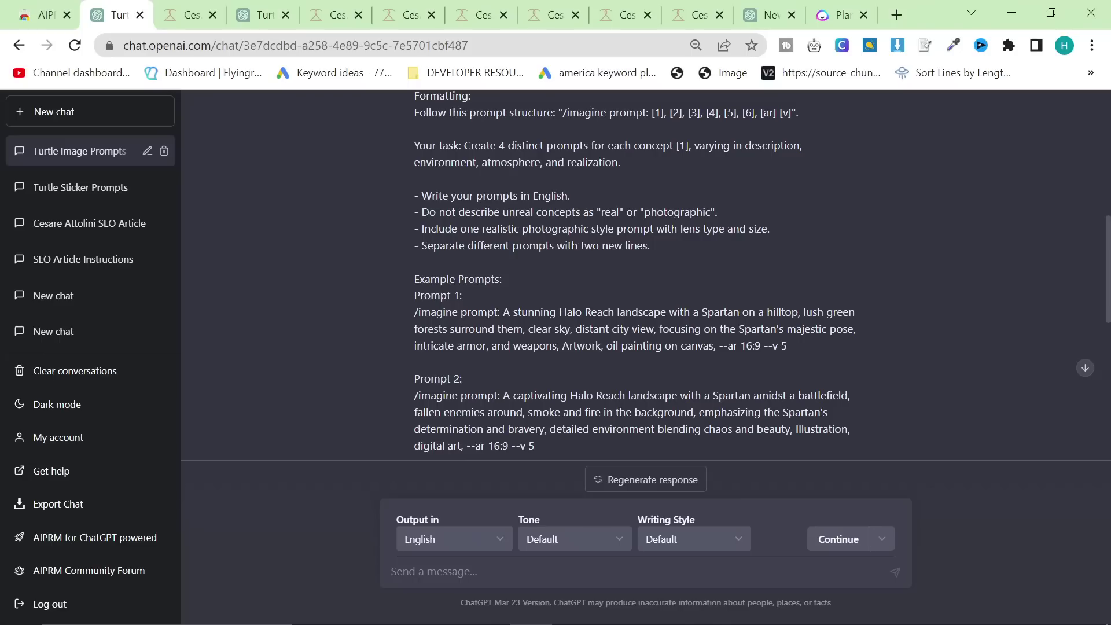
{"action": "left_click_drag", "start_coordinate": [431, 235], "coordinate": [724, 253]}
{"action": "left_click", "coordinate": [724, 252]}
- Review the four generated turtle prompts against the full prompt instructions in the conversation
{"action": "scroll", "coordinate": [682, 234], "scroll_direction": "down", "scroll_amount": 6}
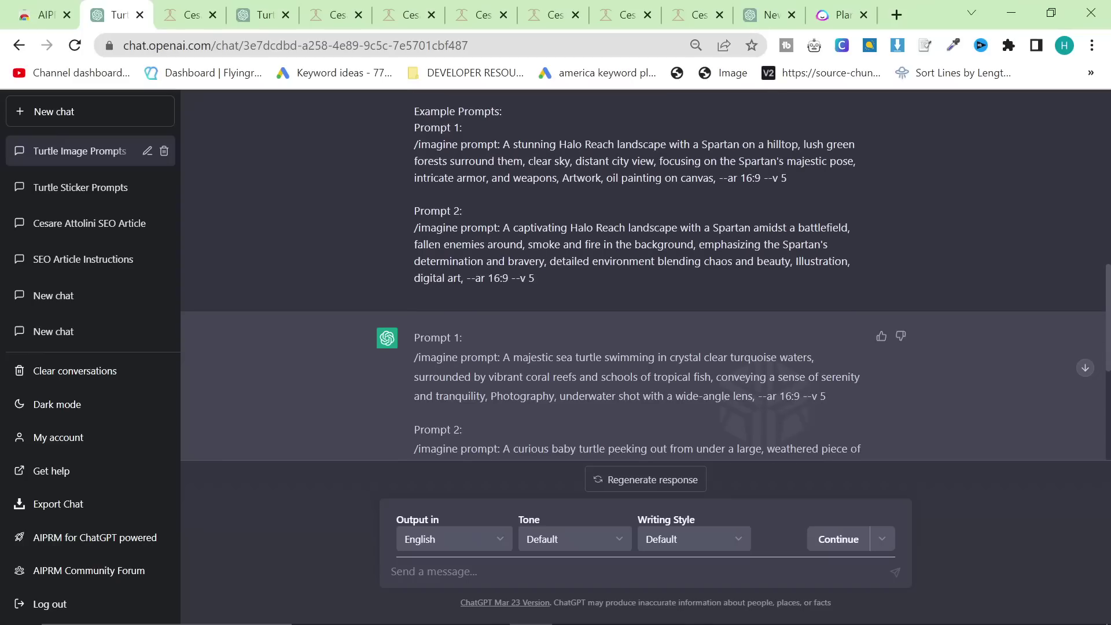
{"action": "scroll", "coordinate": [635, 207], "scroll_direction": "down", "scroll_amount": 2}
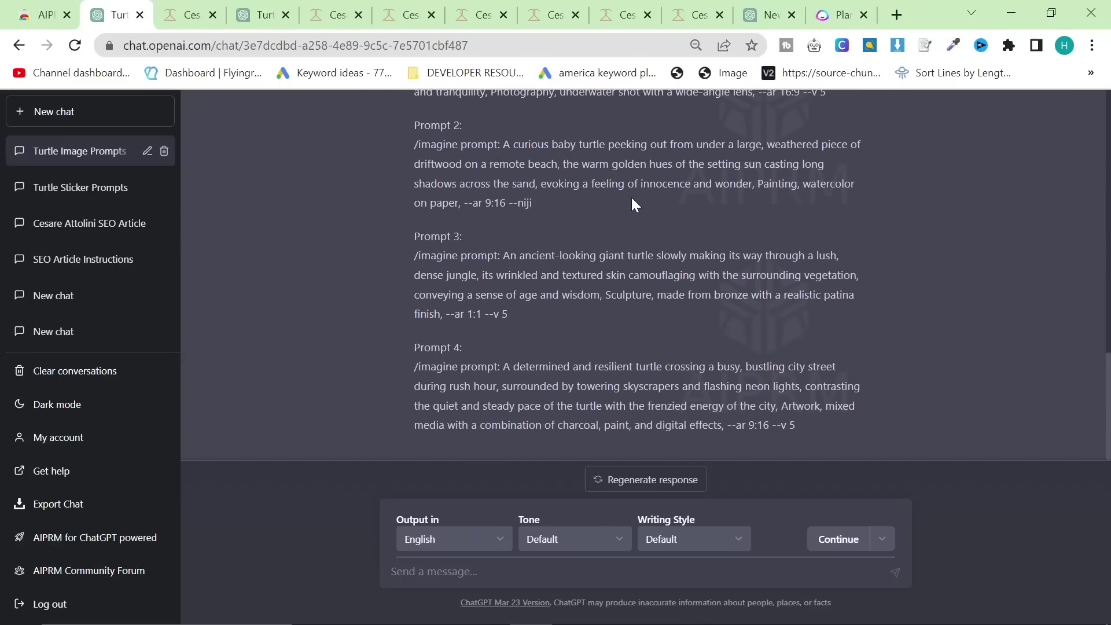
{"action": "scroll", "coordinate": [598, 239], "scroll_direction": "up", "scroll_amount": 5}
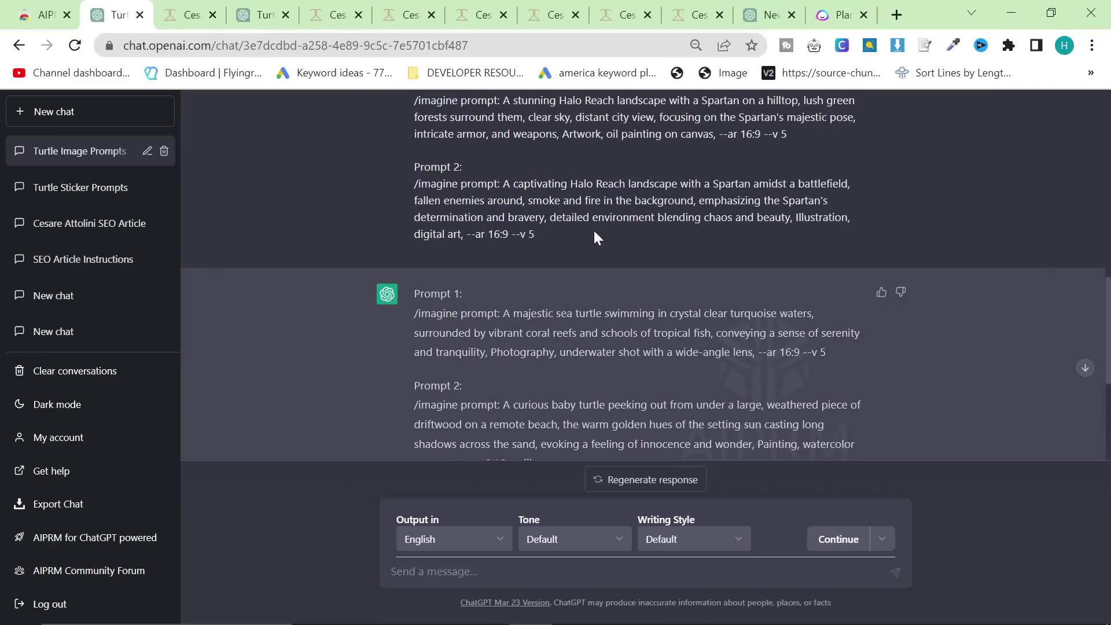
{"action": "scroll", "coordinate": [574, 220], "scroll_direction": "up", "scroll_amount": 15}
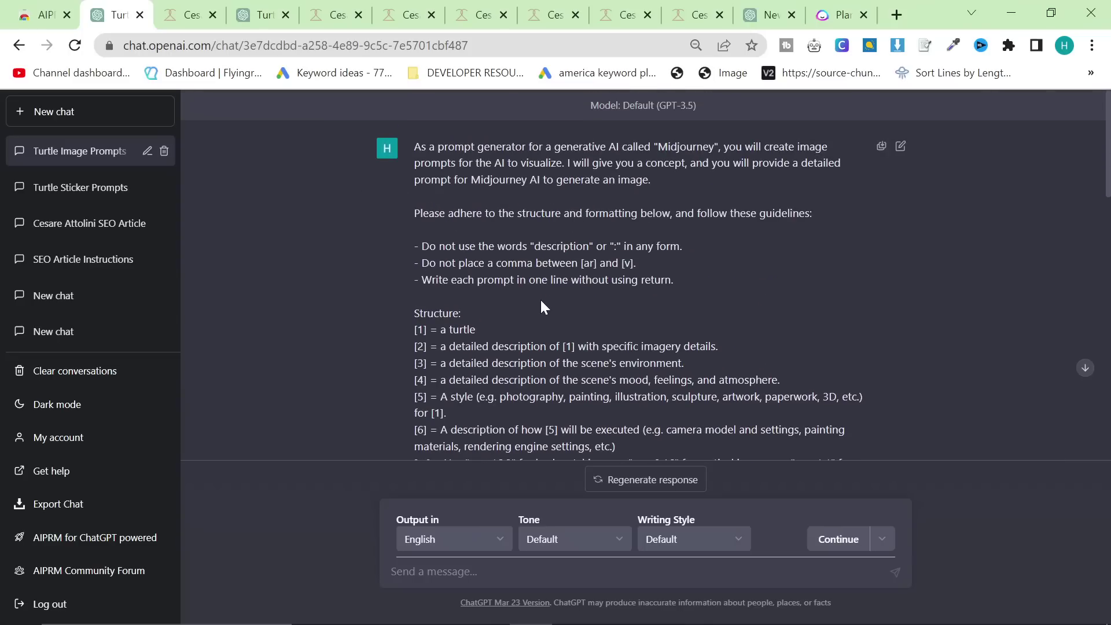
{"action": "scroll", "coordinate": [585, 269], "scroll_direction": "down", "scroll_amount": 15}
{"action": "scroll", "coordinate": [599, 238], "scroll_direction": "up", "scroll_amount": 10}
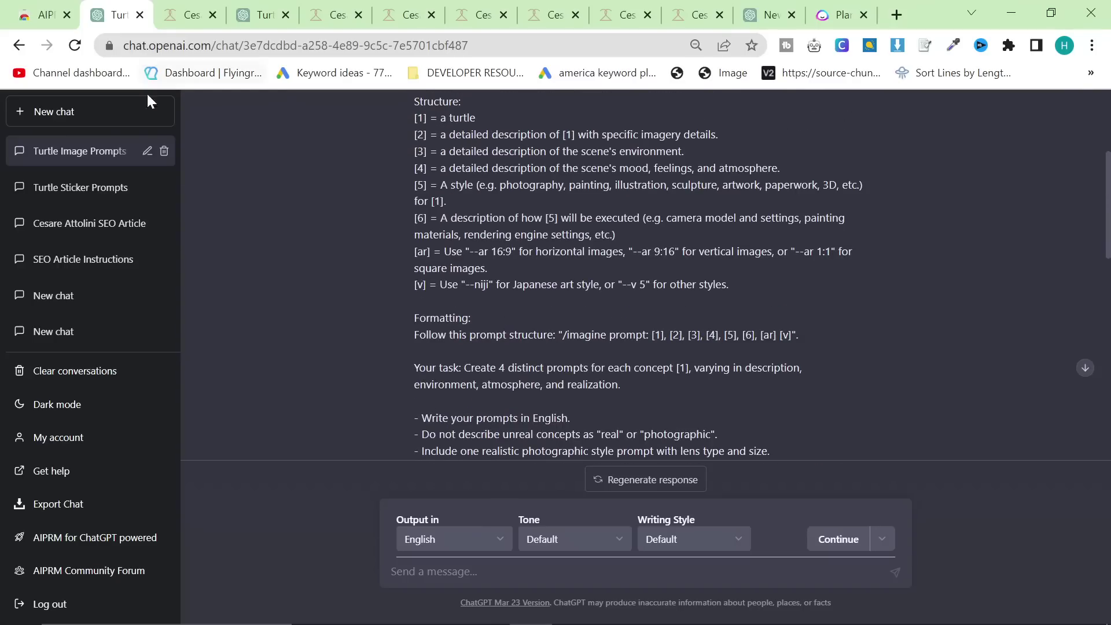
- Start a new chat and select the AIPRM prompt Buyer Persona Legend
{"action": "left_click", "coordinate": [104, 113]}
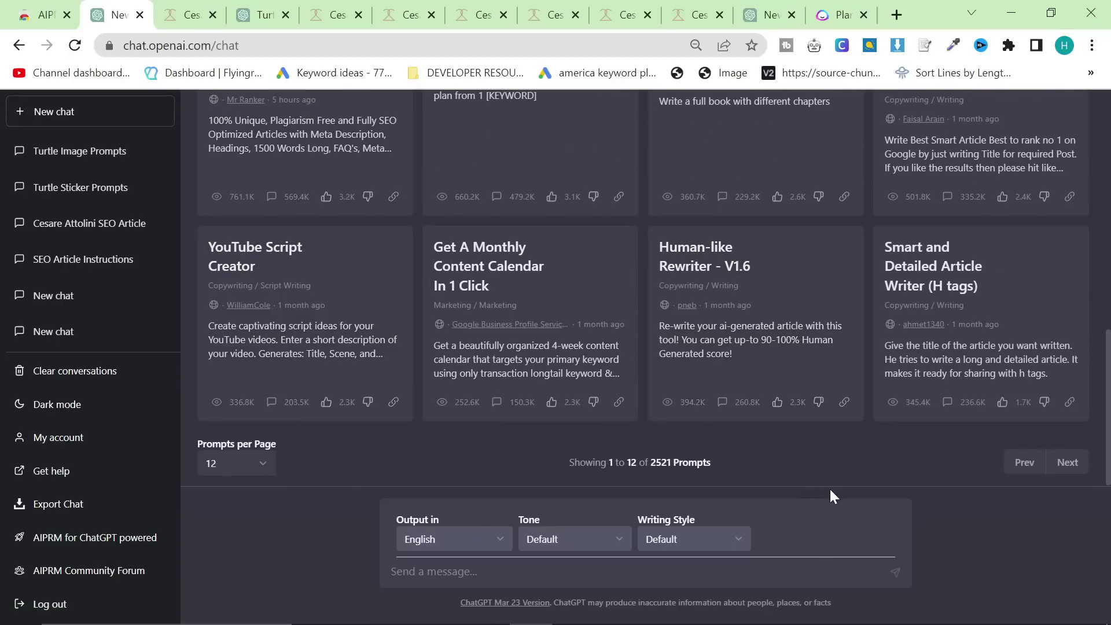
{"action": "scroll", "coordinate": [747, 466], "scroll_direction": "up", "scroll_amount": 6}
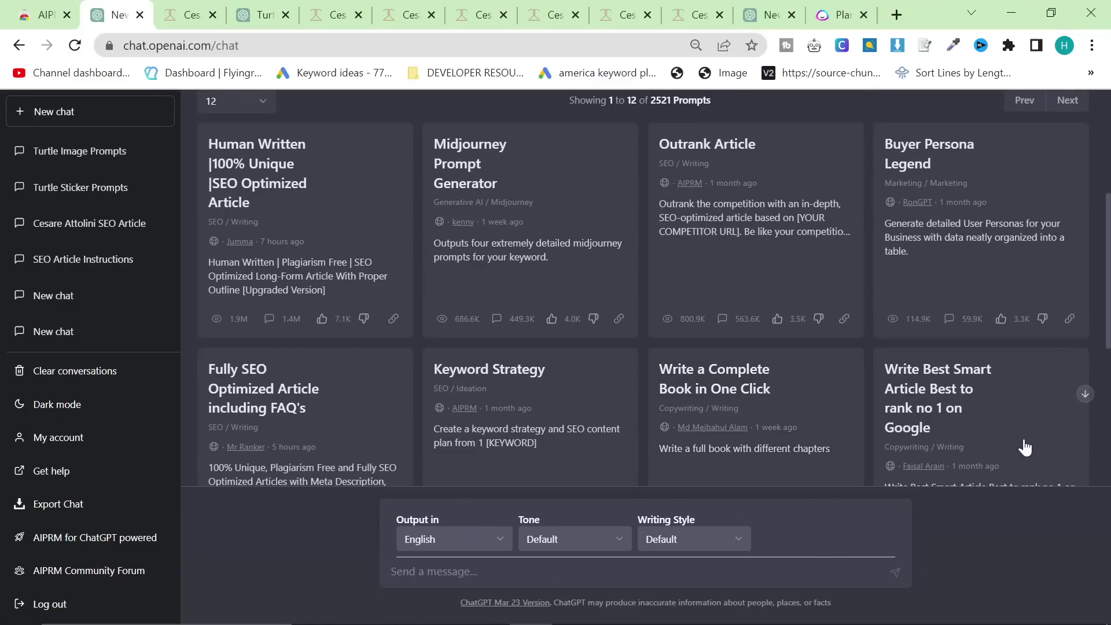
{"action": "left_click", "coordinate": [980, 270]}
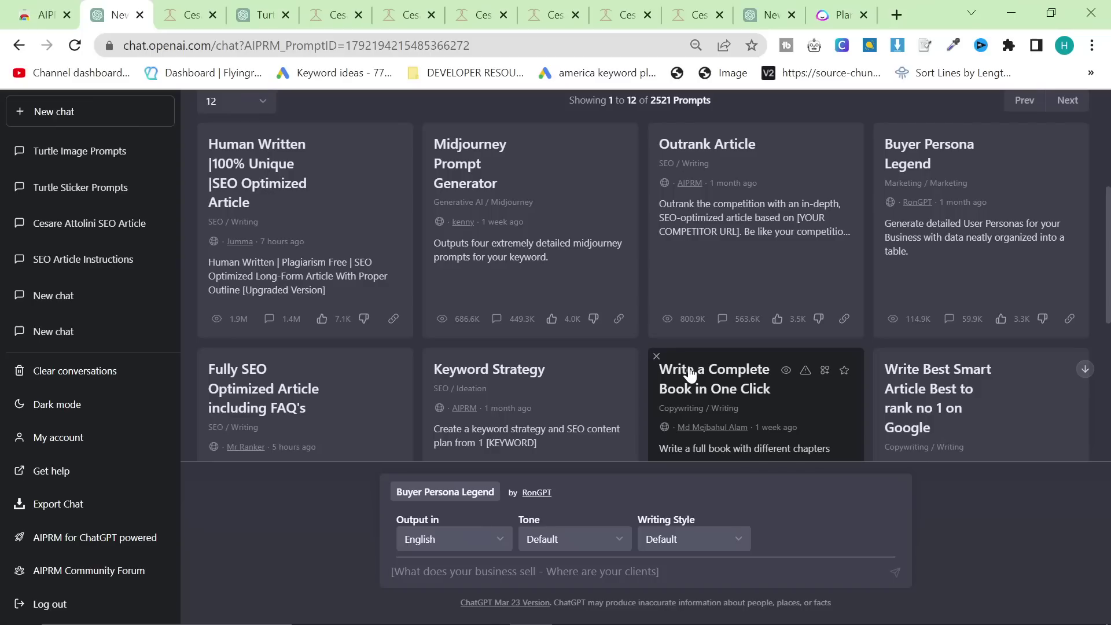
- Submit "Luxury Italian Designer Clothing - Around the world, mainly in US, UK, Germany etc" as the business and client description
{"action": "type", "text": "Lux"}
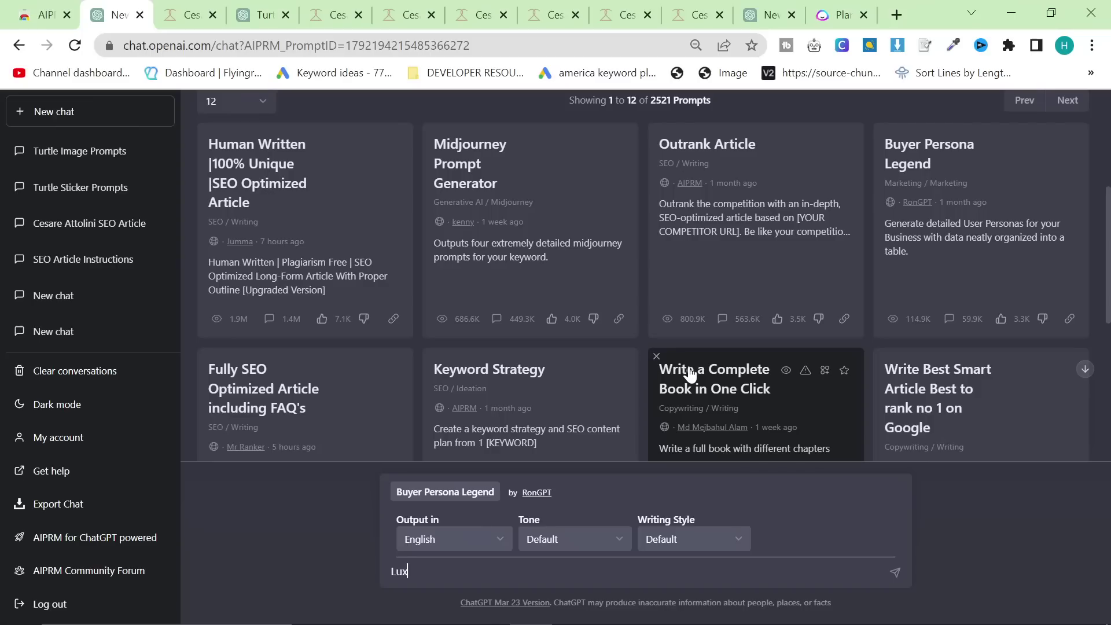
{"action": "type", "text": "ury Italian Designer Cloth"}
{"action": "type", "text": "ing - Aro"}
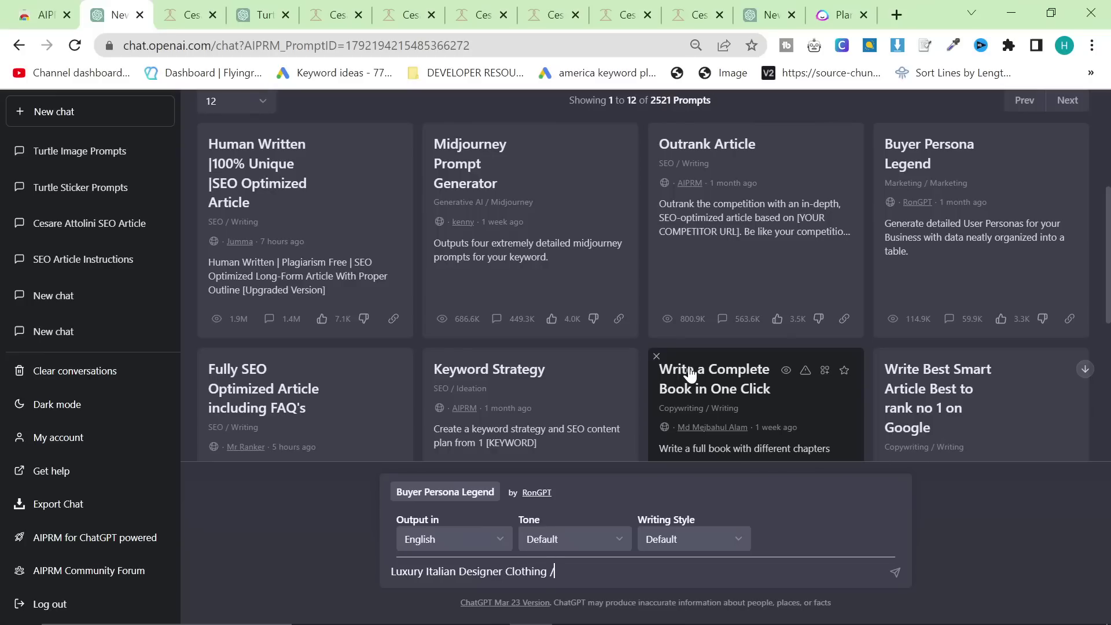
{"action": "type", "text": "und the world, mainly in "}
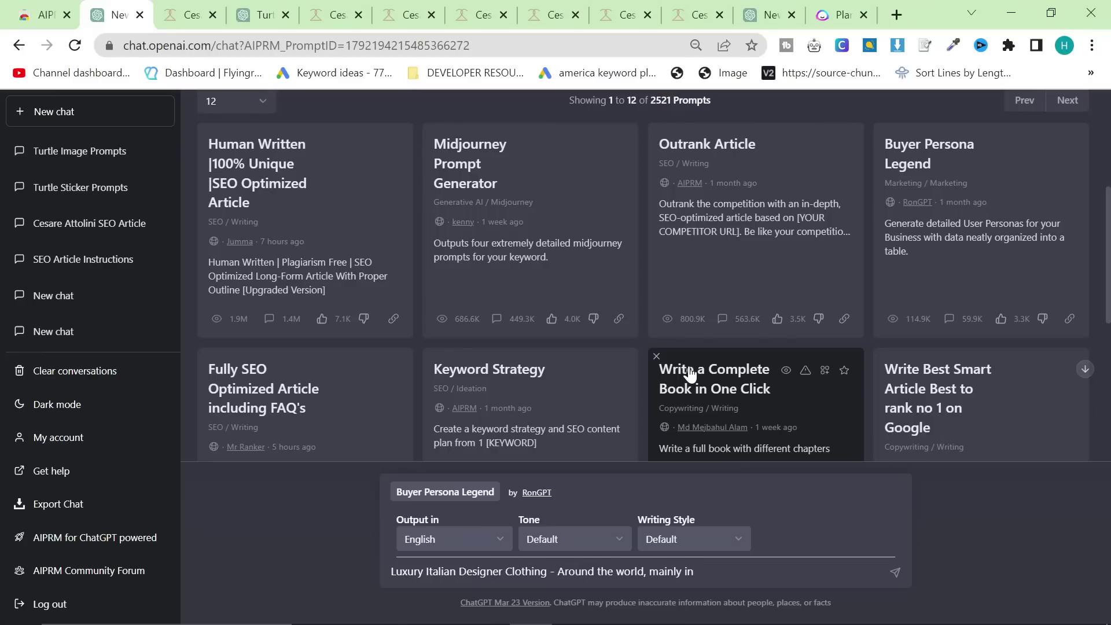
{"action": "type", "text": "US, UK, Germany etc"}
{"action": "key", "text": "Return"}
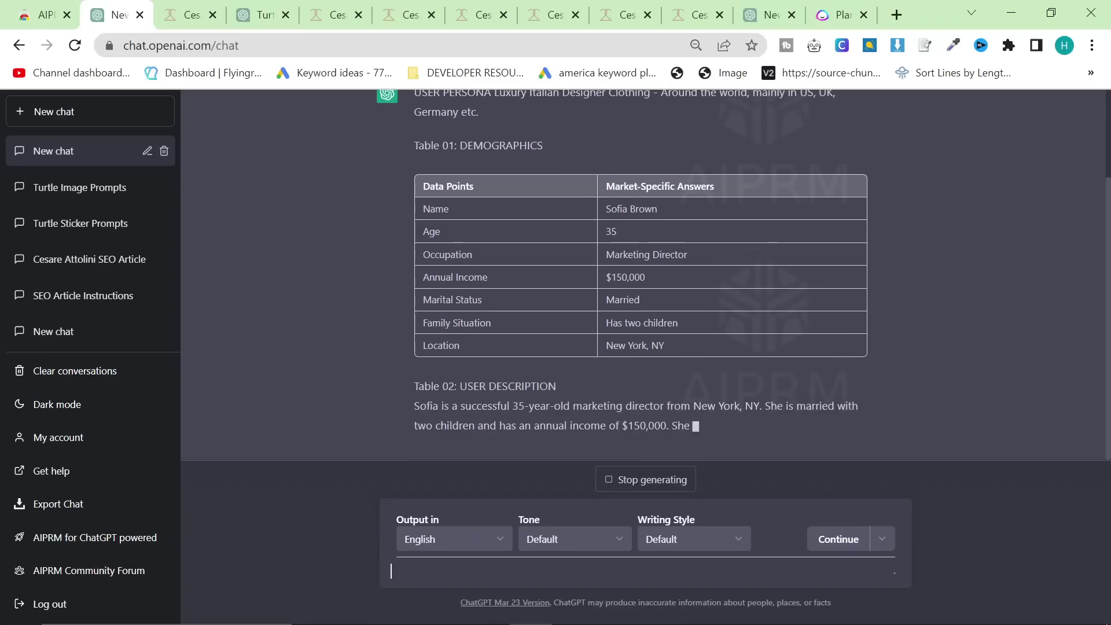
- Examine the persona's Demographics table and User Description, highlighting rows such as Marital Status
{"action": "scroll", "coordinate": [578, 242], "scroll_direction": "up", "scroll_amount": 3}
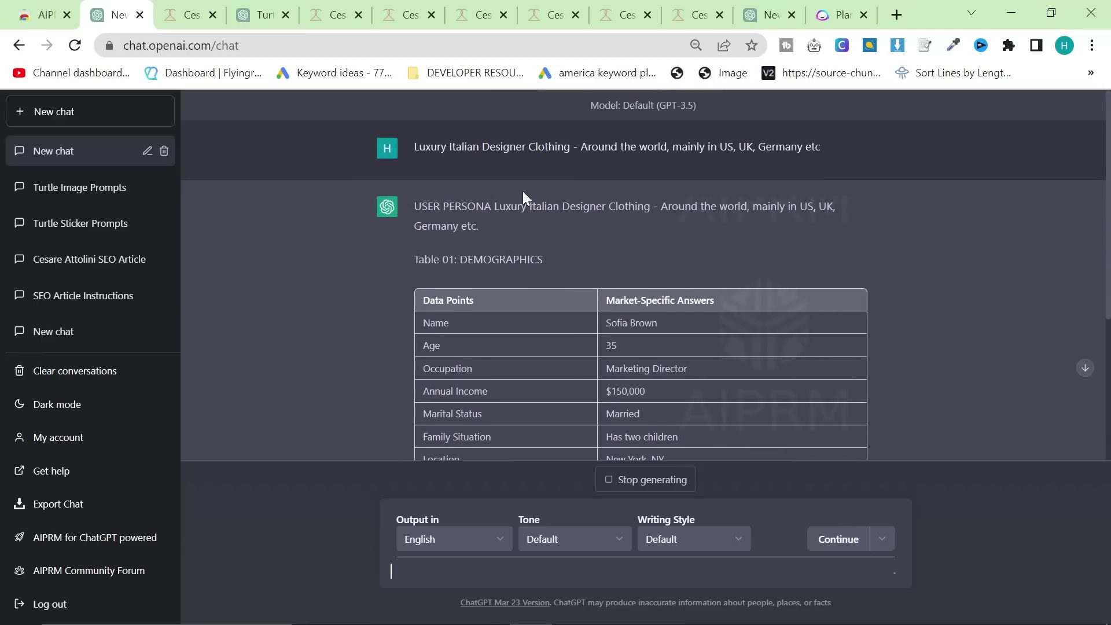
{"action": "scroll", "coordinate": [448, 222], "scroll_direction": "down", "scroll_amount": 3}
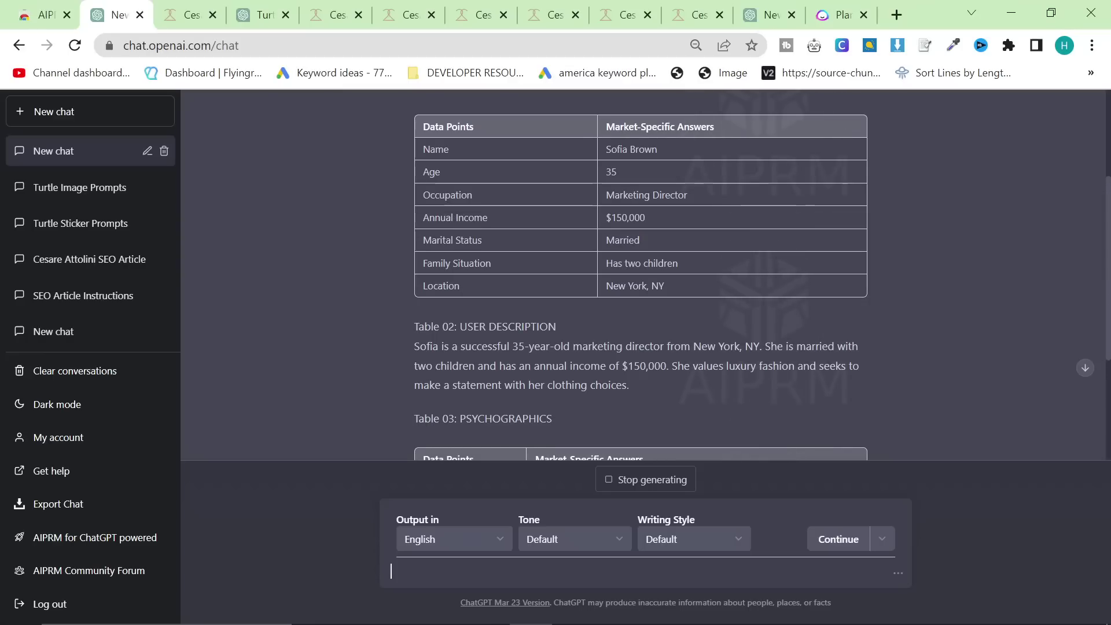
{"action": "left_click_drag", "start_coordinate": [409, 191], "coordinate": [418, 233]}
{"action": "left_click", "coordinate": [398, 217]}
{"action": "left_click", "coordinate": [672, 220]}
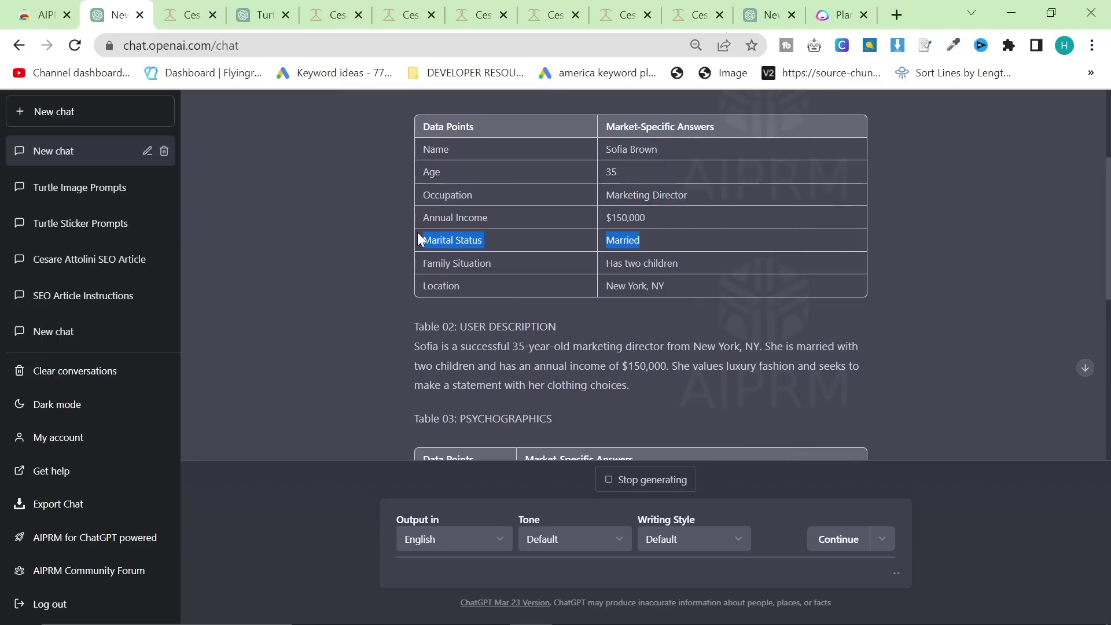
{"action": "left_click", "coordinate": [505, 252]}
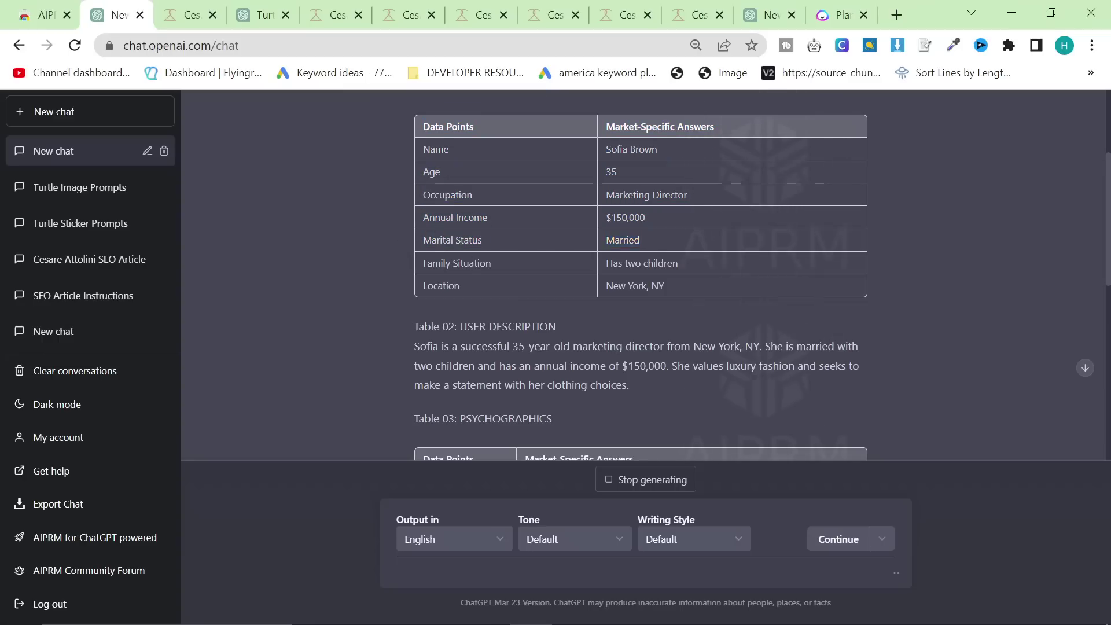
{"action": "left_click_drag", "start_coordinate": [718, 232], "coordinate": [431, 240]}
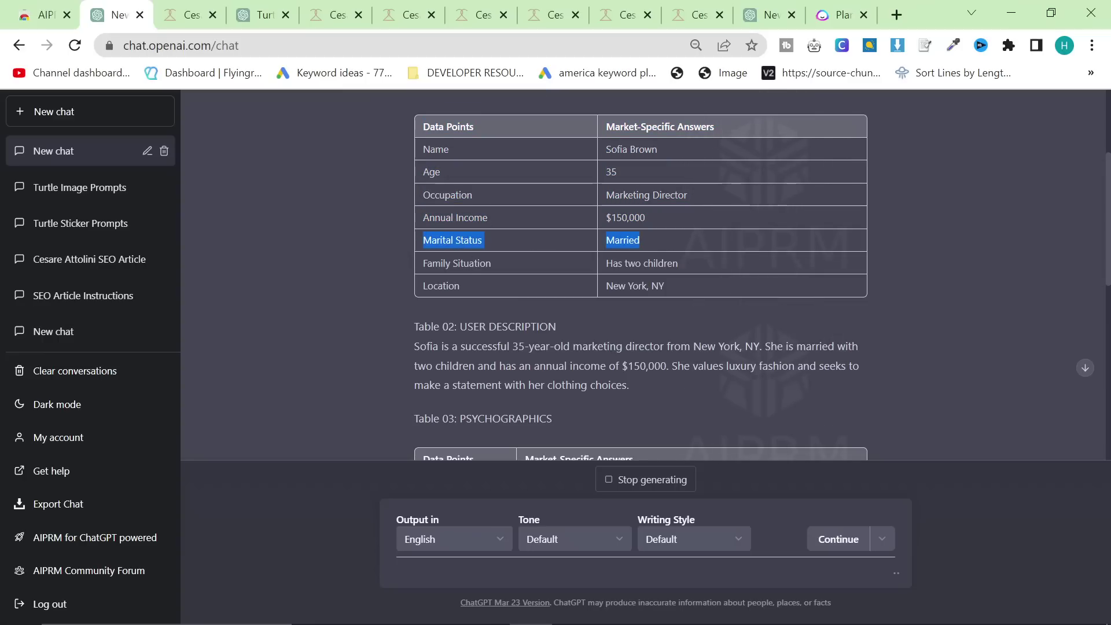
{"action": "left_click", "coordinate": [527, 244]}
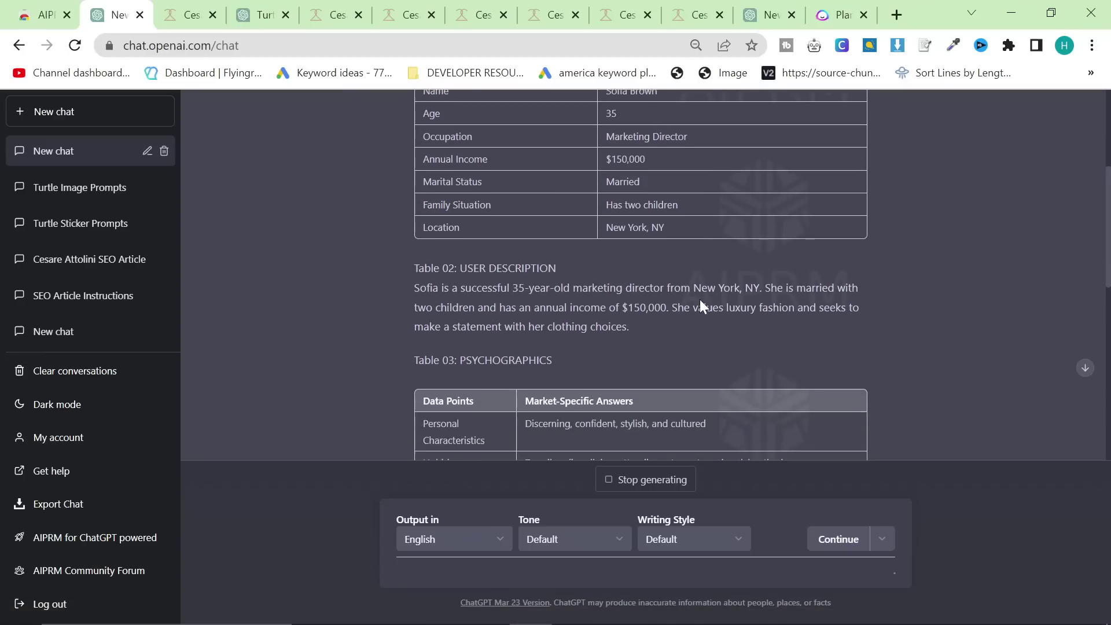
{"action": "left_click_drag", "start_coordinate": [425, 108], "coordinate": [429, 206]}
{"action": "left_click", "coordinate": [604, 249]}
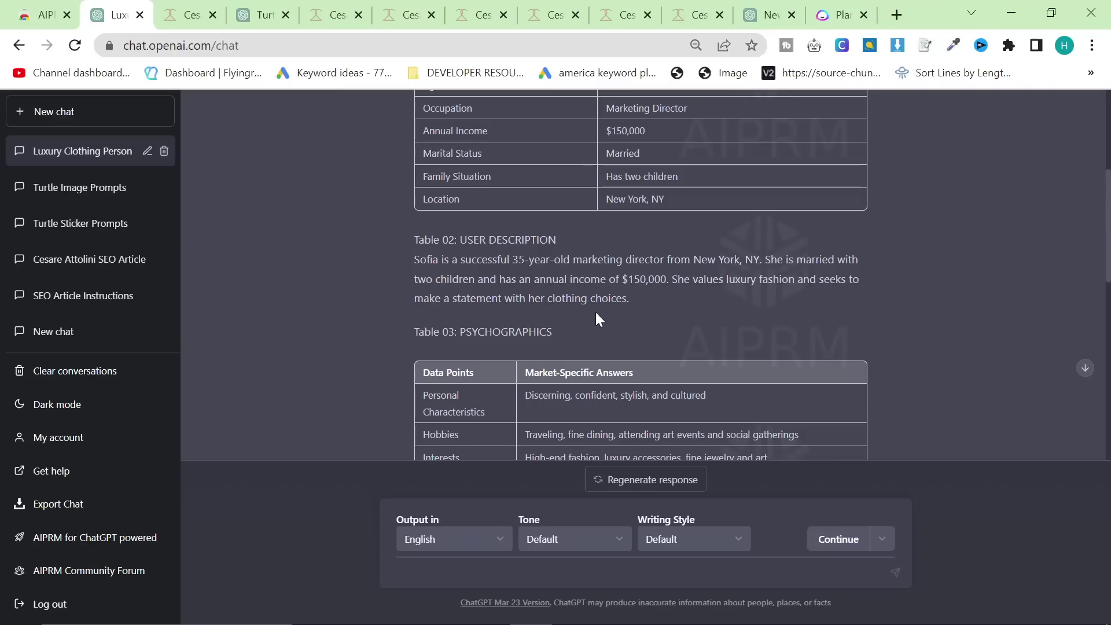
- Examine the Psychographics and Shopping Behaviors tables of the generated buyer persona
{"action": "scroll", "coordinate": [600, 317], "scroll_direction": "down", "scroll_amount": 1}
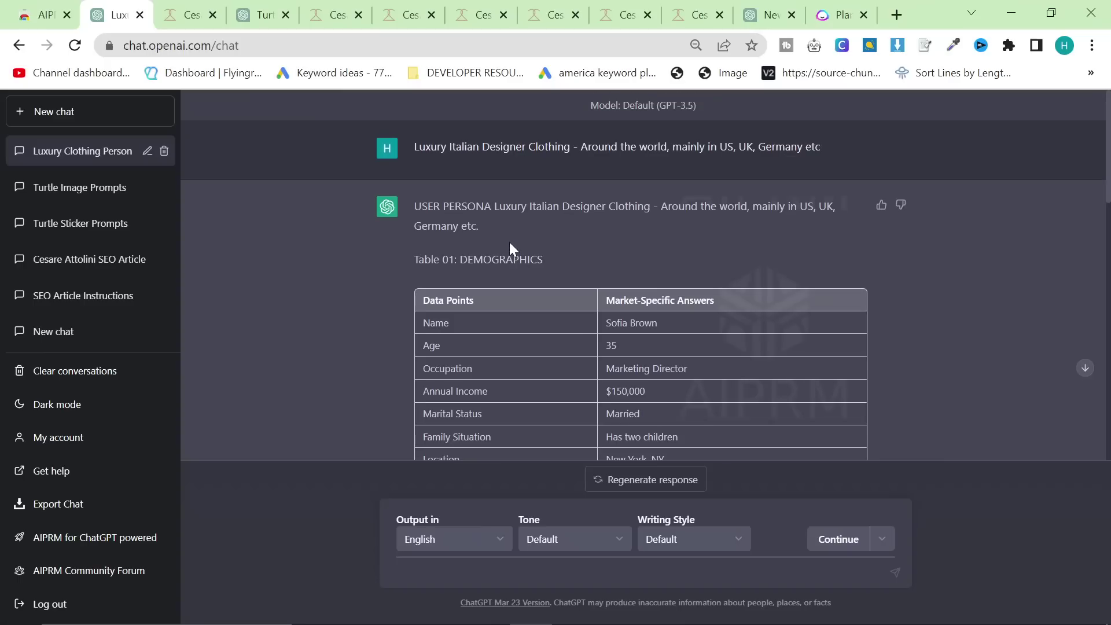
{"action": "scroll", "coordinate": [510, 246], "scroll_direction": "down", "scroll_amount": 12}
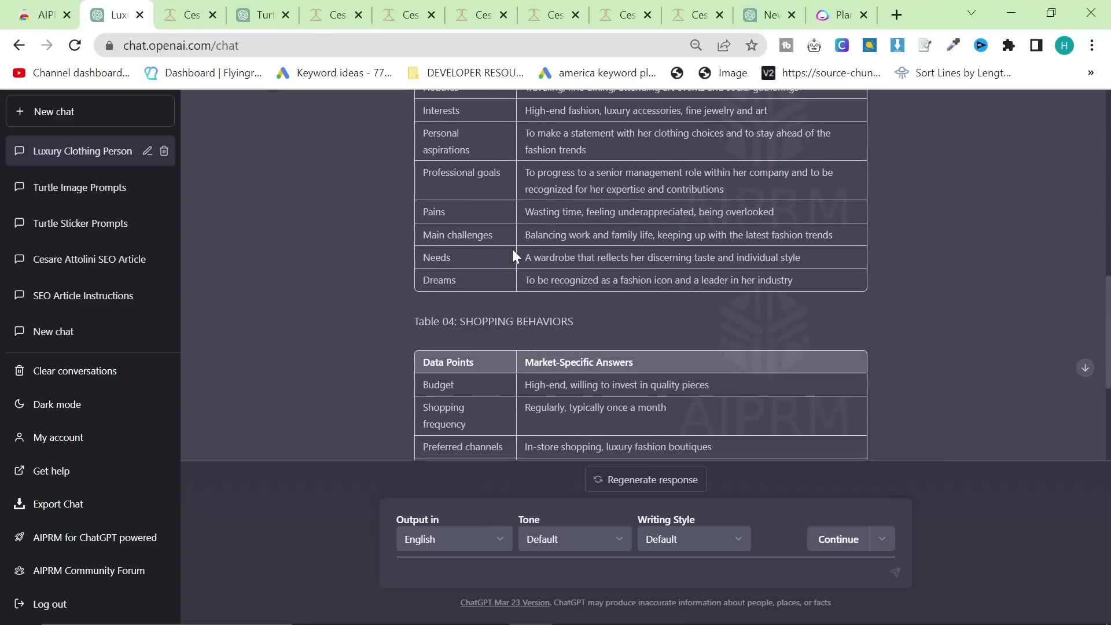
{"action": "scroll", "coordinate": [513, 250], "scroll_direction": "up", "scroll_amount": 3}
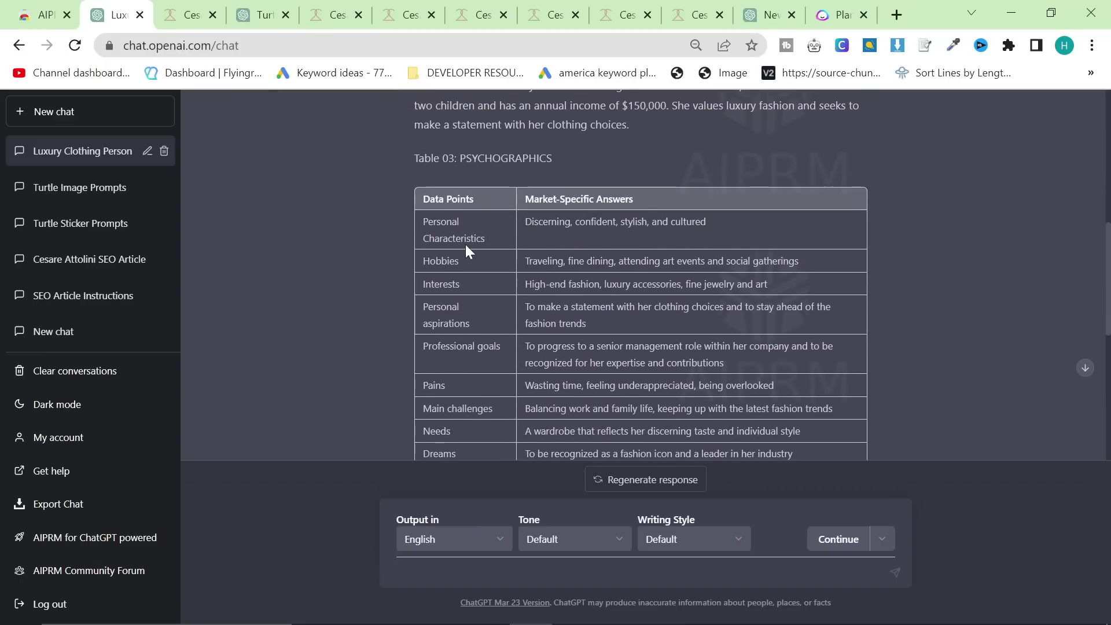
{"action": "scroll", "coordinate": [493, 239], "scroll_direction": "down", "scroll_amount": 2}
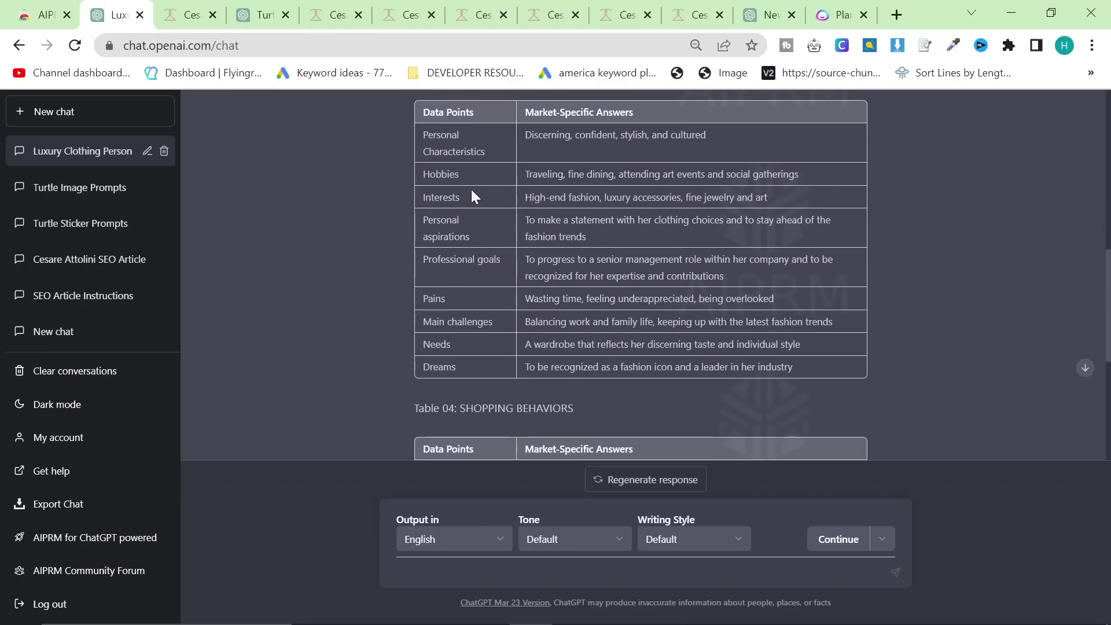
- Highlight the Psychographics table and review the full persona response from Demographics to Shopping Behaviors
{"action": "left_click_drag", "start_coordinate": [412, 124], "coordinate": [851, 357]}
{"action": "scroll", "coordinate": [686, 314], "scroll_direction": "down", "scroll_amount": 3}
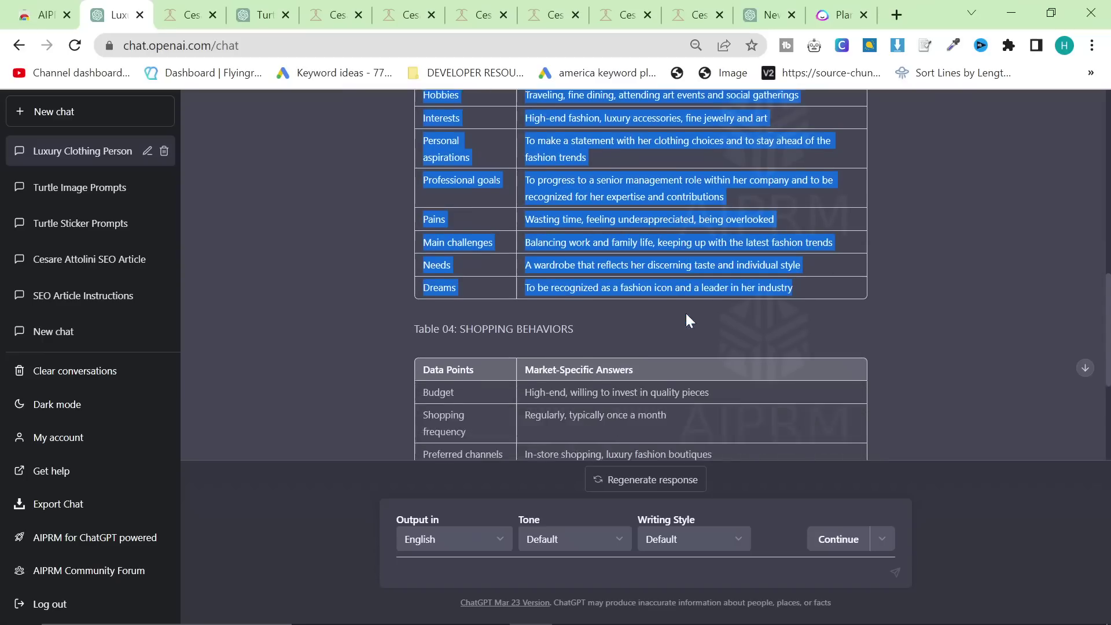
{"action": "scroll", "coordinate": [651, 286], "scroll_direction": "down", "scroll_amount": 3}
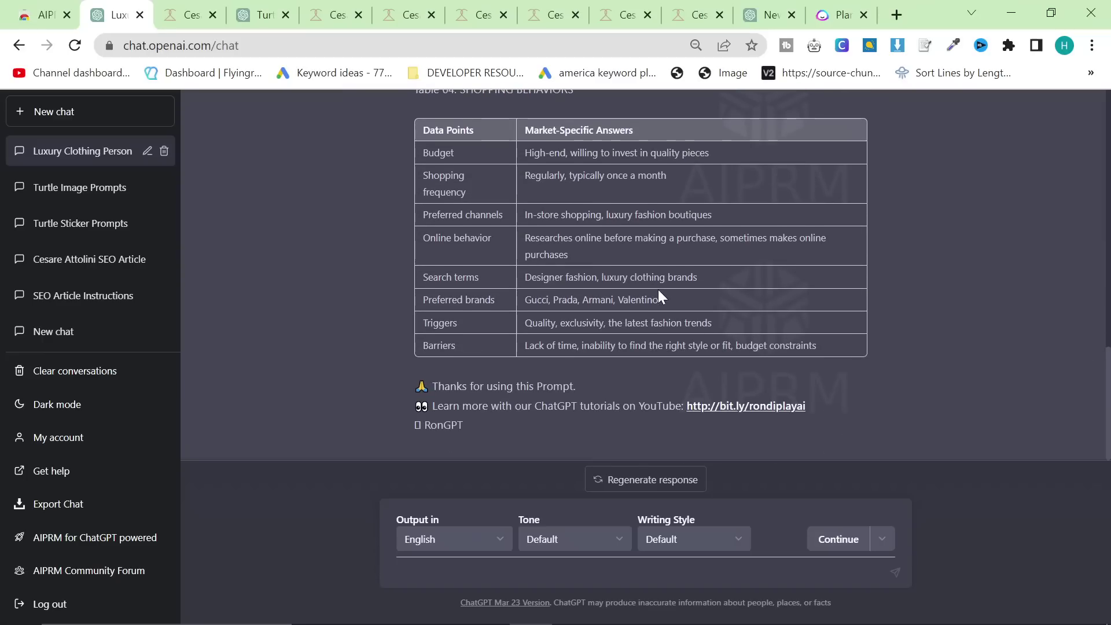
{"action": "scroll", "coordinate": [662, 303], "scroll_direction": "up", "scroll_amount": 20}
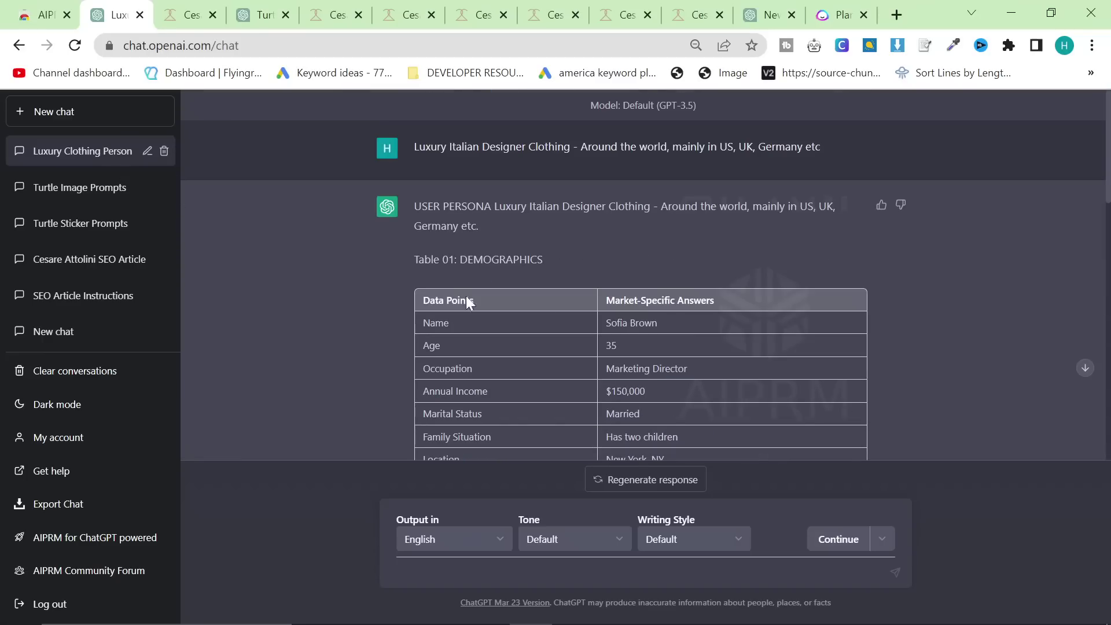
{"action": "scroll", "coordinate": [555, 330], "scroll_direction": "down", "scroll_amount": 20}
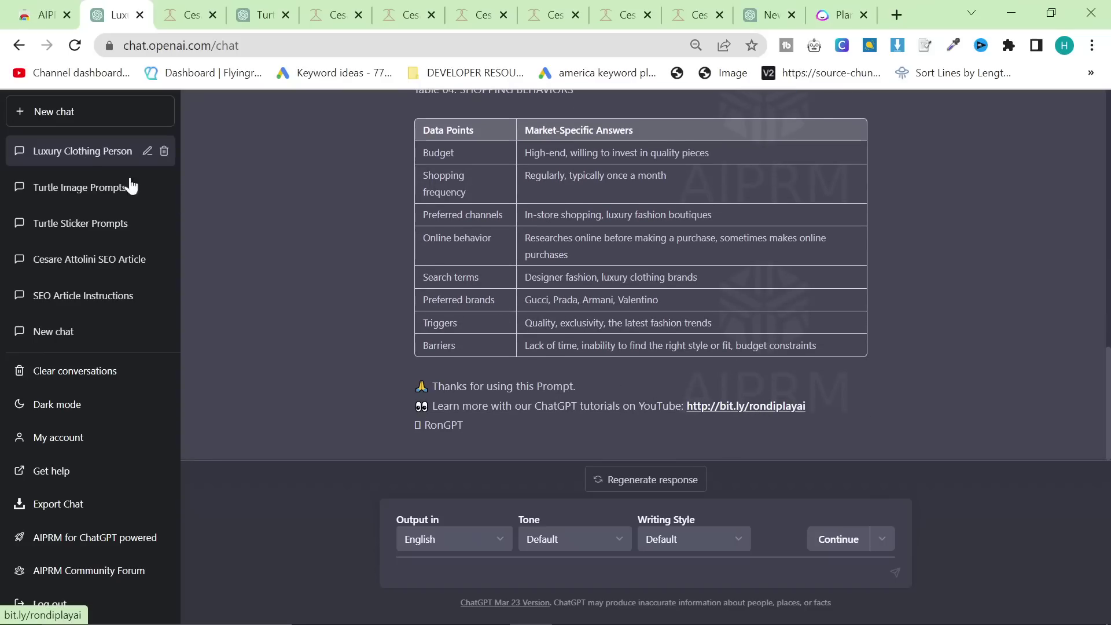
{"action": "scroll", "coordinate": [566, 287], "scroll_direction": "up", "scroll_amount": 15}
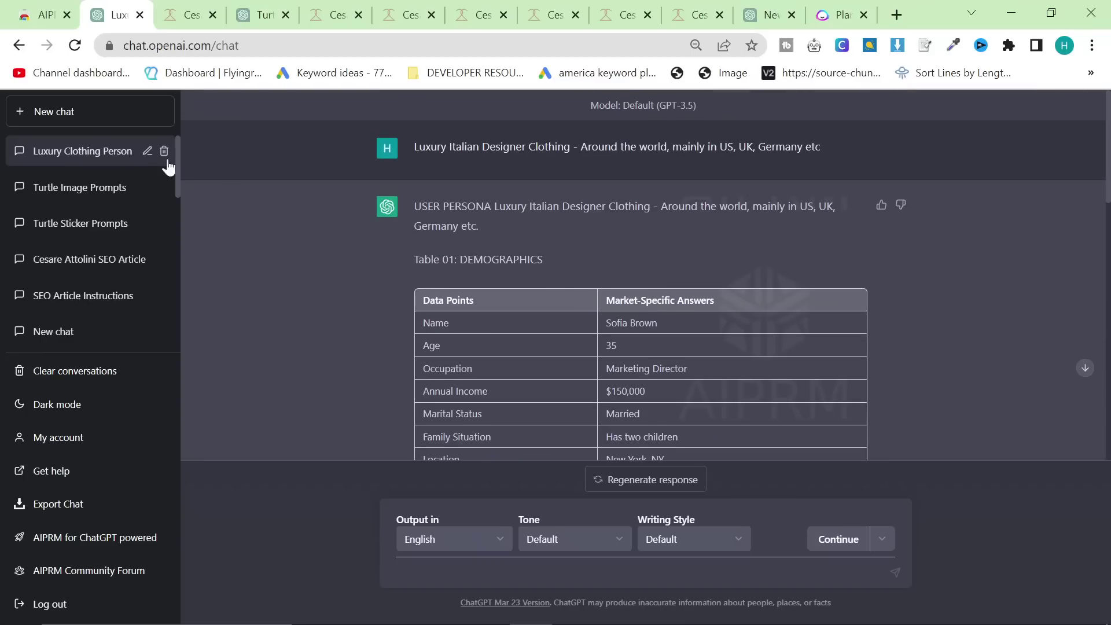
- Reopen the Luxury Clothing Persona conversation and copy its prompt text through "Do not provide bullet points."
{"action": "left_click", "coordinate": [69, 199]}
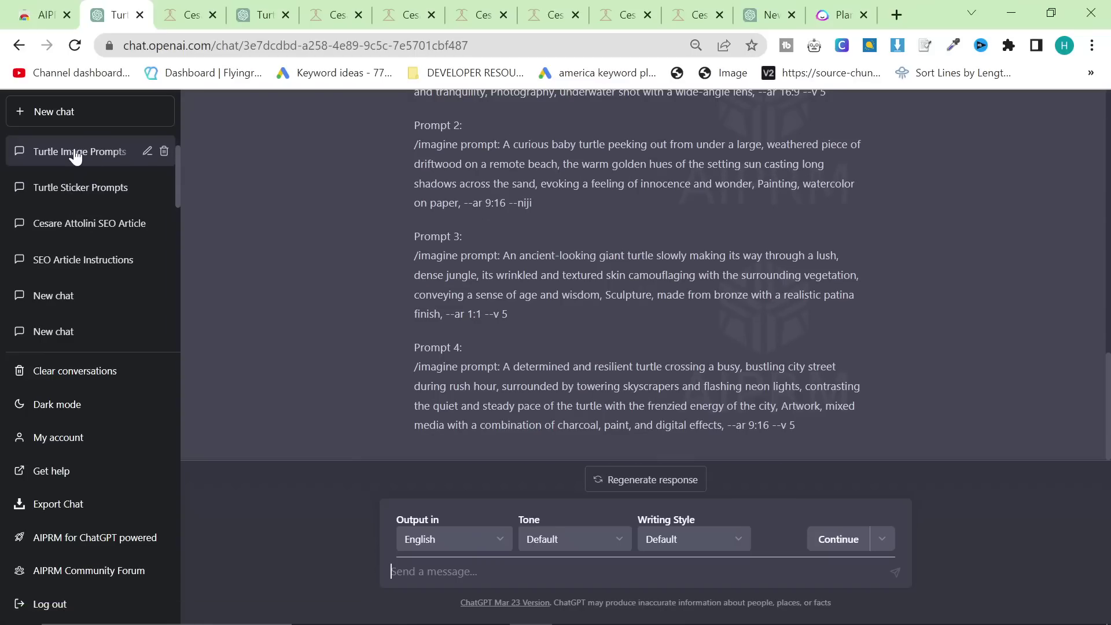
{"action": "left_click", "coordinate": [84, 151]}
{"action": "scroll", "coordinate": [619, 266], "scroll_direction": "up", "scroll_amount": 15}
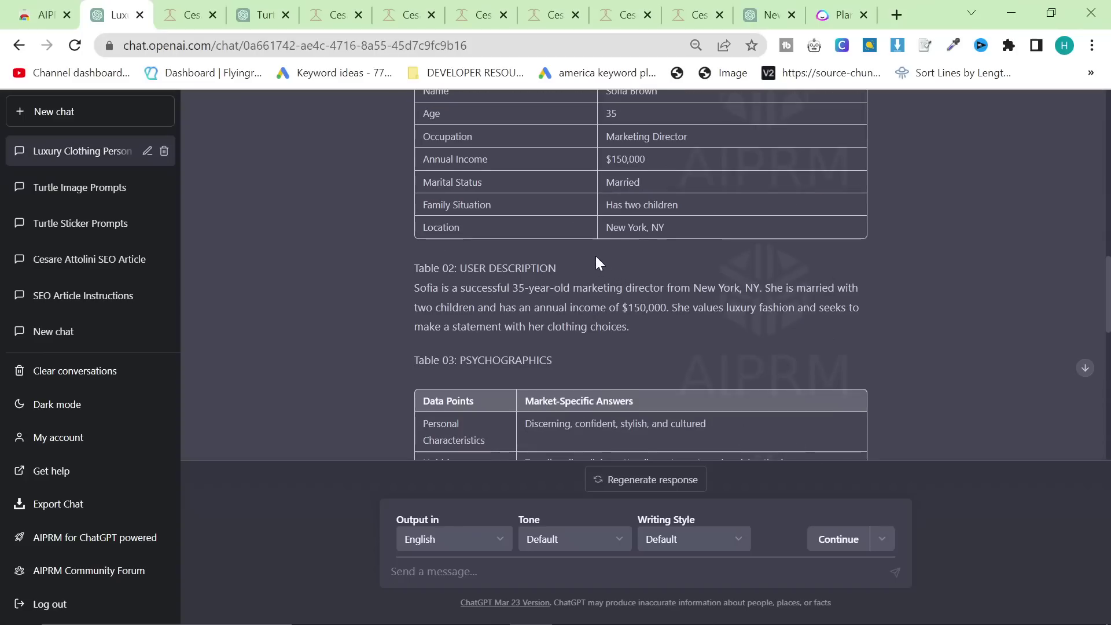
{"action": "left_click_drag", "start_coordinate": [418, 147], "coordinate": [686, 262]}
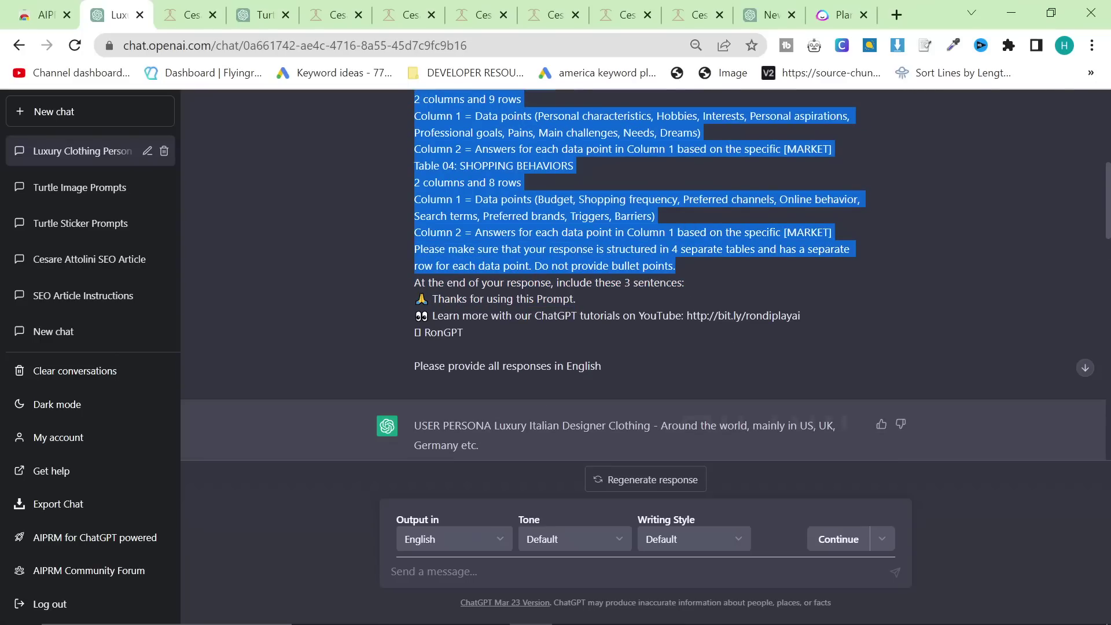
- Paste the copied persona prompt into a new chat and switch the model to GPT-4
{"action": "left_click", "coordinate": [69, 111]}
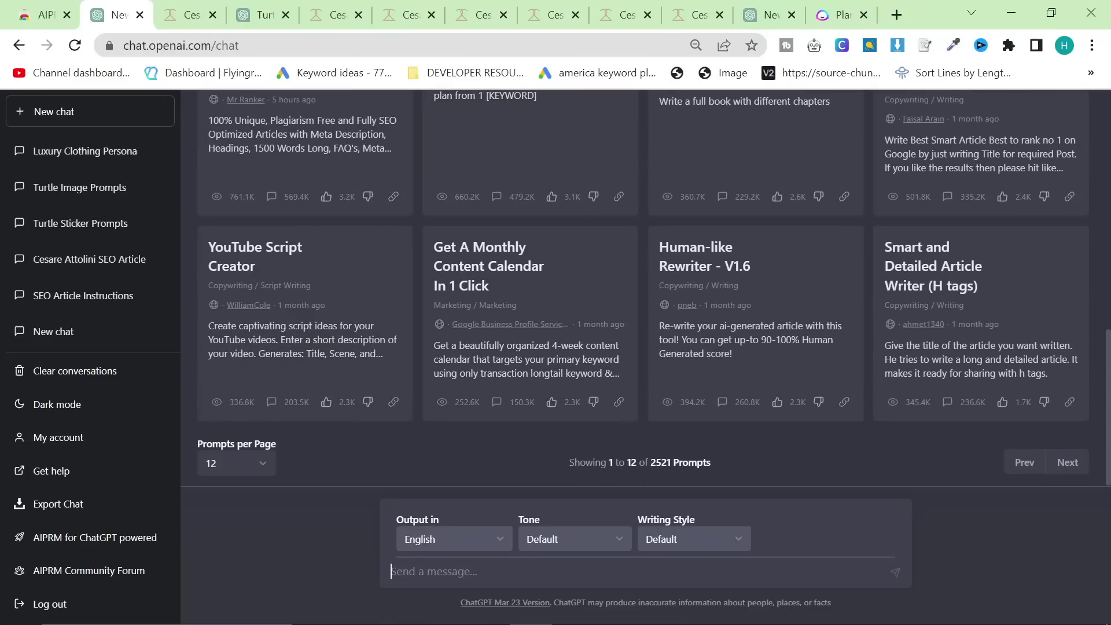
{"action": "key", "text": "ctrl+v"}
{"action": "left_click", "coordinate": [615, 145]}
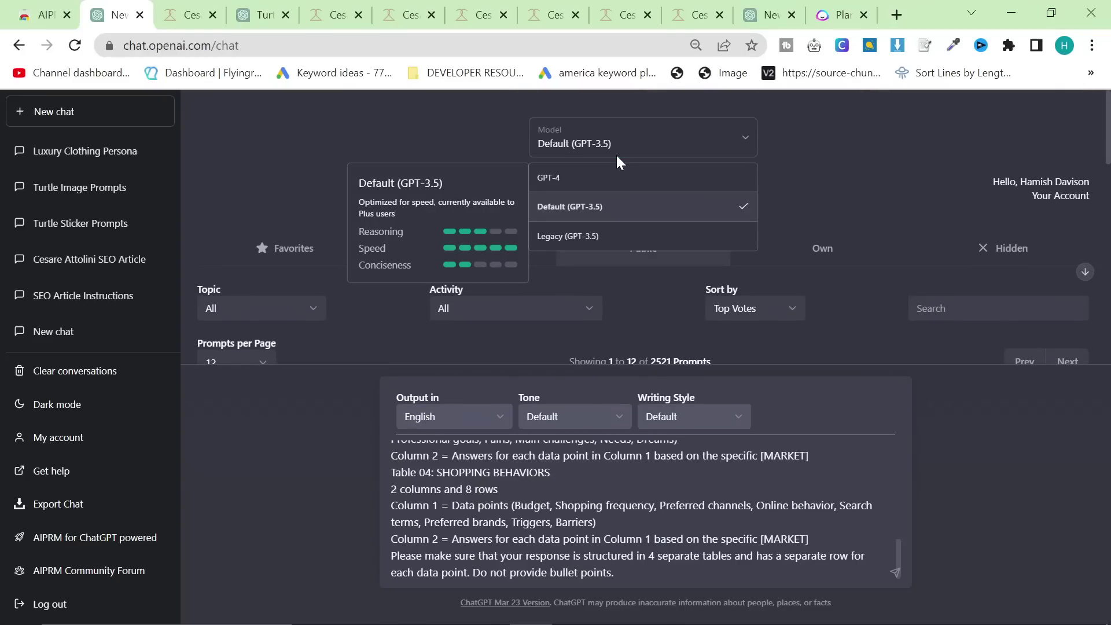
{"action": "left_click", "coordinate": [558, 179]}
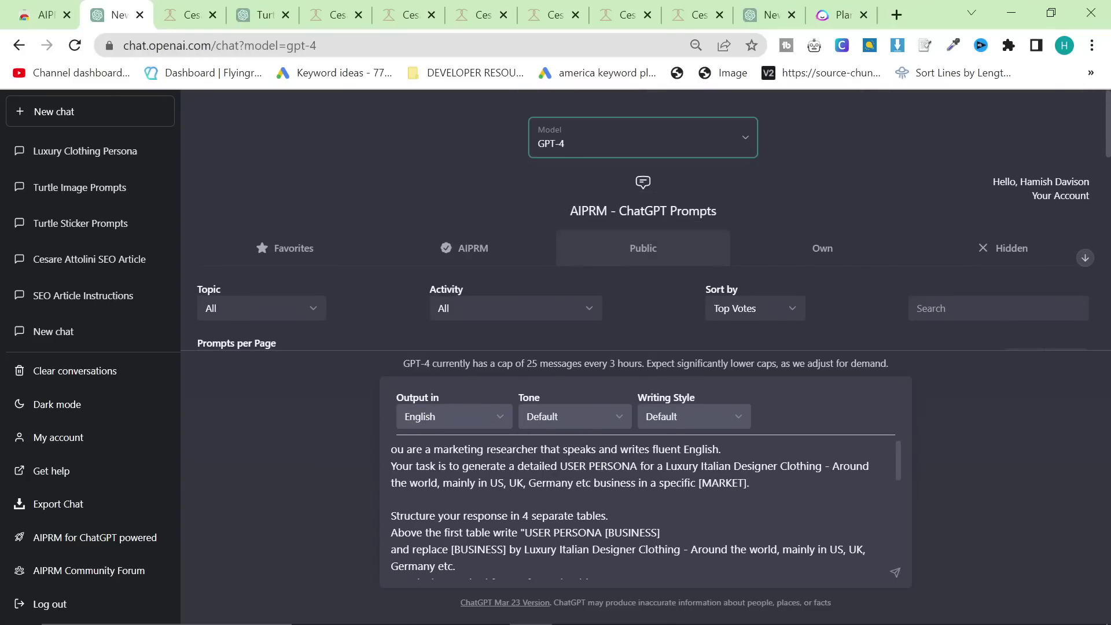
- Insert "Company" after "Luxury Italian Designer Clothing" in the task sentence of the pasted prompt
{"action": "scroll", "coordinate": [642, 510], "scroll_direction": "down", "scroll_amount": 10}
{"action": "scroll", "coordinate": [642, 509], "scroll_direction": "up", "scroll_amount": 5}
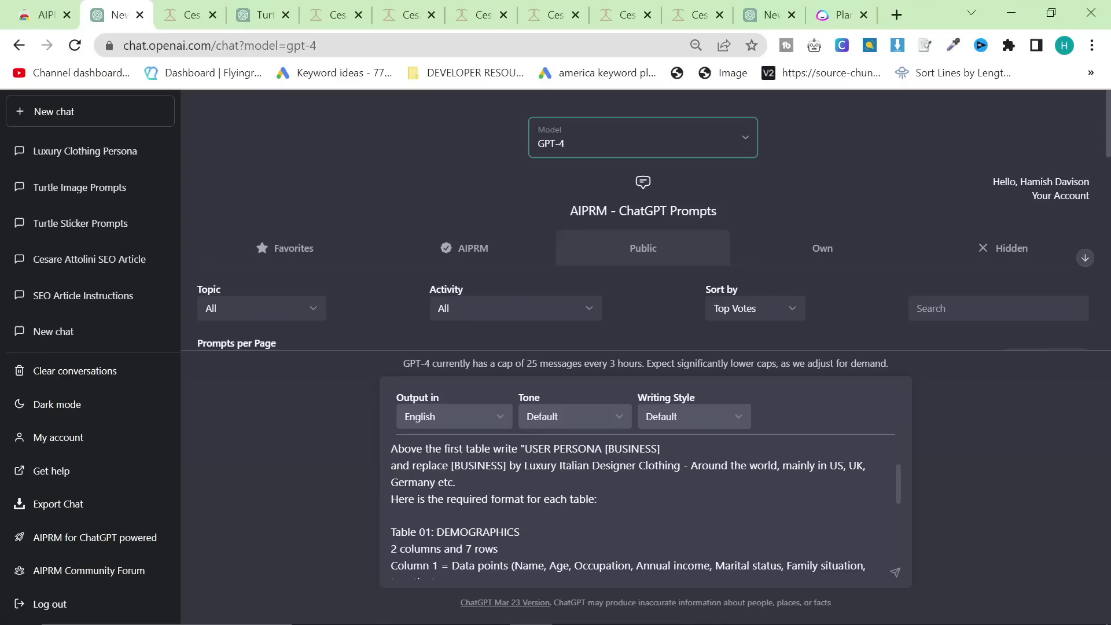
{"action": "scroll", "coordinate": [642, 509], "scroll_direction": "down", "scroll_amount": 4}
{"action": "scroll", "coordinate": [642, 509], "scroll_direction": "up", "scroll_amount": 5}
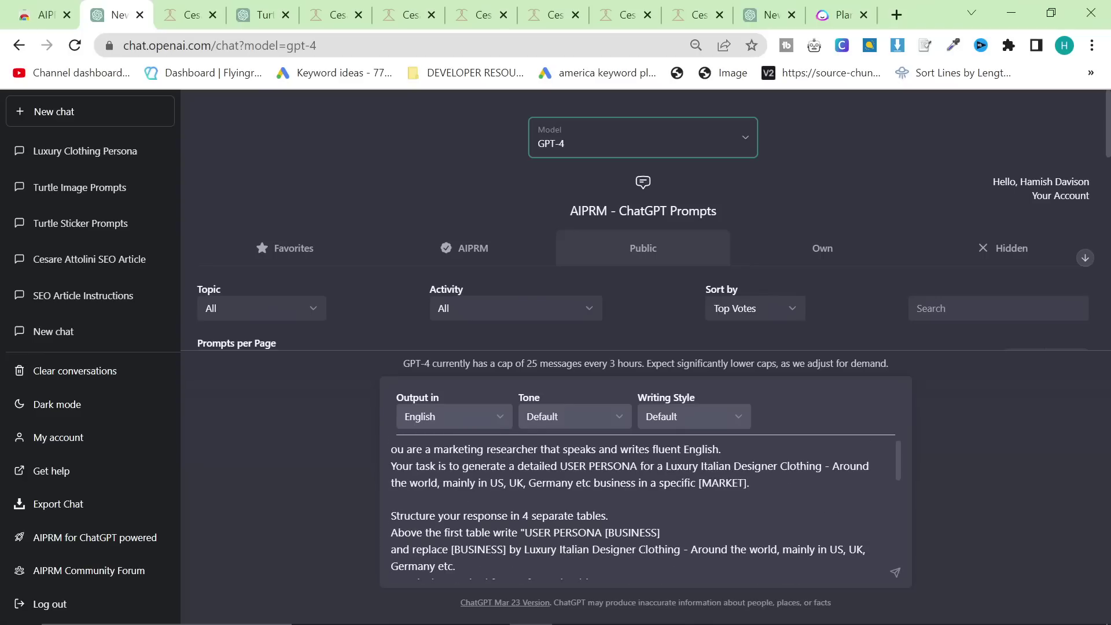
{"action": "key", "text": "ctrl+minus"}
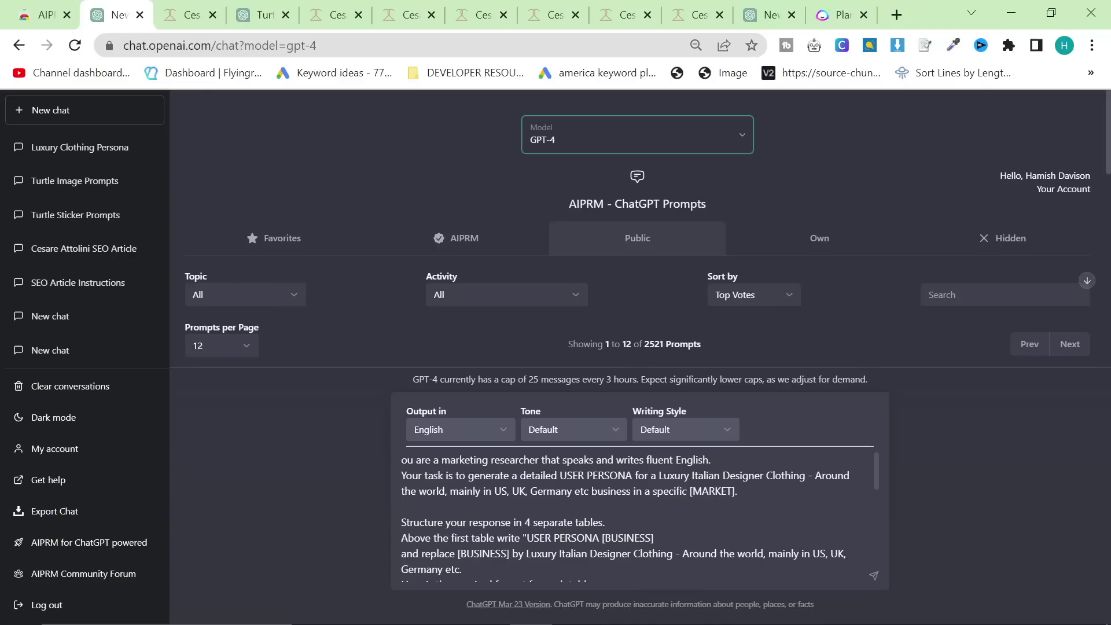
{"action": "double_click", "coordinate": [809, 475]}
{"action": "type", "text": "Company "}
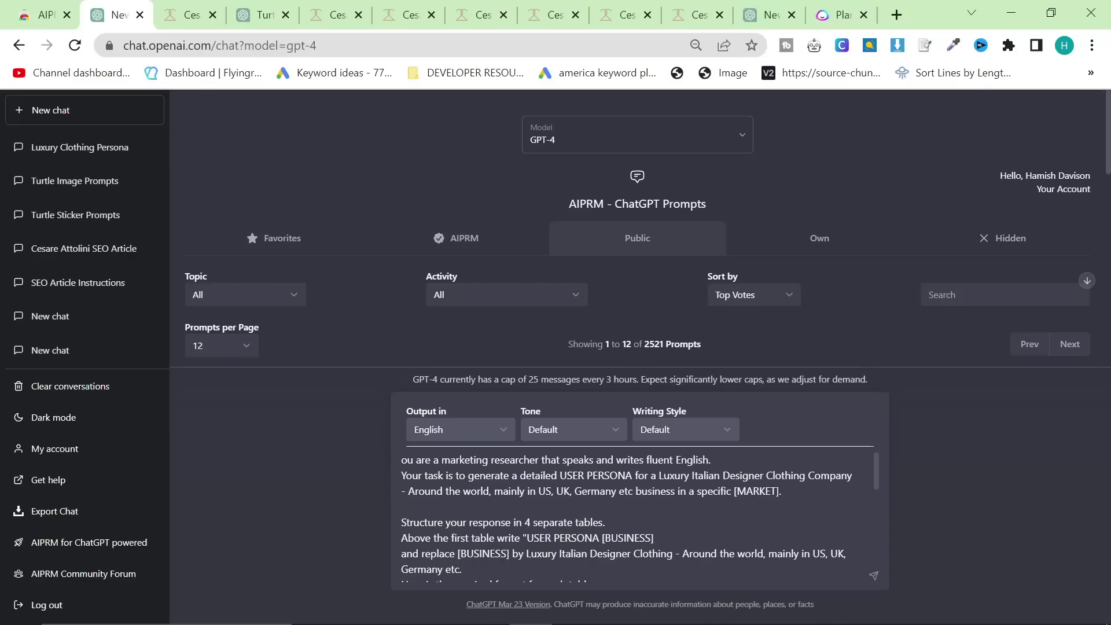
{"action": "type", "text": "-"}
- Add ", we only sell men's clothing" after [MARKET] in the prompt's task sentence
{"action": "double_click", "coordinate": [756, 491]}
{"action": "left_click", "coordinate": [785, 491]}
{"action": "left_click", "coordinate": [401, 506]}
{"action": "type", "text": ", we only sell men"}
{"action": "type", "text": "-s"}
{"action": "key", "text": "BackSpace"}
{"action": "key", "text": "BackSpace"}
{"action": "type", "text": "'s clothing"}
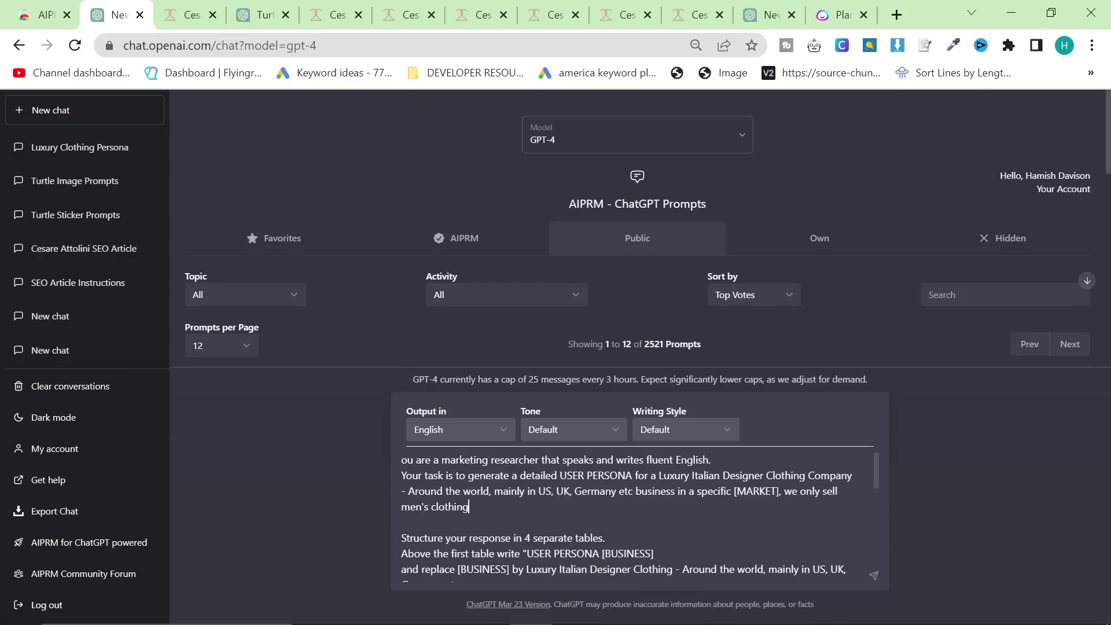
- Check the rest of the edited persona prompt and submit it to GPT-4
{"action": "scroll", "coordinate": [637, 515], "scroll_direction": "down", "scroll_amount": 2}
{"action": "scroll", "coordinate": [637, 515], "scroll_direction": "down", "scroll_amount": 5}
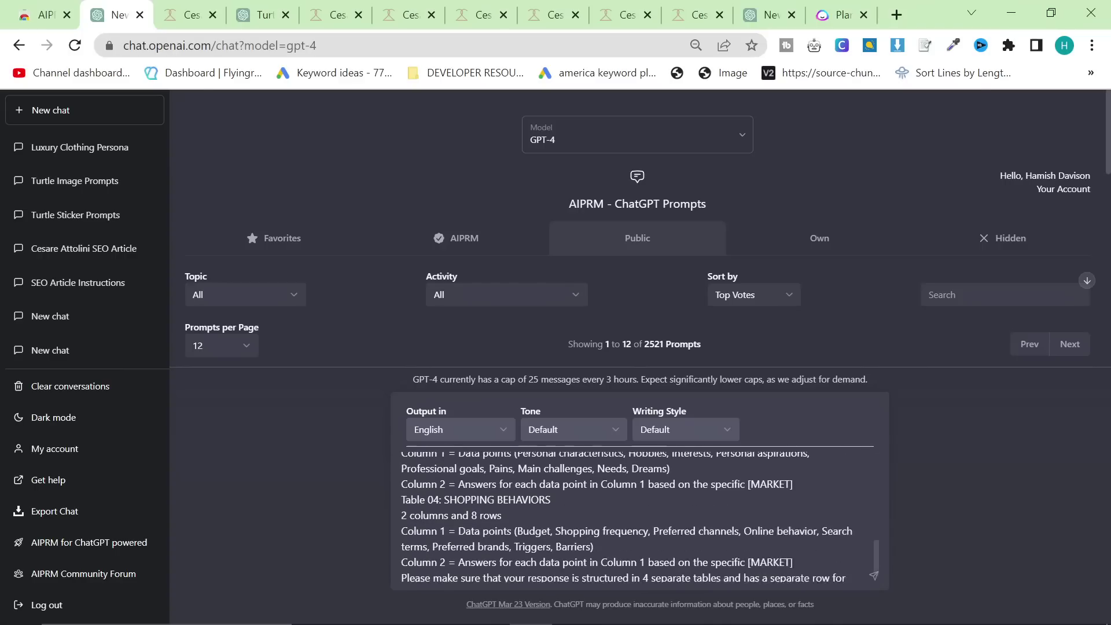
{"action": "key", "text": "Return"}
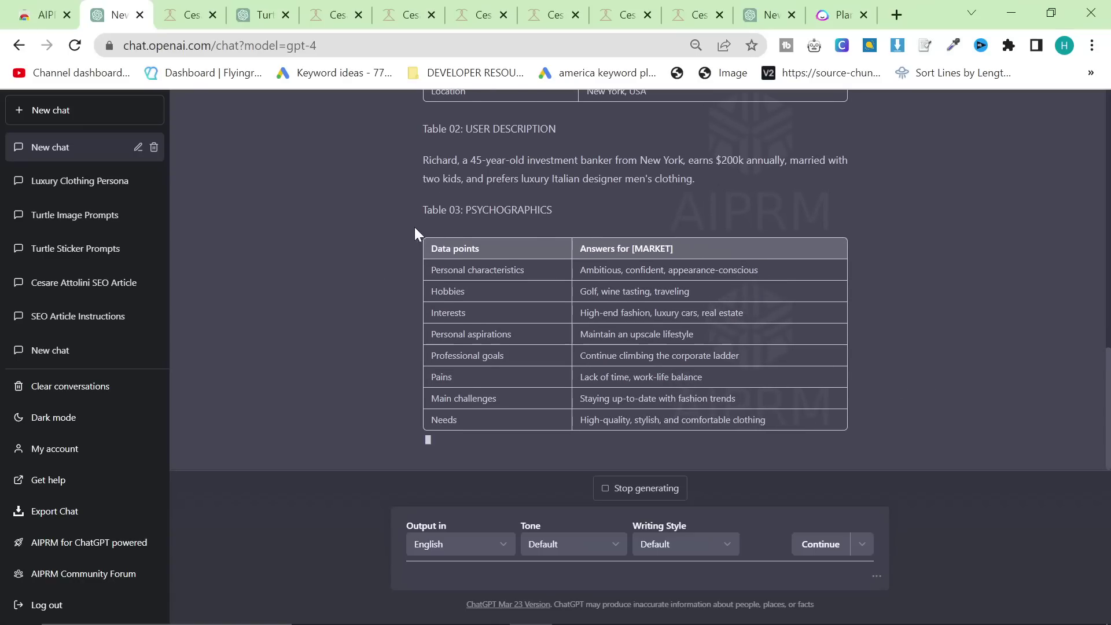
- Examine the new persona's Psychographics table, highlighting the whole table and individual Hobbies entries
{"action": "left_click_drag", "start_coordinate": [416, 231], "coordinate": [1033, 389]}
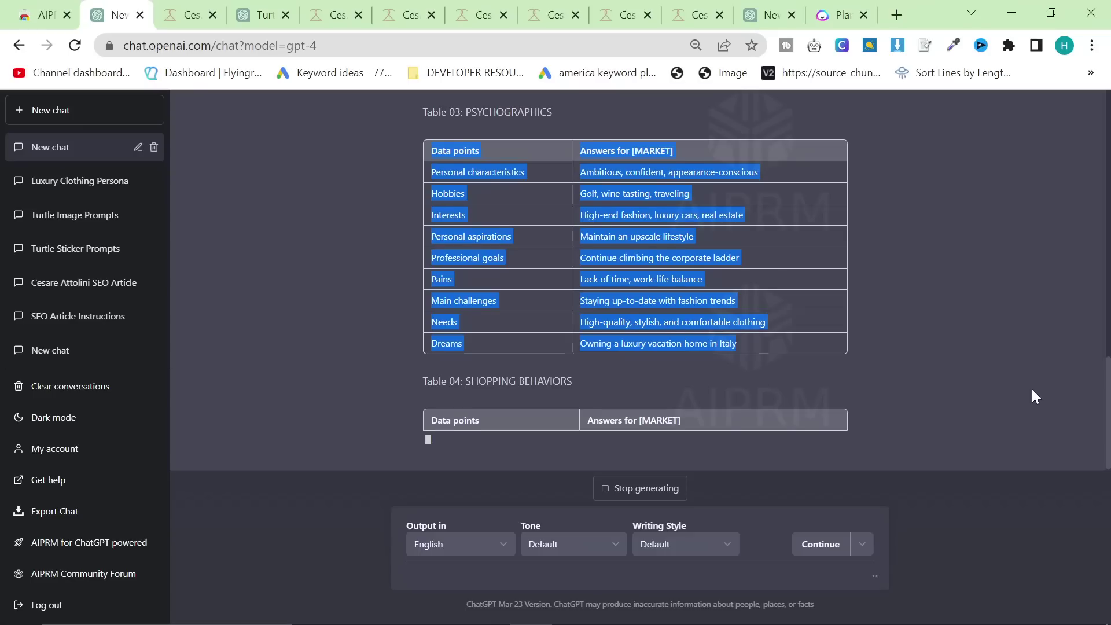
{"action": "scroll", "coordinate": [868, 327], "scroll_direction": "up", "scroll_amount": 3}
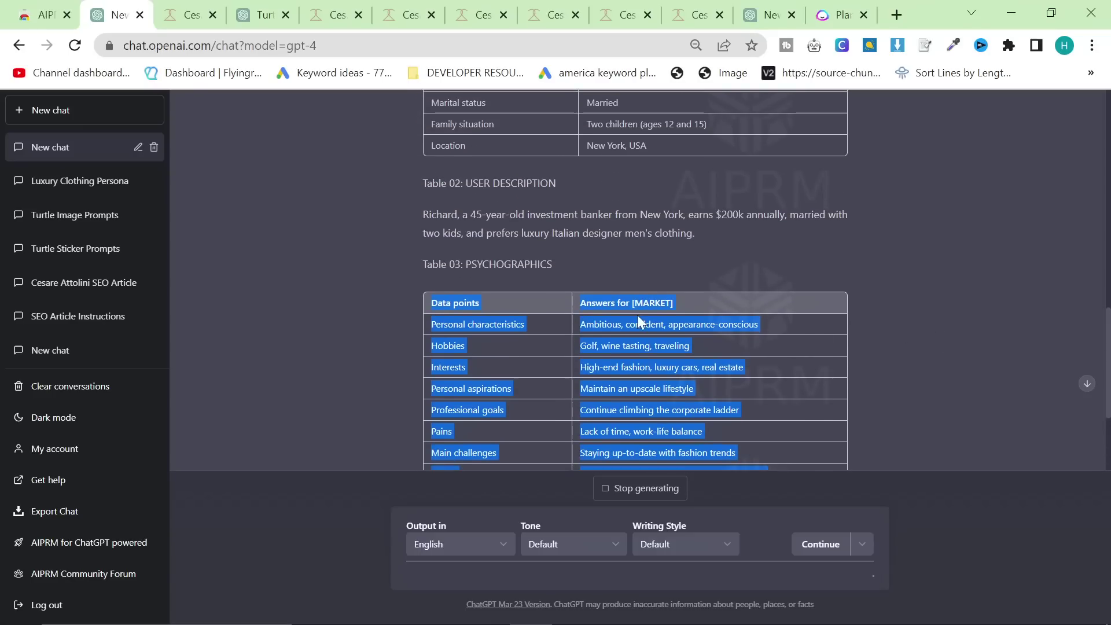
{"action": "left_click", "coordinate": [696, 349]}
{"action": "double_click", "coordinate": [588, 346]}
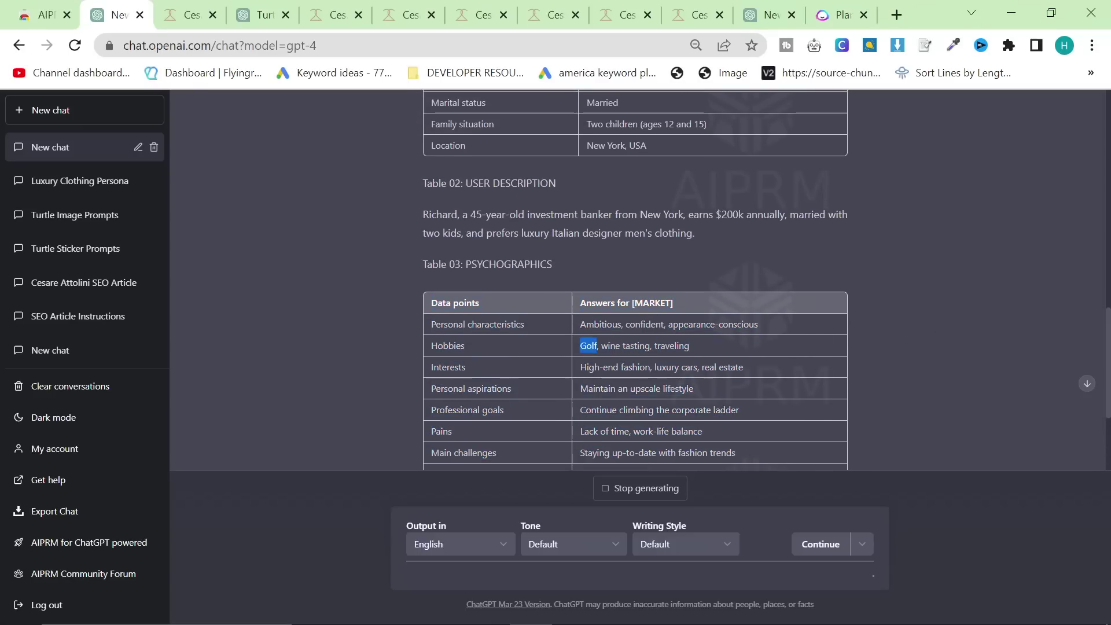
{"action": "left_click_drag", "start_coordinate": [602, 346], "coordinate": [650, 346]}
{"action": "scroll", "coordinate": [669, 339], "scroll_direction": "down", "scroll_amount": 2}
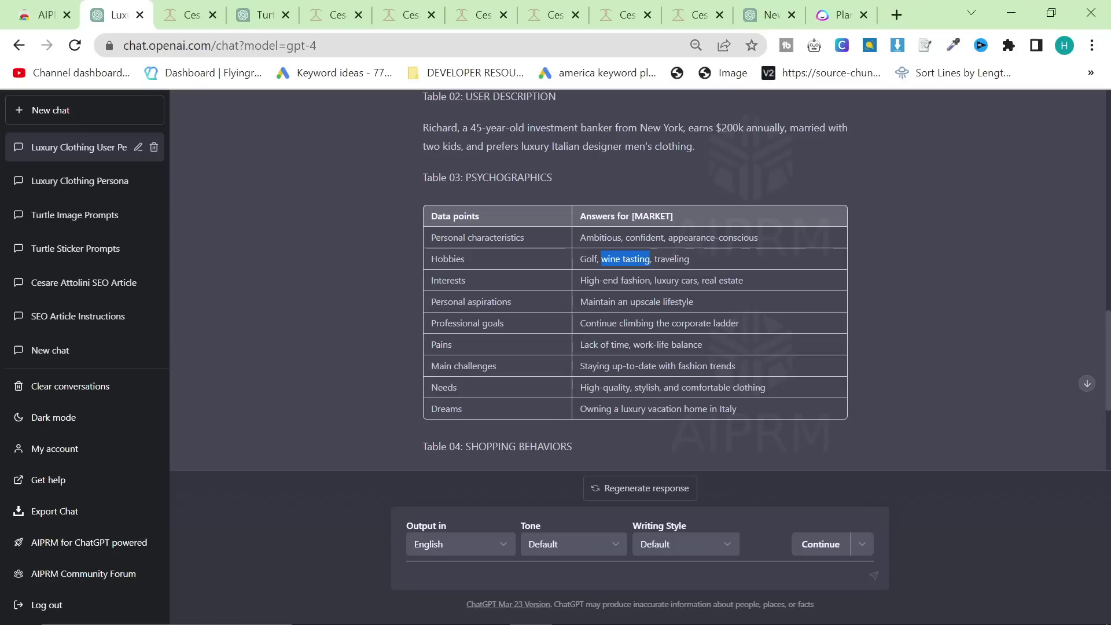
- Examine the Professional goals and Main challenges rows in the Psychographics table, highlighting each one
{"action": "triple_click", "coordinate": [774, 326]}
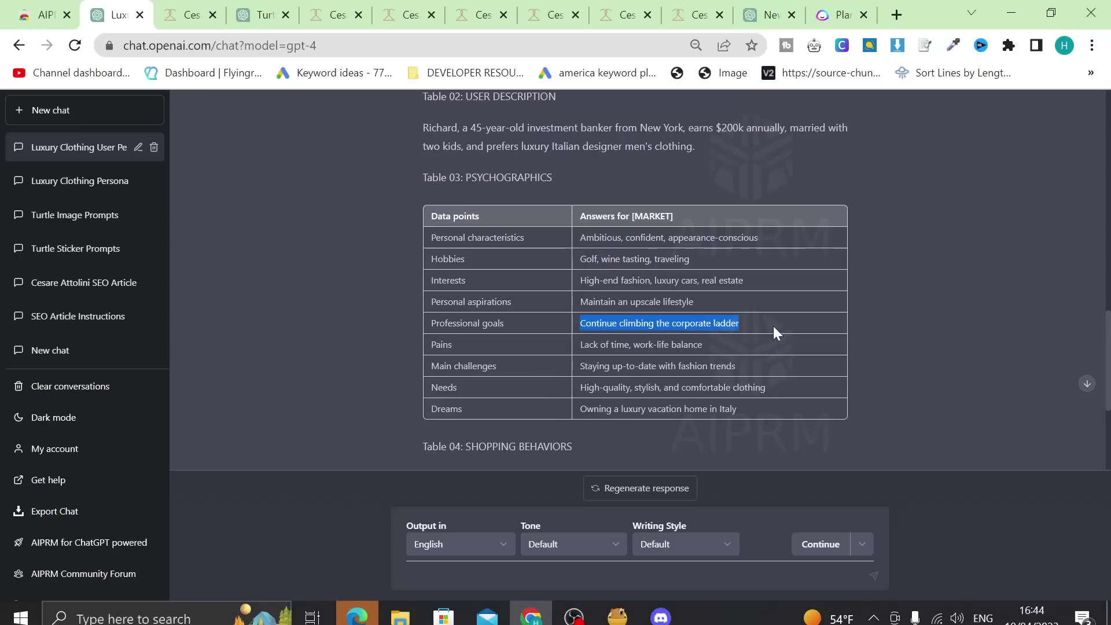
{"action": "left_click", "coordinate": [764, 327]}
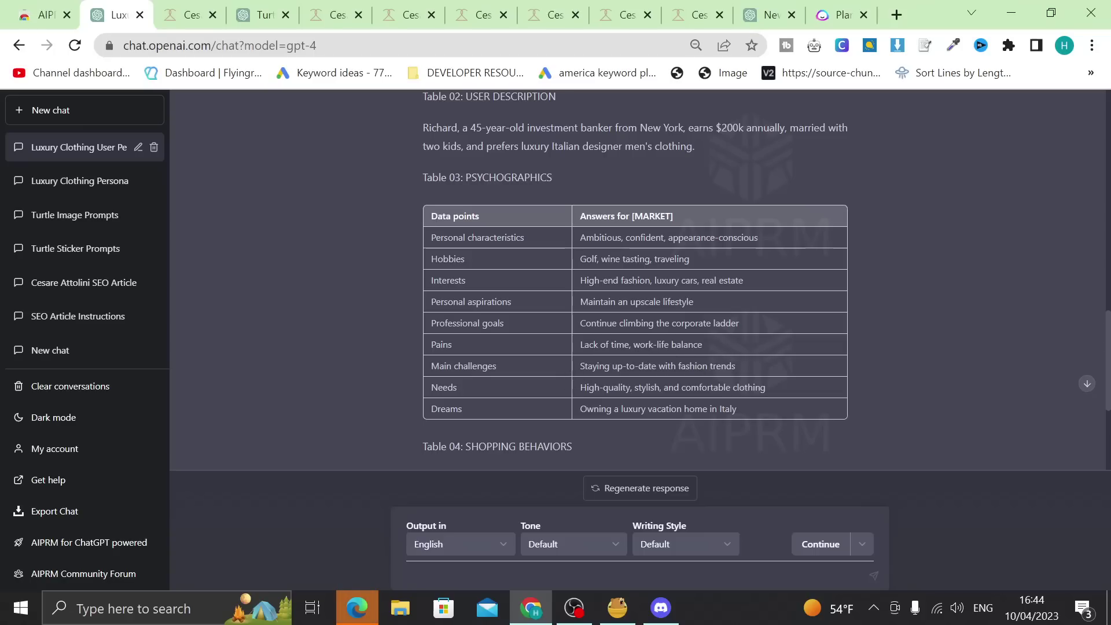
{"action": "left_click_drag", "start_coordinate": [736, 366], "coordinate": [430, 366]}
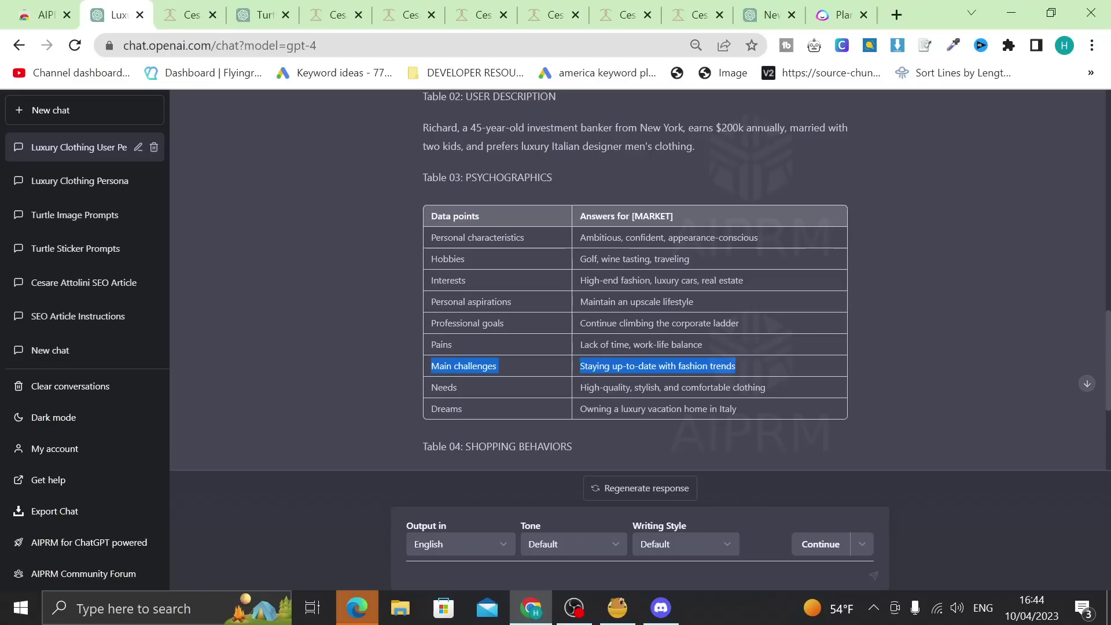
{"action": "left_click", "coordinate": [788, 371]}
{"action": "triple_click", "coordinate": [787, 371]}
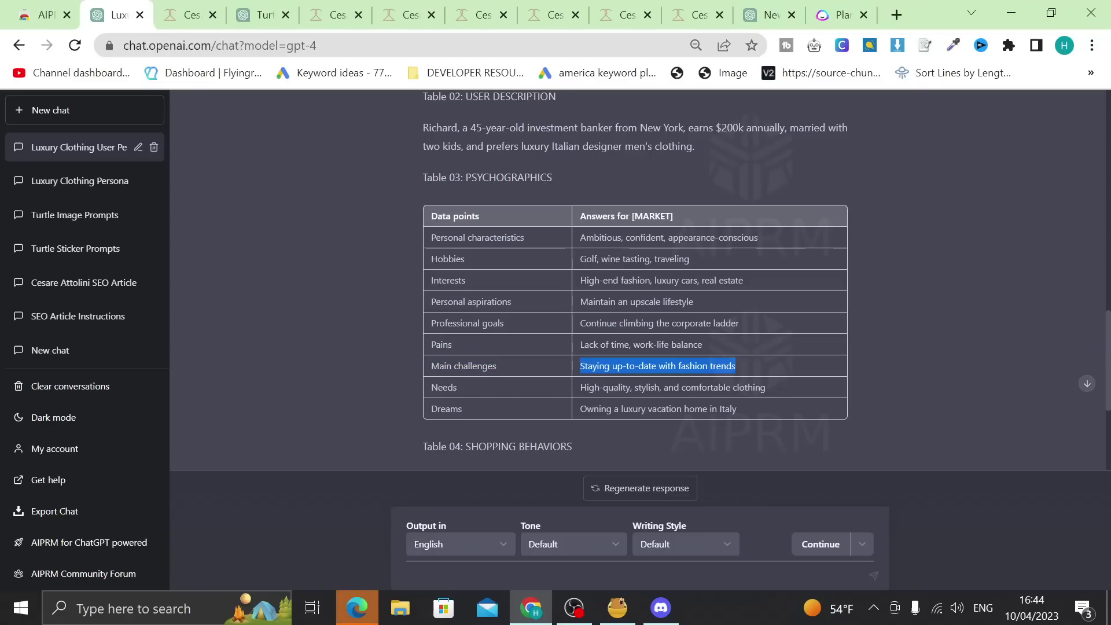
{"action": "left_click", "coordinate": [788, 371]}
{"action": "left_click_drag", "start_coordinate": [787, 371], "coordinate": [515, 370]}
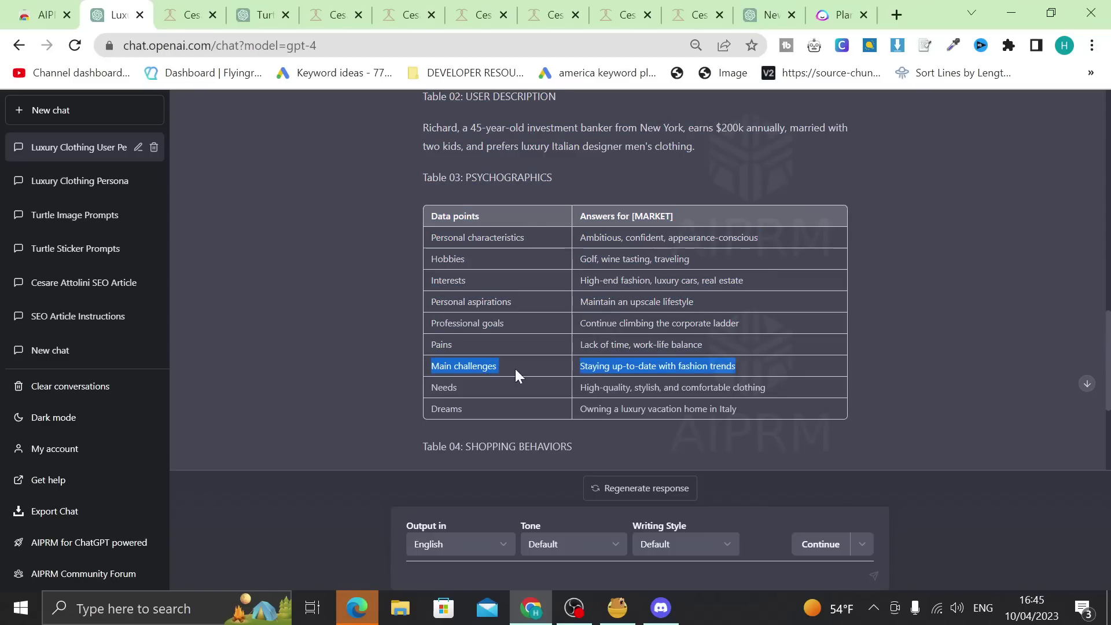
{"action": "left_click", "coordinate": [572, 391]}
- Examine the Needs and Dreams rows at the end of the Psychographics table
{"action": "scroll", "coordinate": [660, 388], "scroll_direction": "down", "scroll_amount": 2}
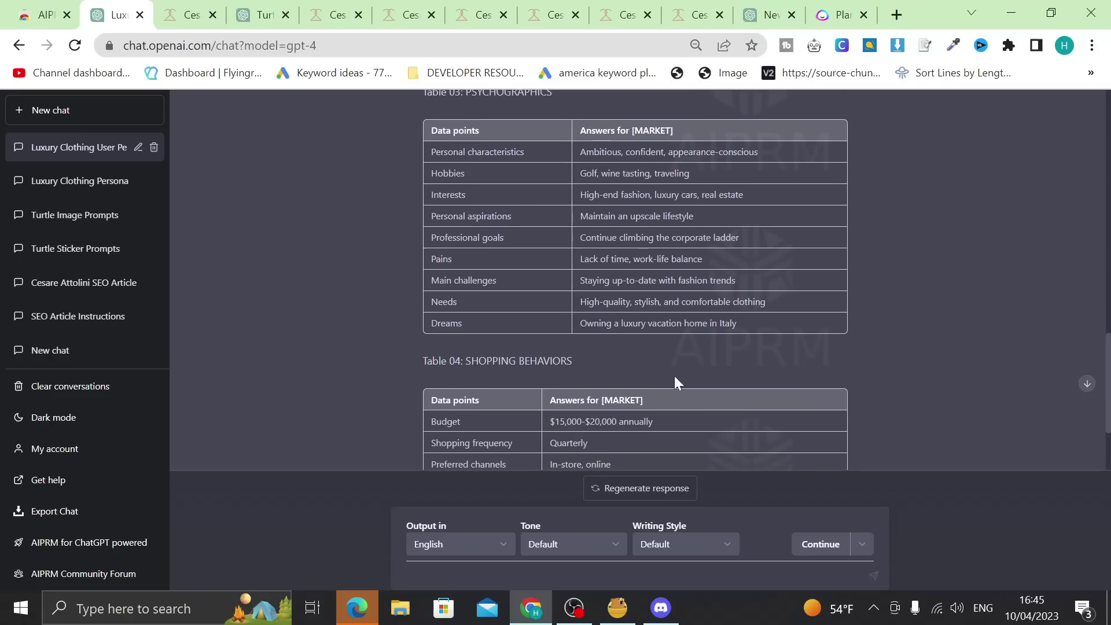
{"action": "left_click_drag", "start_coordinate": [774, 306], "coordinate": [572, 342]}
{"action": "left_click", "coordinate": [536, 326]}
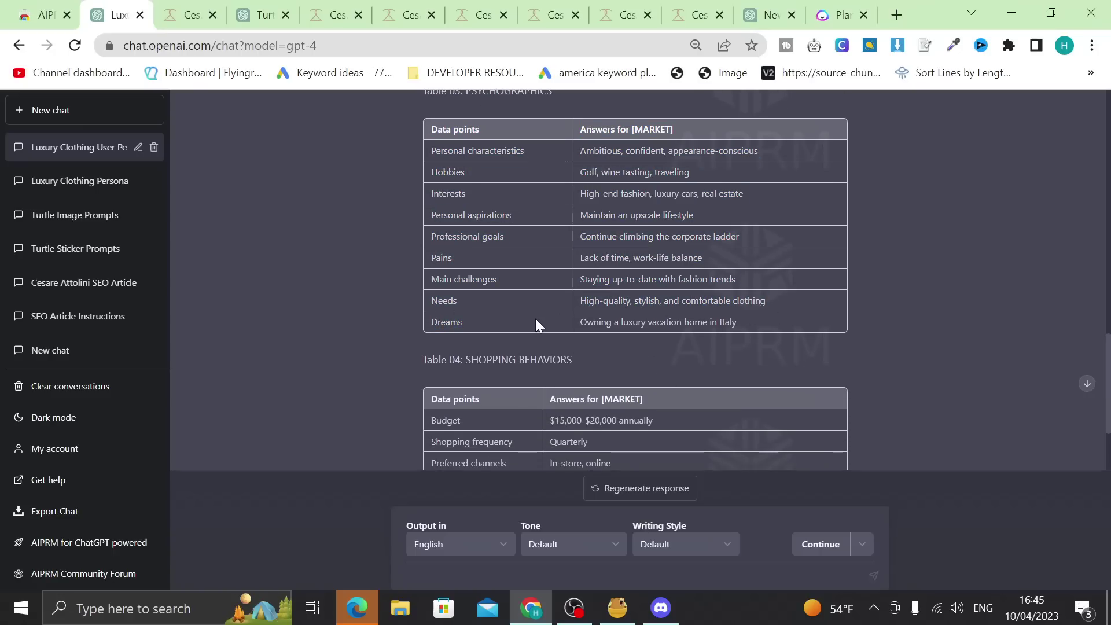
{"action": "left_click_drag", "start_coordinate": [749, 330], "coordinate": [417, 327]}
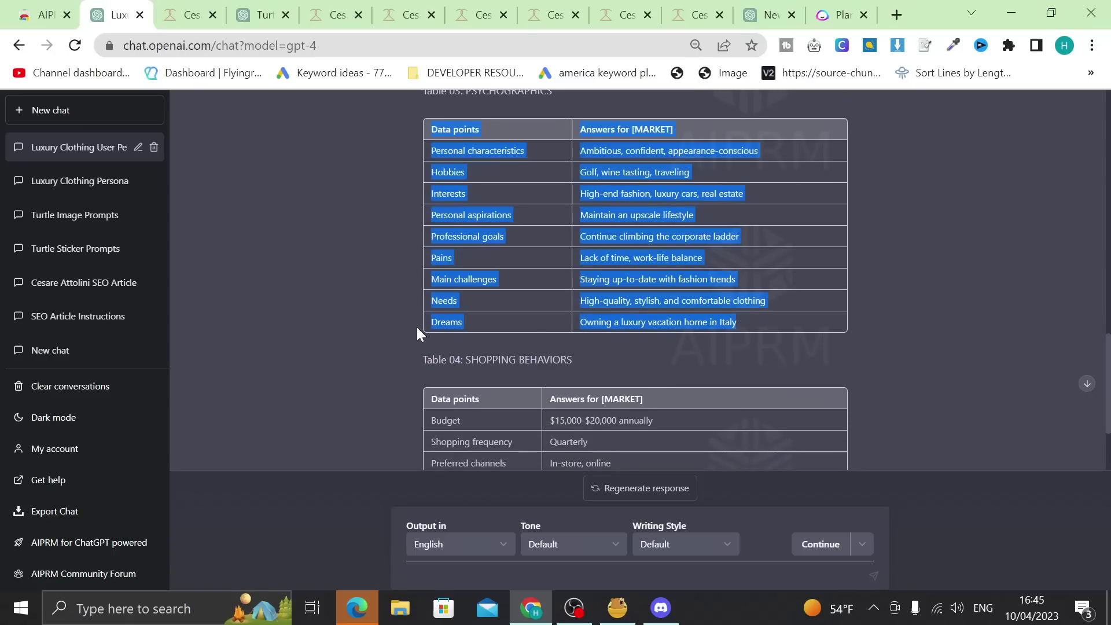
{"action": "left_click", "coordinate": [591, 370]}
- Examine the Budget, Search terms and Preferred brands rows of the Shopping Behaviors table
{"action": "scroll", "coordinate": [655, 365], "scroll_direction": "down", "scroll_amount": 2}
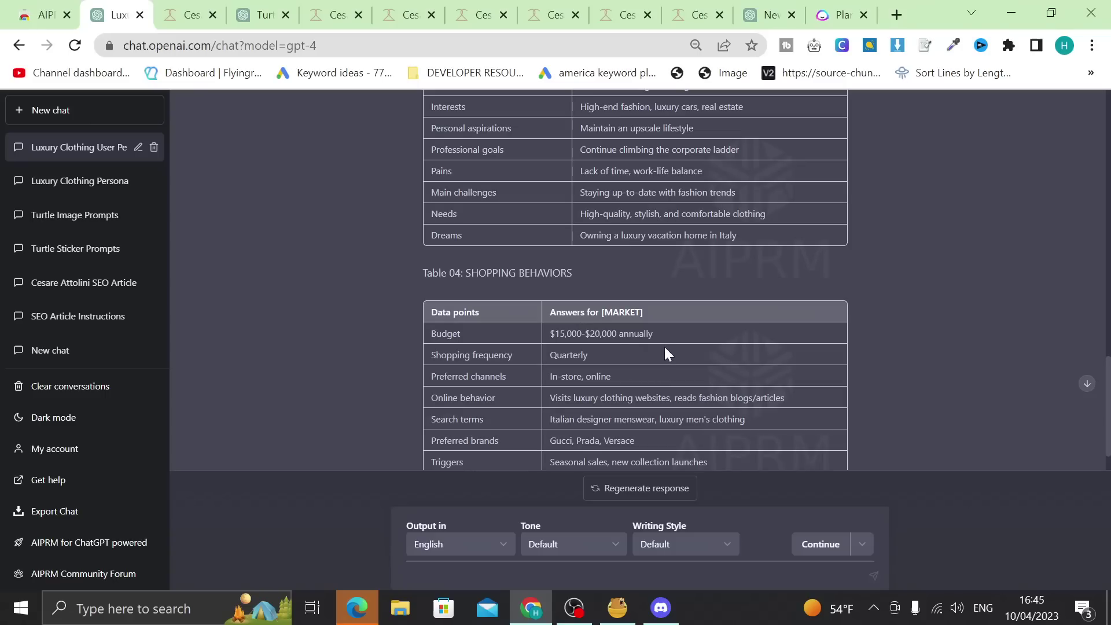
{"action": "scroll", "coordinate": [665, 346], "scroll_direction": "down", "scroll_amount": 1}
{"action": "left_click_drag", "start_coordinate": [654, 288], "coordinate": [557, 293]}
{"action": "left_click", "coordinate": [546, 292]}
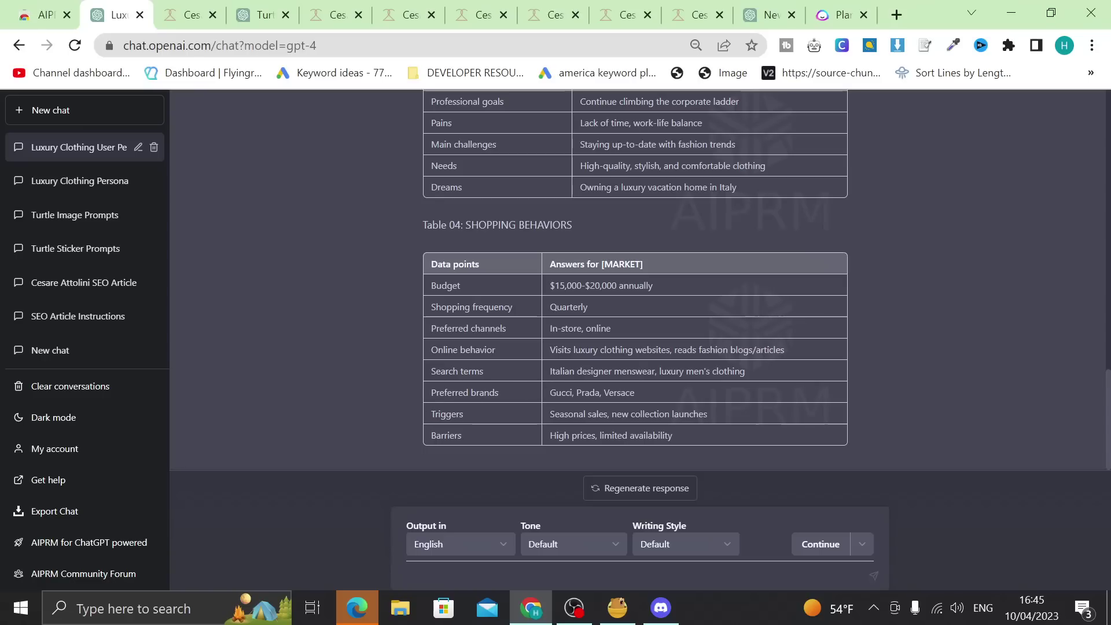
{"action": "mouse_move", "coordinate": [547, 377]}
{"action": "left_mouse_down"}
{"action": "mouse_move", "coordinate": [762, 375]}
{"action": "mouse_move", "coordinate": [550, 378]}
{"action": "left_mouse_up"}
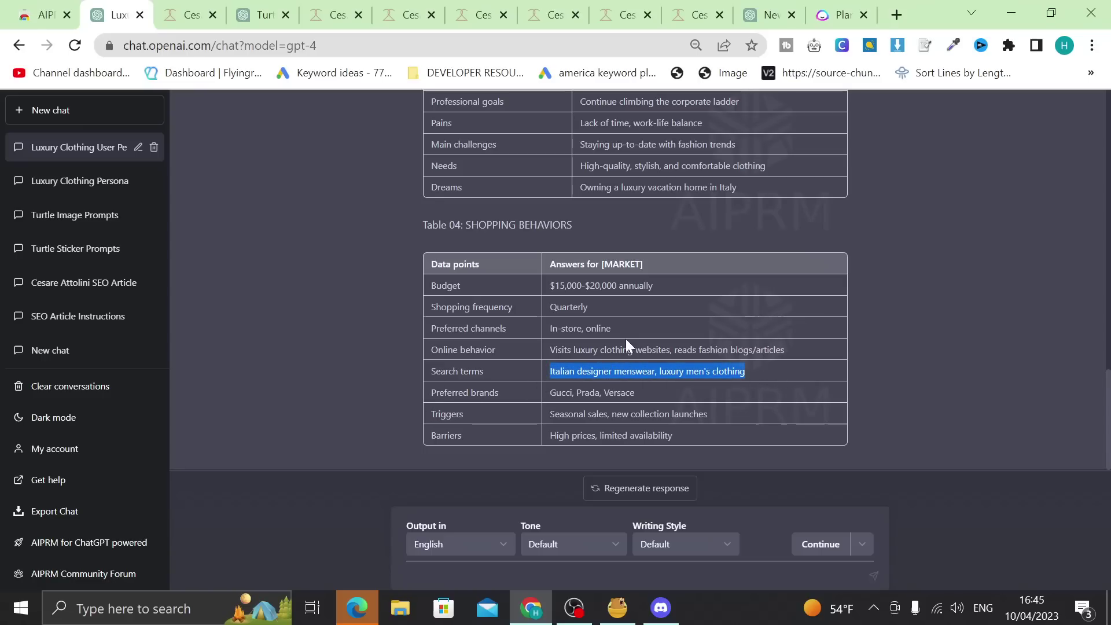
{"action": "left_click_drag", "start_coordinate": [695, 393], "coordinate": [370, 392]}
{"action": "left_click", "coordinate": [542, 392]}
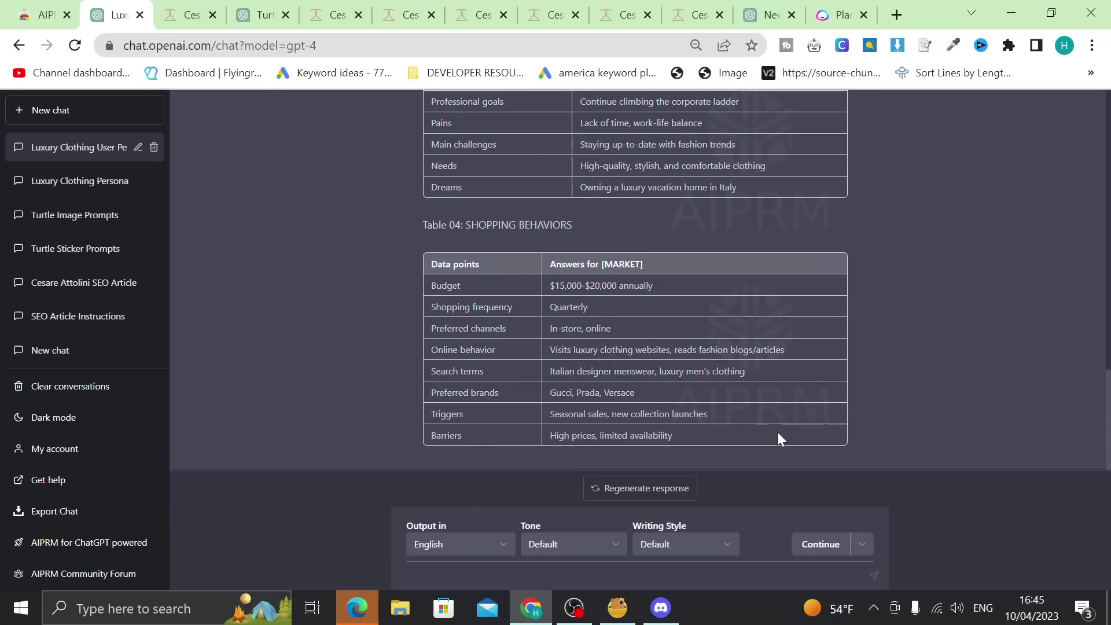
- Examine the Triggers and Barriers rows of the Shopping Behaviors table, highlighting "Seasonal sales"
{"action": "left_click_drag", "start_coordinate": [776, 432], "coordinate": [595, 414]}
{"action": "left_click", "coordinate": [741, 416]}
{"action": "left_click_drag", "start_coordinate": [738, 415], "coordinate": [421, 419]}
{"action": "left_click", "coordinate": [571, 429]}
{"action": "left_click_drag", "start_coordinate": [575, 415], "coordinate": [530, 409]}
{"action": "left_click_drag", "start_coordinate": [606, 421], "coordinate": [608, 417]}
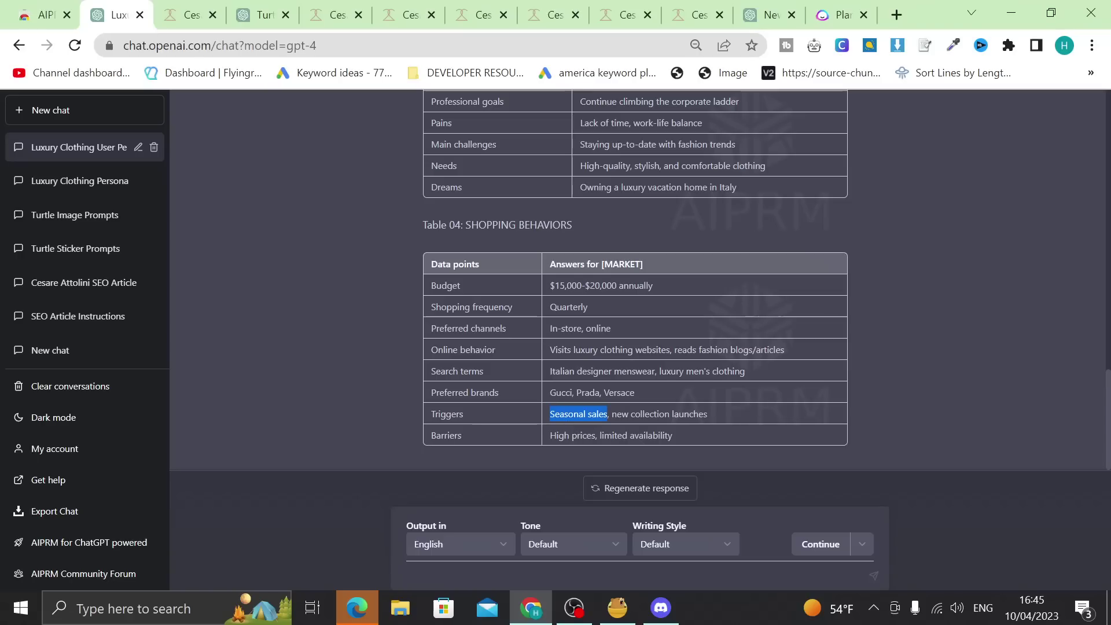
- Review the menswear persona response from the Demographics table through the Shopping Behaviors table, highlighting a block of text further up the chat
{"action": "scroll", "coordinate": [616, 425], "scroll_direction": "up", "scroll_amount": 10}
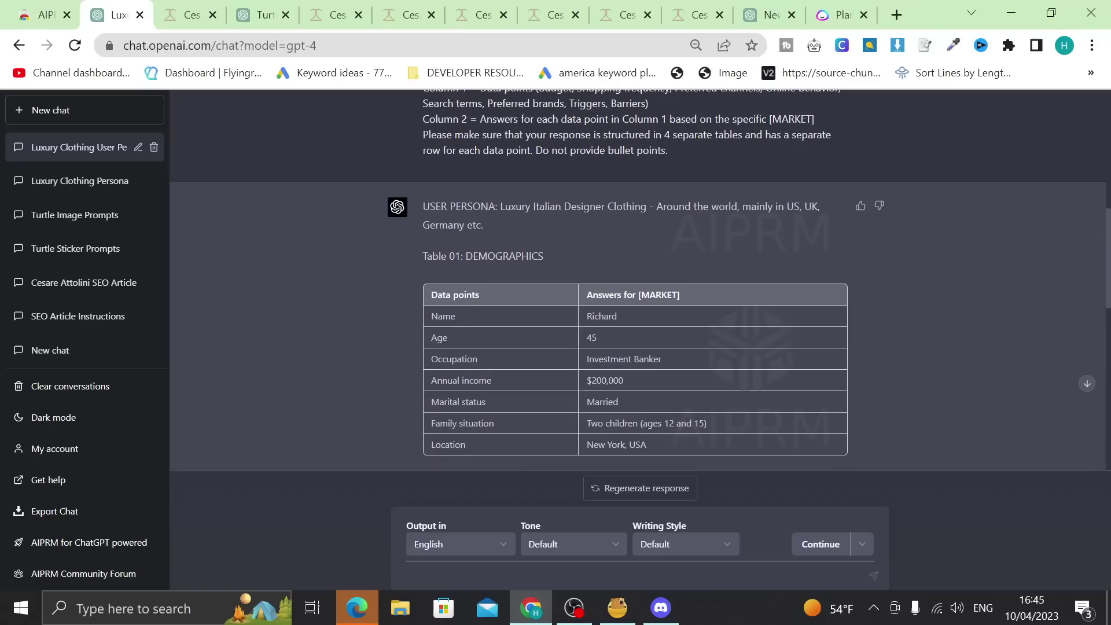
{"action": "scroll", "coordinate": [537, 366], "scroll_direction": "down", "scroll_amount": 10}
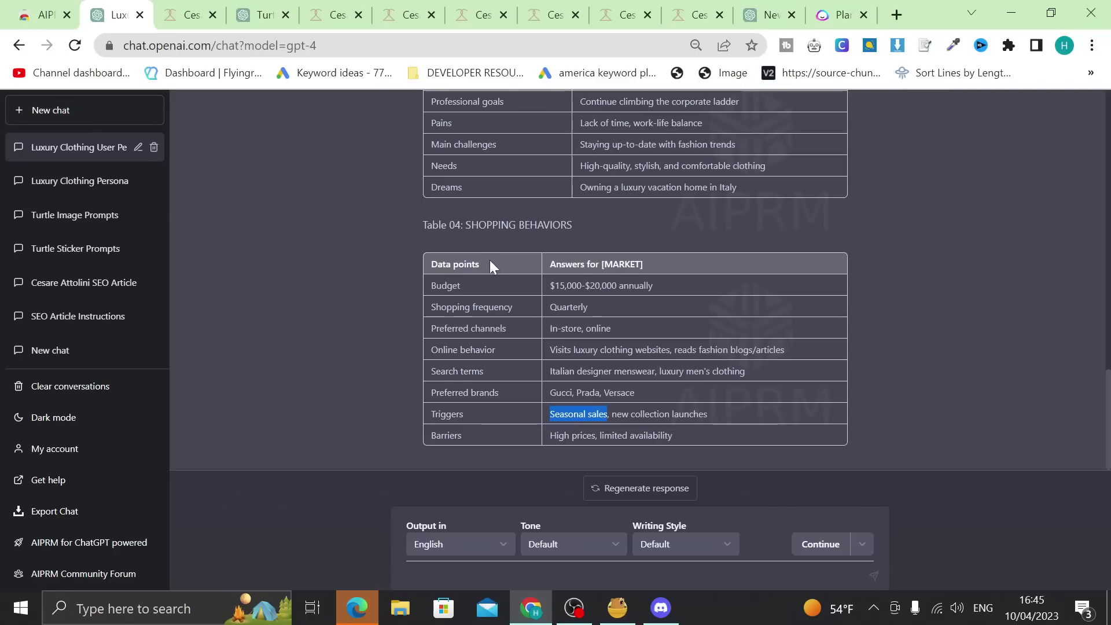
{"action": "scroll", "coordinate": [490, 260], "scroll_direction": "up", "scroll_amount": 15}
{"action": "left_click_drag", "start_coordinate": [405, 137], "coordinate": [760, 393]}
{"action": "left_click", "coordinate": [740, 418]}
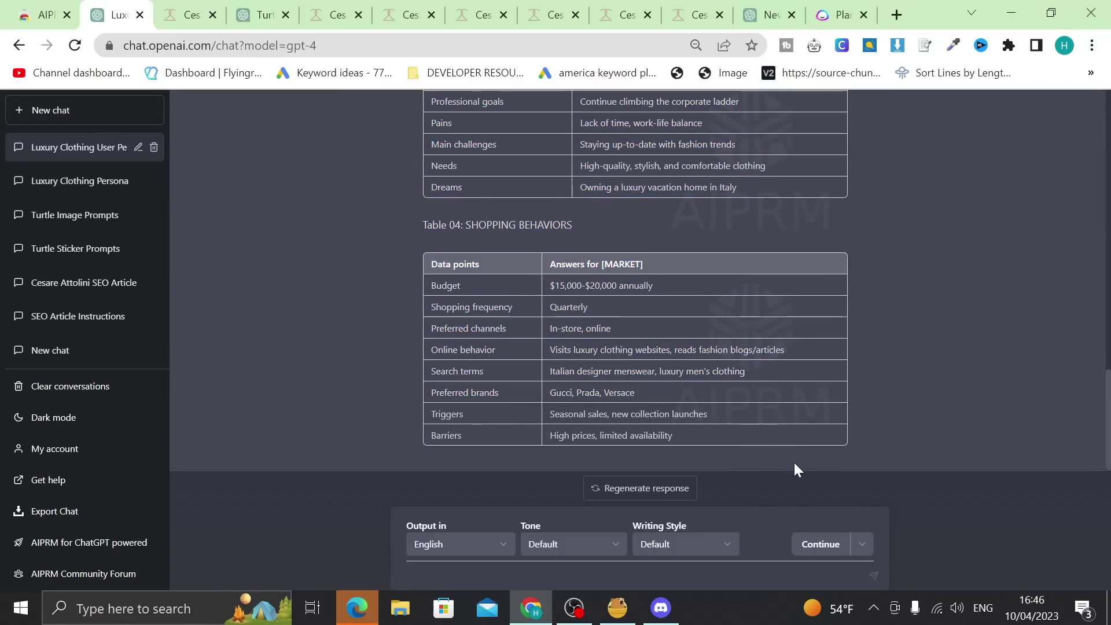
- Highlight the persona prompt text down to "Do not provide bullet points.", clear the highlight and return to the Shopping Behaviors table
{"action": "scroll", "coordinate": [683, 435], "scroll_direction": "up", "scroll_amount": 15}
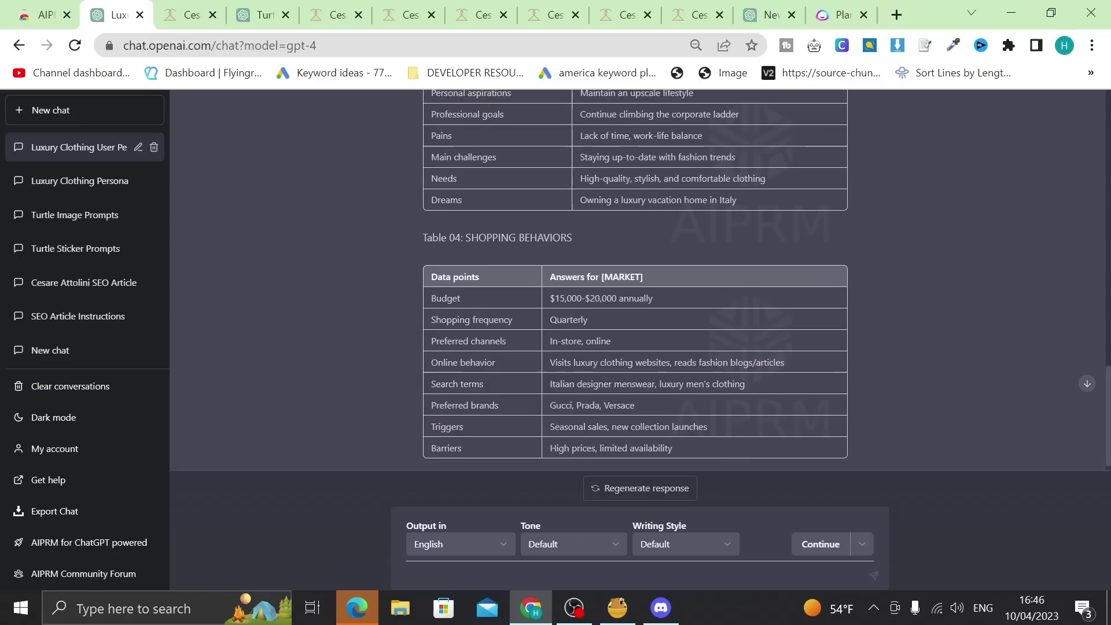
{"action": "scroll", "coordinate": [557, 232], "scroll_direction": "down", "scroll_amount": 6}
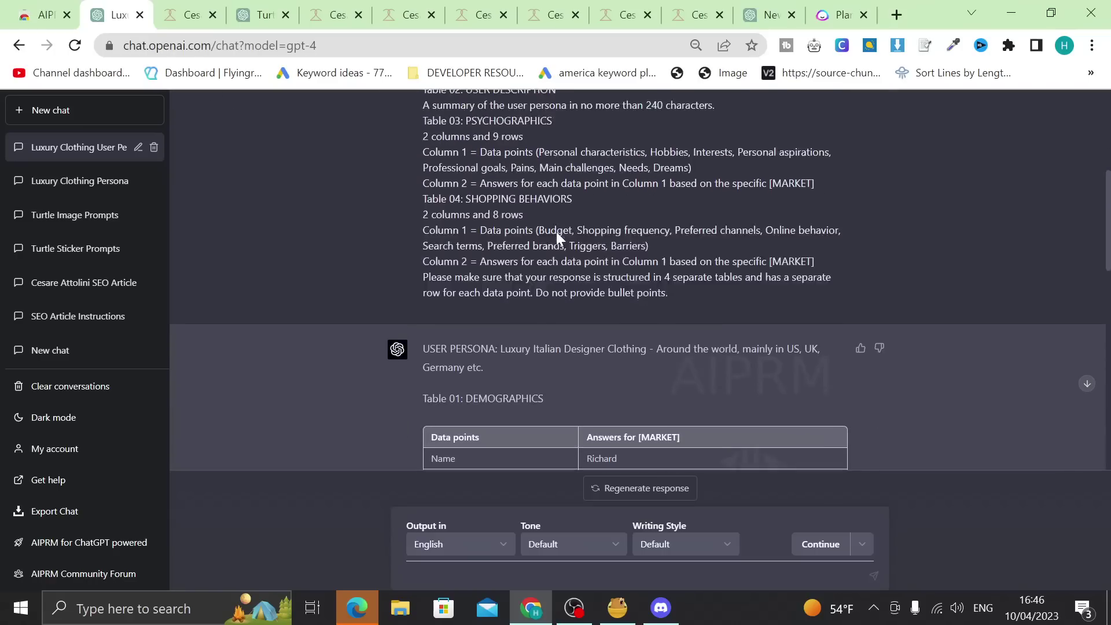
{"action": "scroll", "coordinate": [557, 232], "scroll_direction": "up", "scroll_amount": 6}
{"action": "left_click_drag", "start_coordinate": [412, 130], "coordinate": [706, 265]}
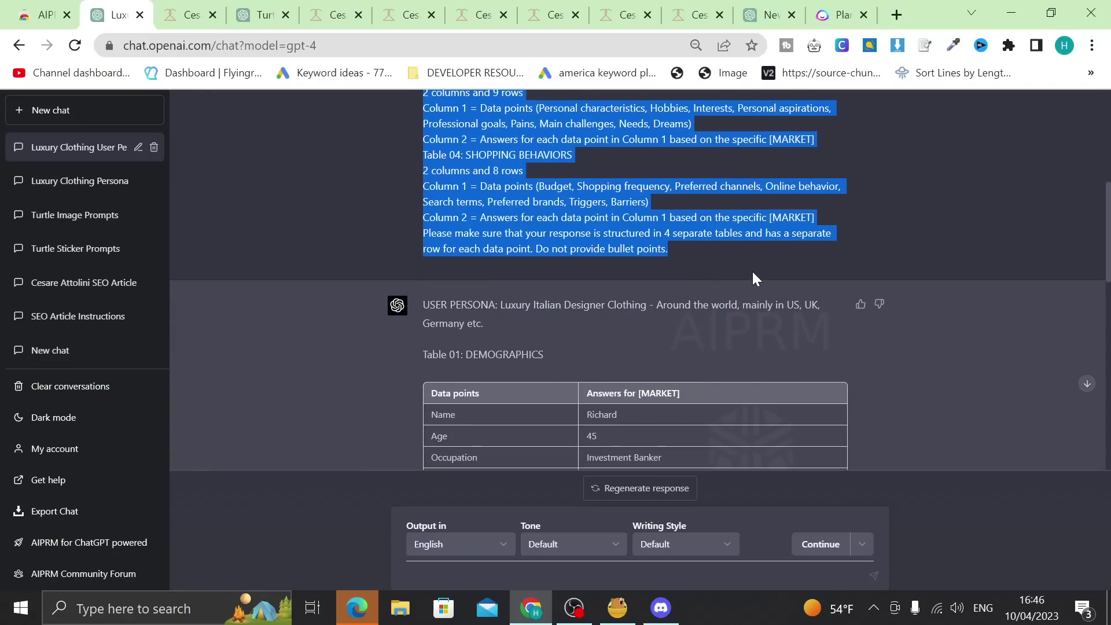
{"action": "left_click", "coordinate": [762, 253]}
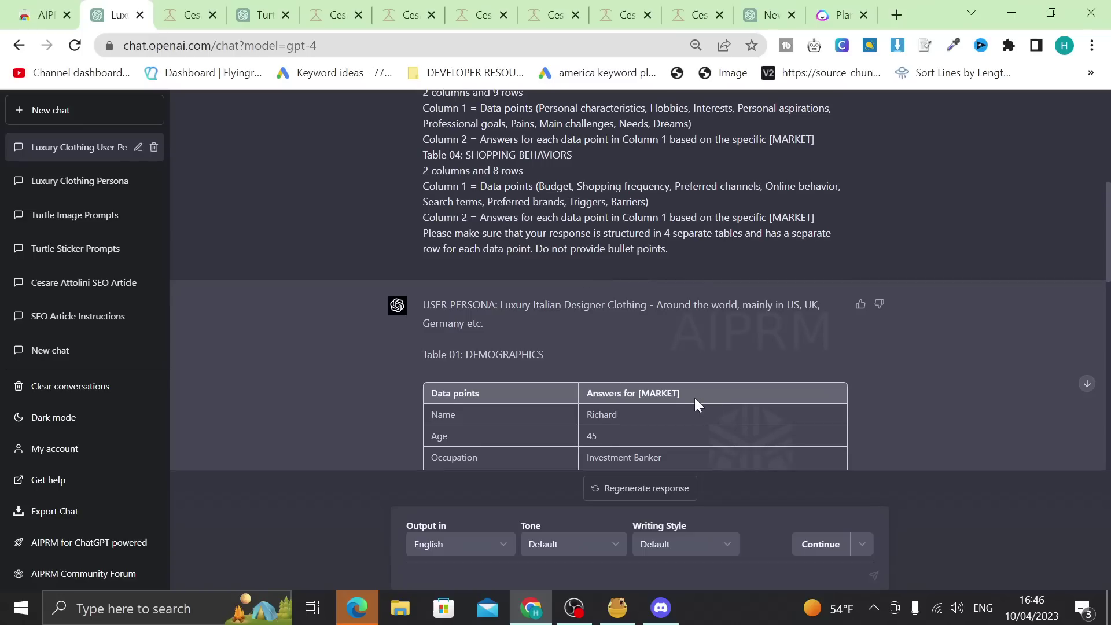
{"action": "scroll", "coordinate": [758, 441], "scroll_direction": "down", "scroll_amount": 12}
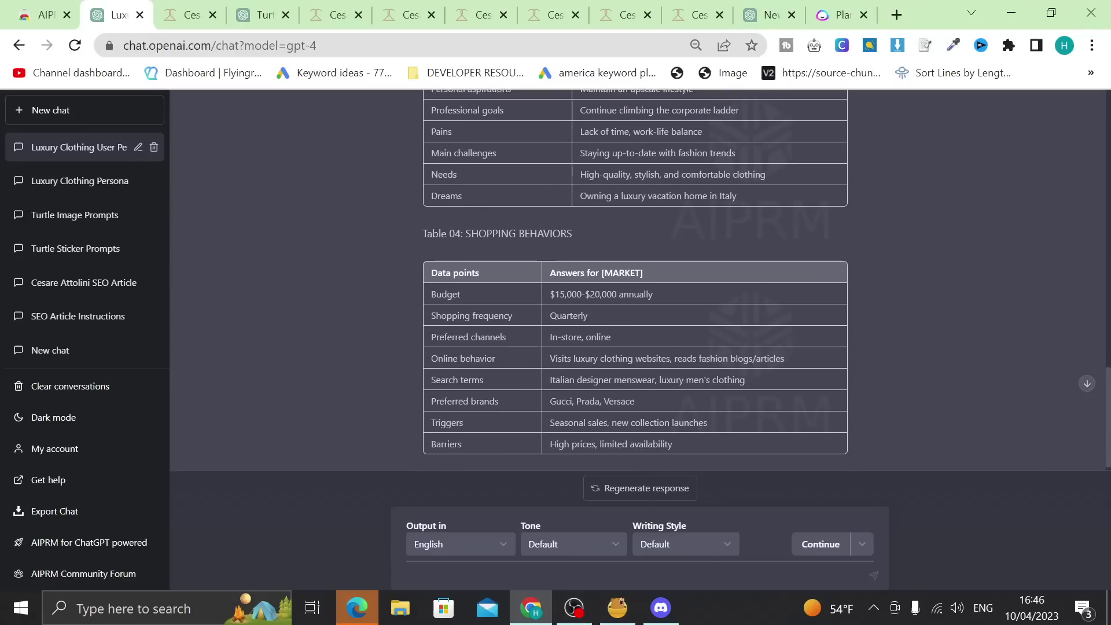